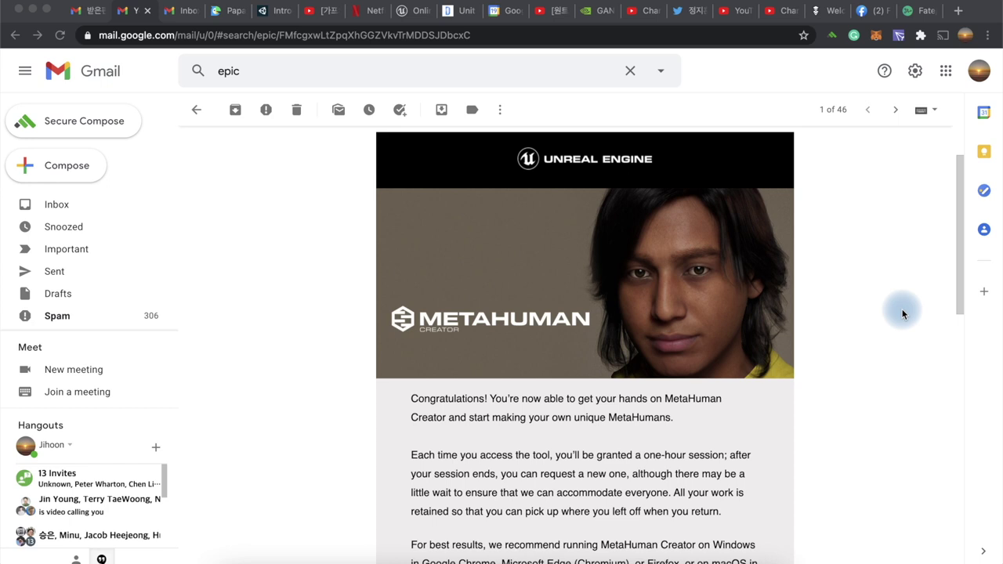
# Step: Scroll down through the Unreal Engine MetaHuman Creator access email to read its instructions
pyautogui.scroll(-1, 901, 313)
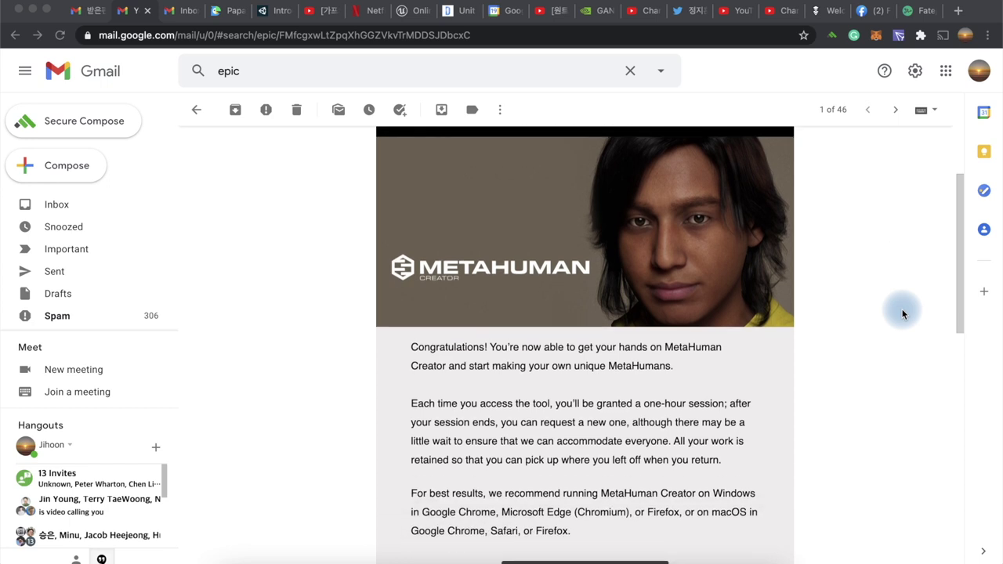
pyautogui.scroll(-1, 901, 313)
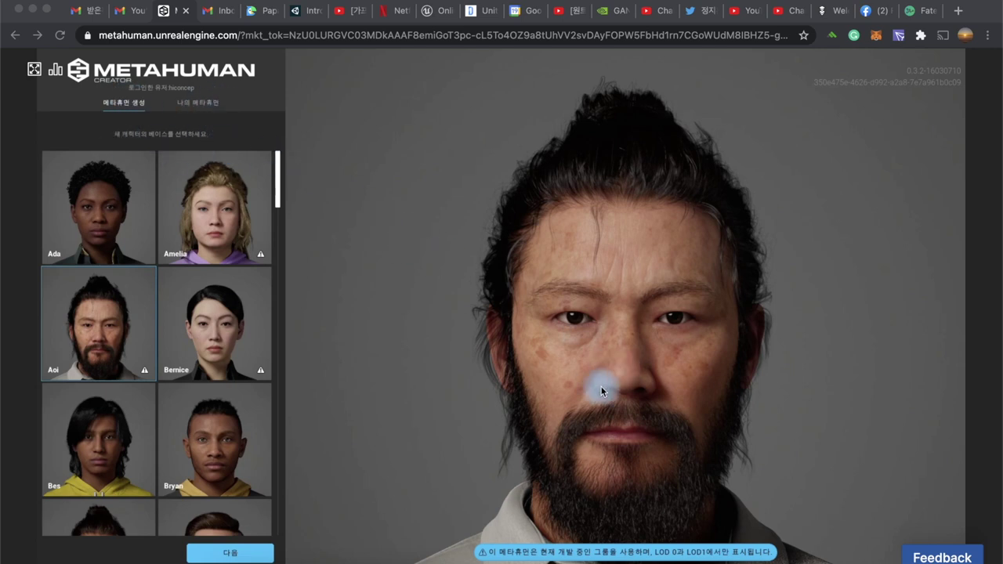
# Step: Zoom in on Aoi's eyes, then zoom back out to see his full body
pyautogui.scroll(-5, 601, 390)
pyautogui.scroll(8, 601, 390)
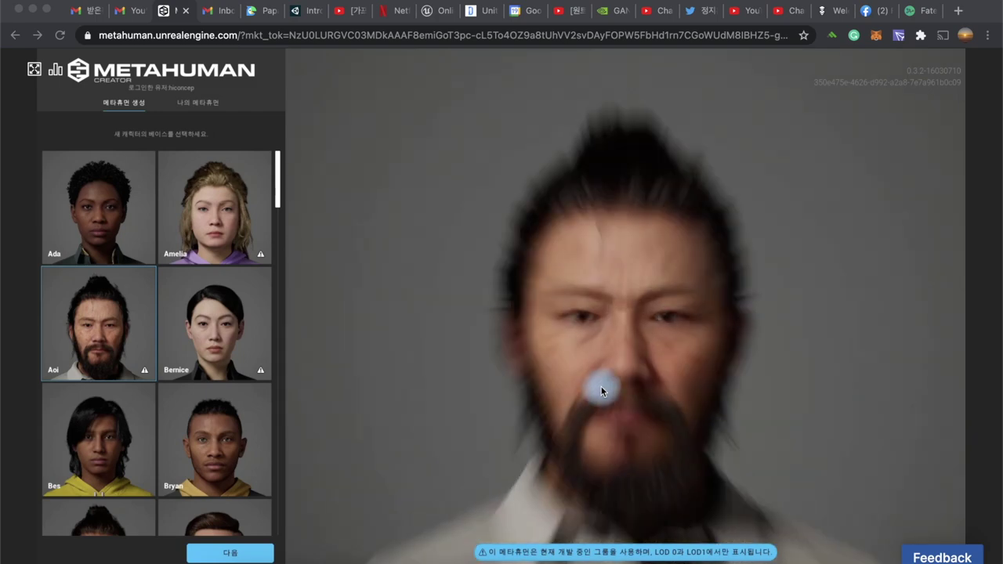
pyautogui.scroll(-5, 601, 386)
pyautogui.scroll(5, 601, 387)
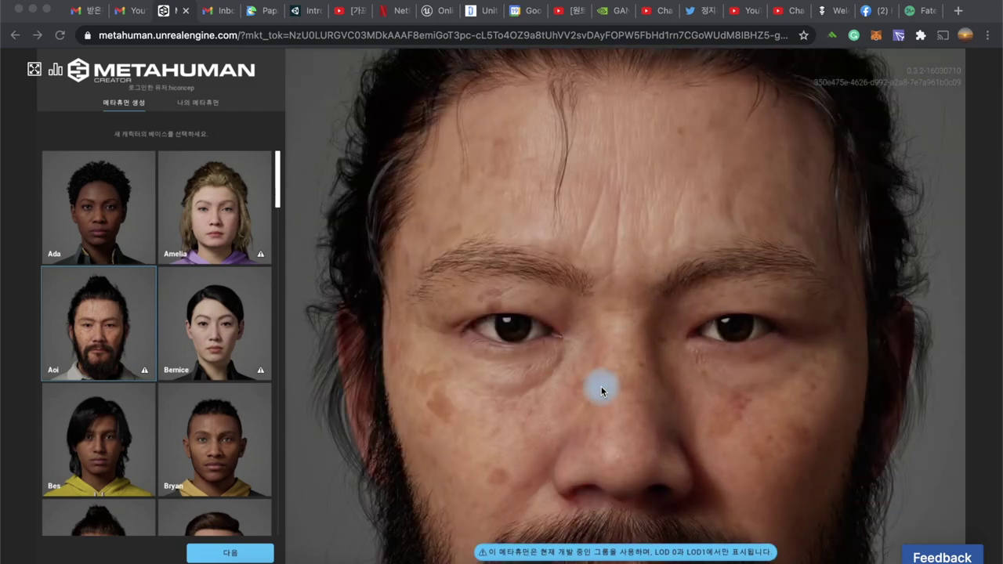
pyautogui.scroll(-5, 601, 386)
pyautogui.scroll(8, 601, 387)
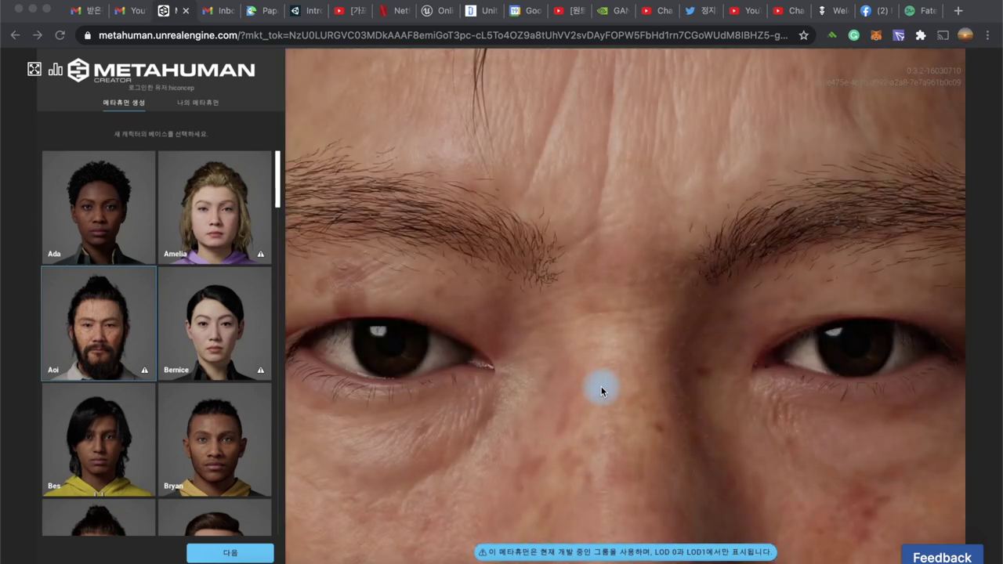
pyautogui.scroll(-2, 601, 387)
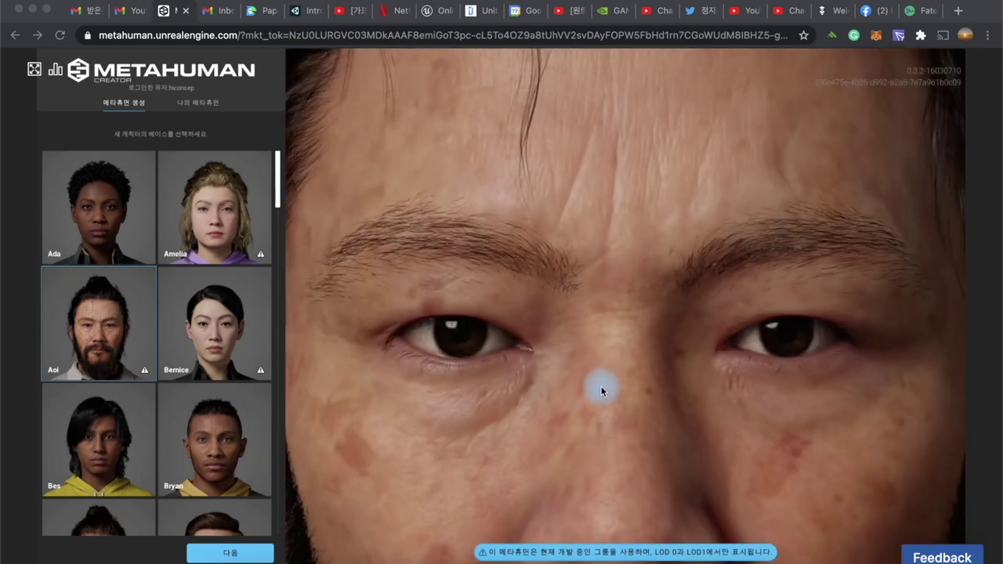
pyautogui.scroll(-1, 601, 386)
pyautogui.scroll(-2, 601, 387)
pyautogui.scroll(-3, 601, 387)
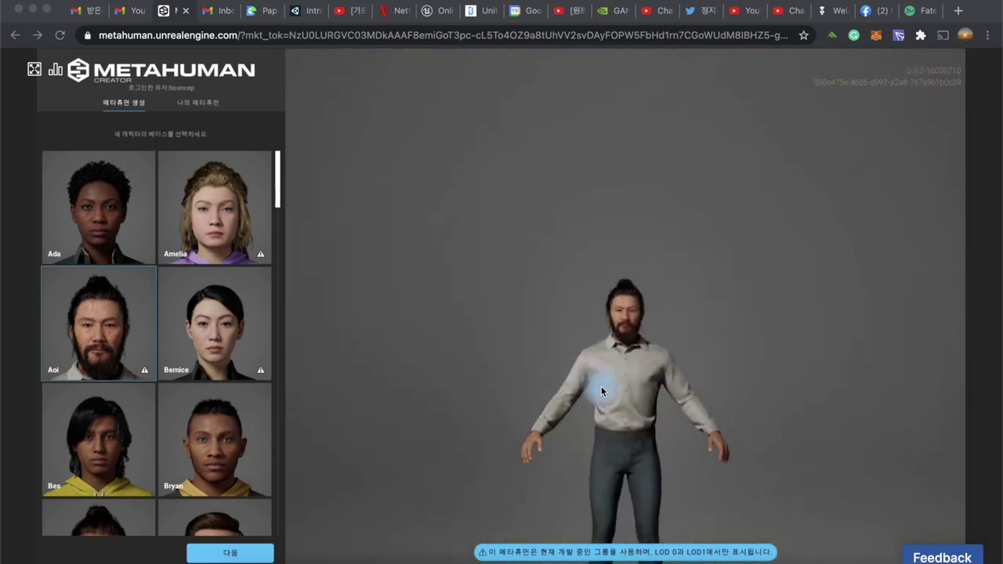
pyautogui.scroll(2, 601, 386)
pyautogui.scroll(-2, 601, 387)
# Step: Load the Amelia preset, then zoom in close on her face and back out
pyautogui.click(222, 219)
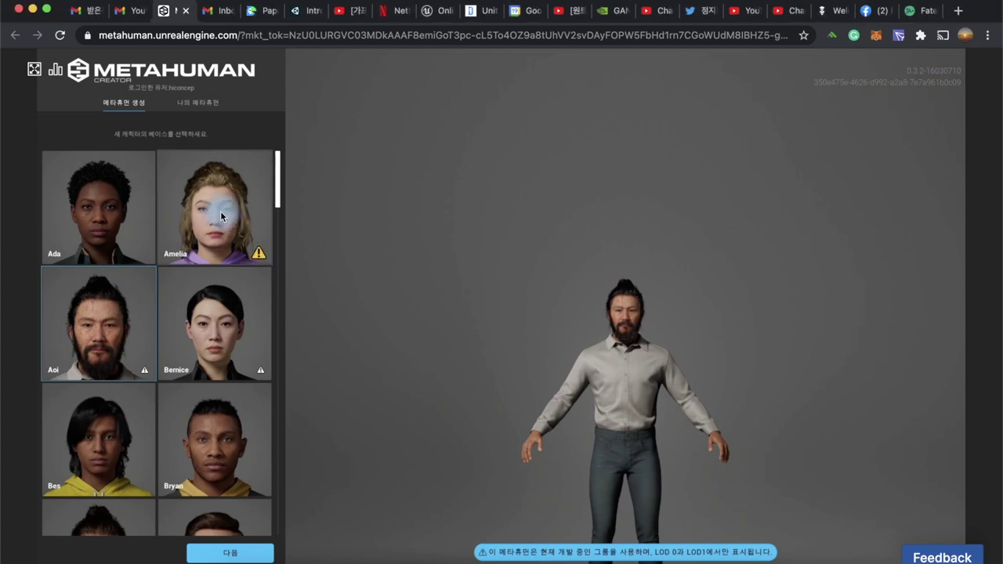
pyautogui.click(221, 216)
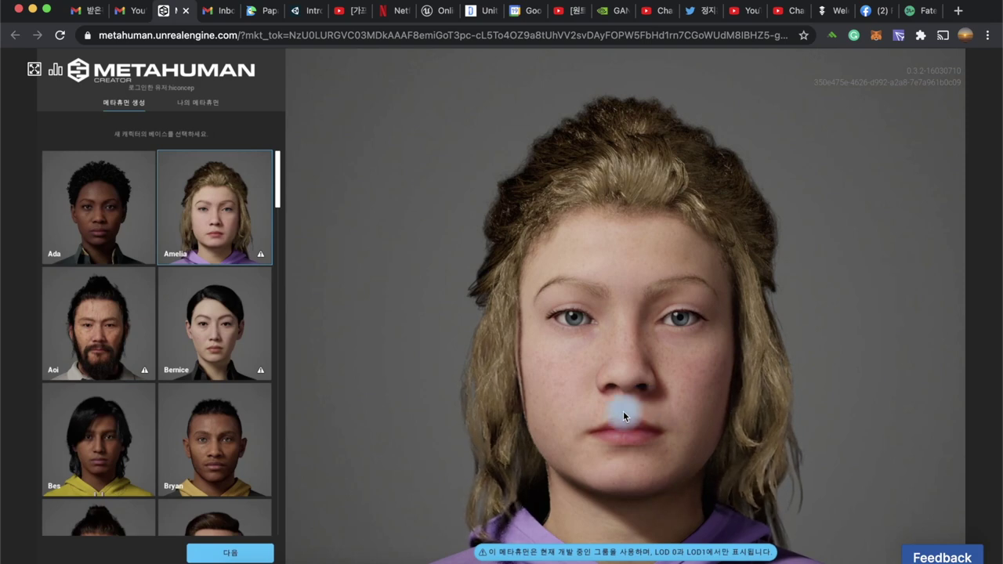
pyautogui.scroll(5, 553, 461)
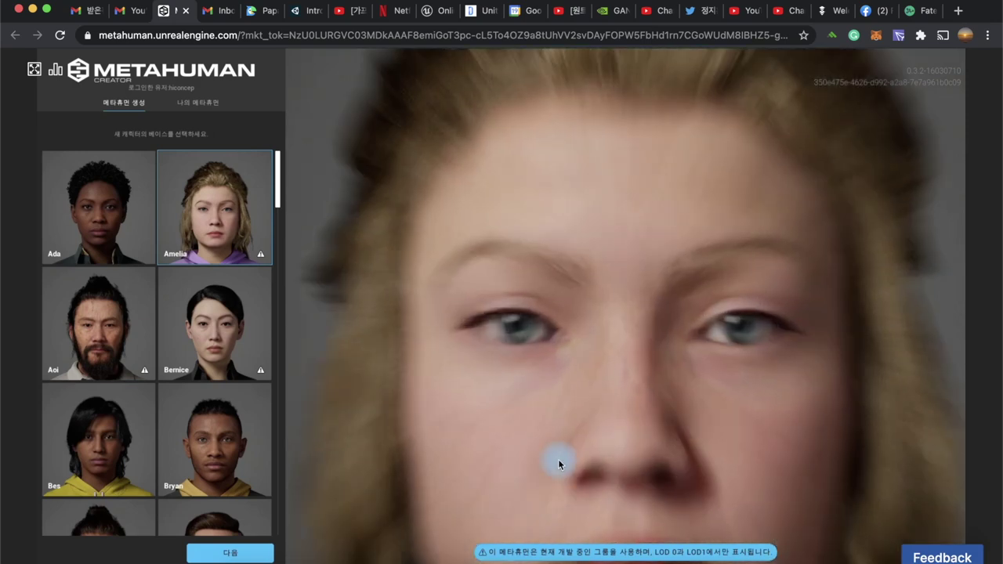
pyautogui.scroll(3, 558, 463)
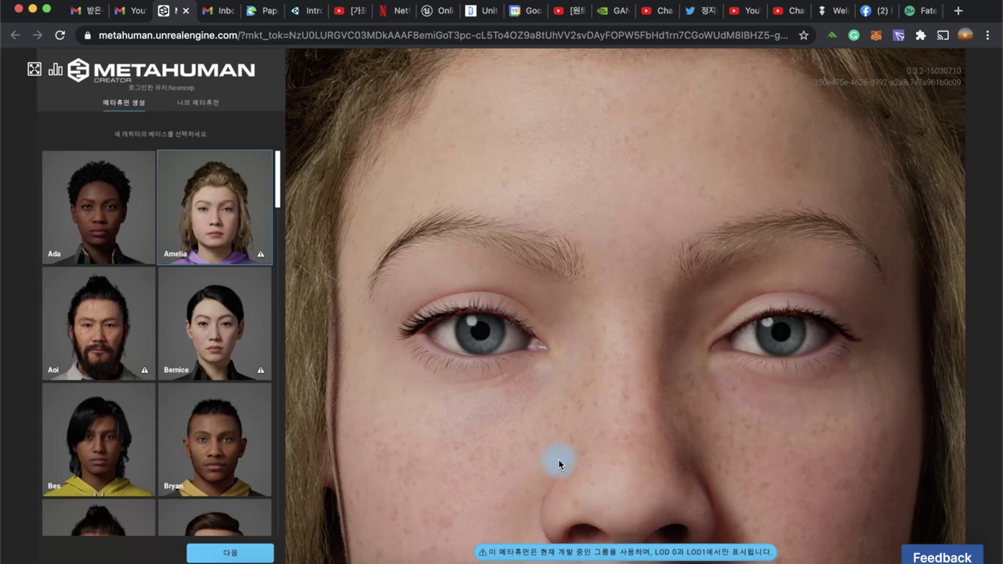
pyautogui.scroll(3, 559, 464)
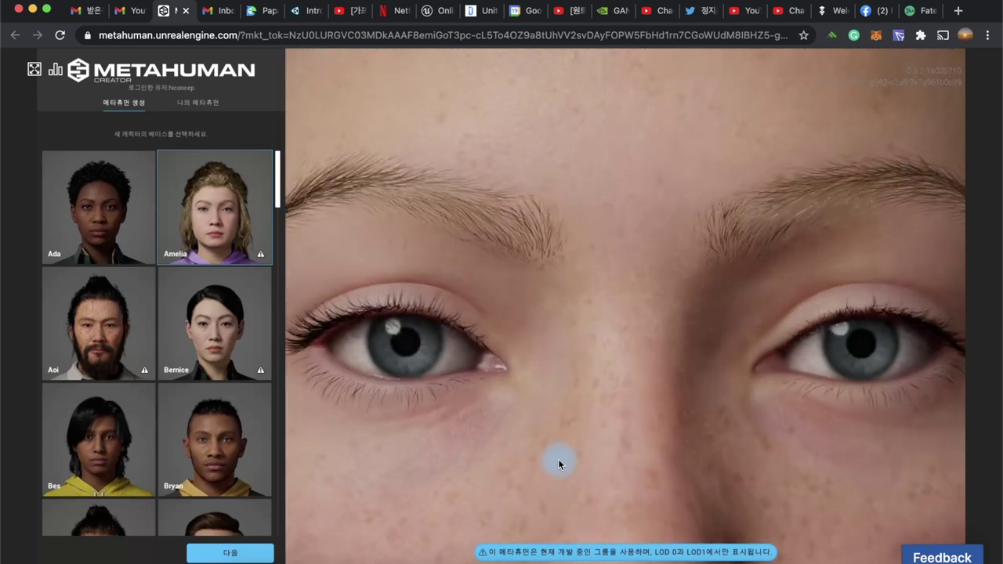
pyautogui.scroll(-5, 558, 464)
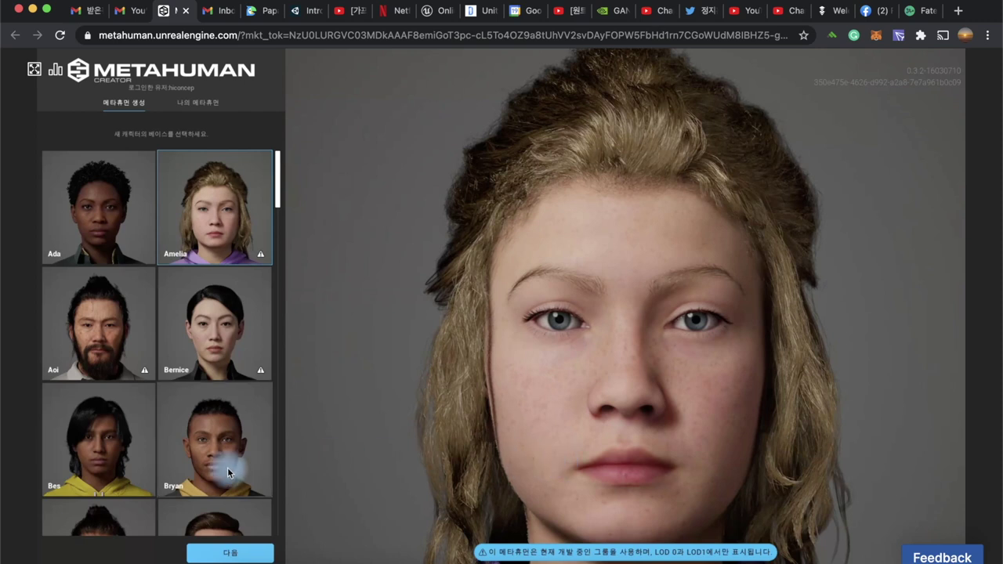
pyautogui.scroll(-1, 227, 470)
pyautogui.scroll(-2, 228, 470)
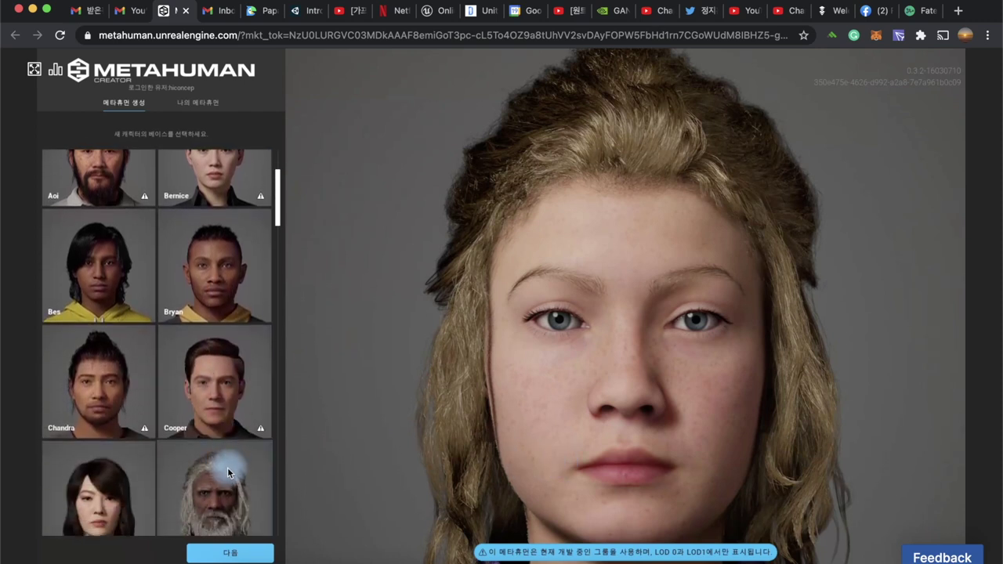
pyautogui.scroll(-2, 227, 470)
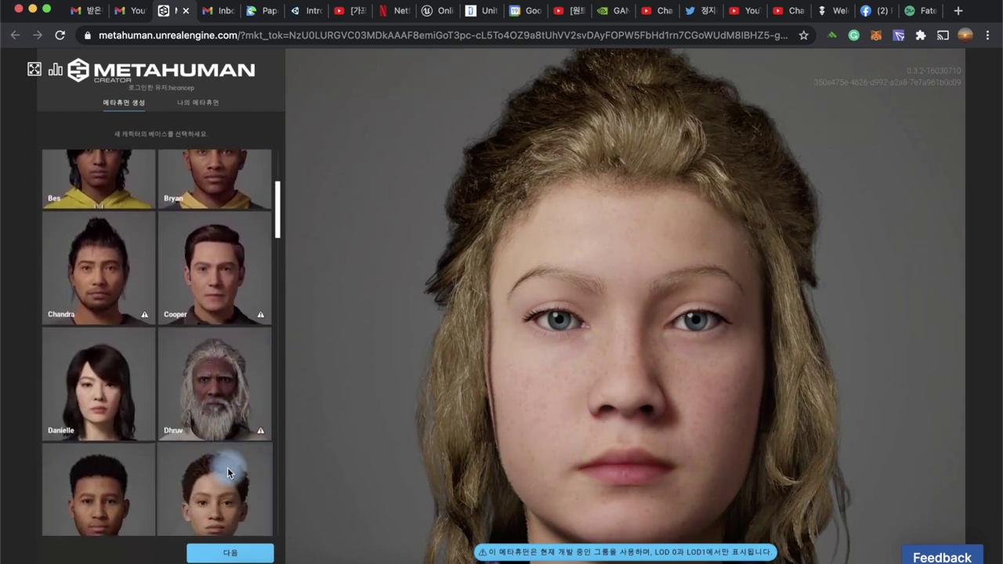
pyautogui.scroll(-2, 227, 470)
pyautogui.scroll(-3, 227, 473)
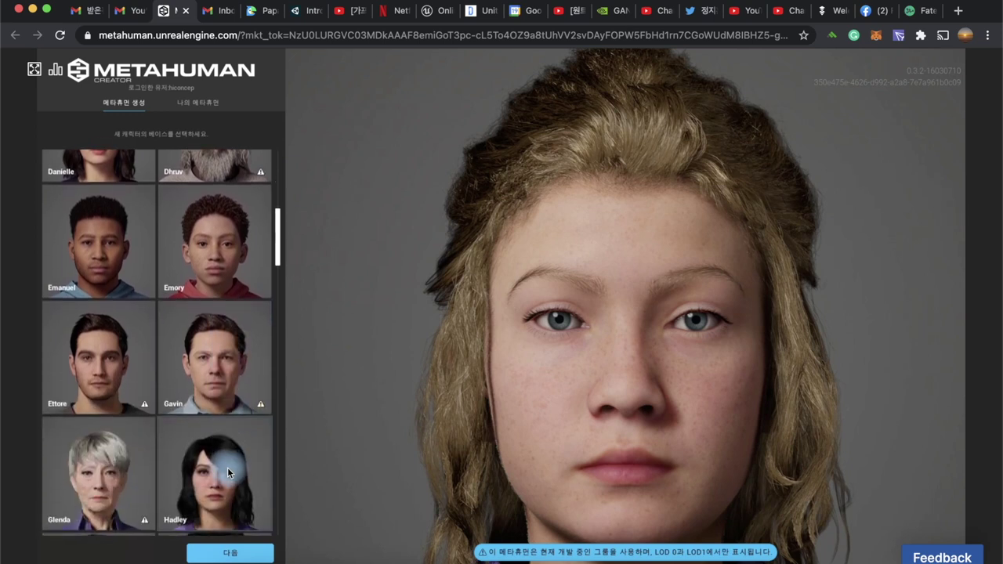
pyautogui.scroll(-4, 227, 467)
pyautogui.scroll(-1, 227, 467)
pyautogui.scroll(-3, 228, 467)
pyautogui.scroll(-1, 227, 467)
pyautogui.scroll(-2, 227, 467)
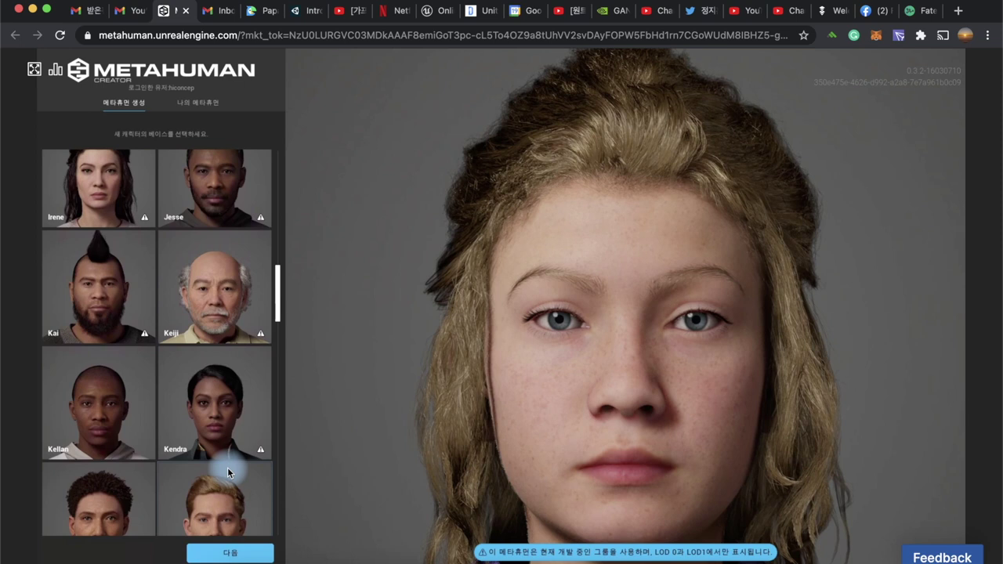
pyautogui.scroll(-2, 227, 467)
pyautogui.scroll(-2, 227, 467)
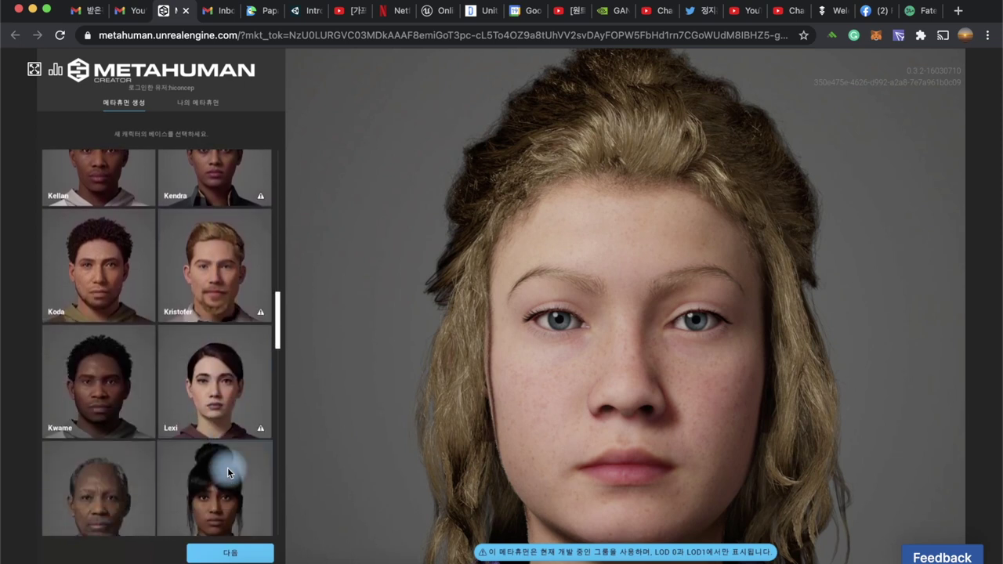
pyautogui.scroll(-2, 227, 467)
pyautogui.scroll(-1, 228, 467)
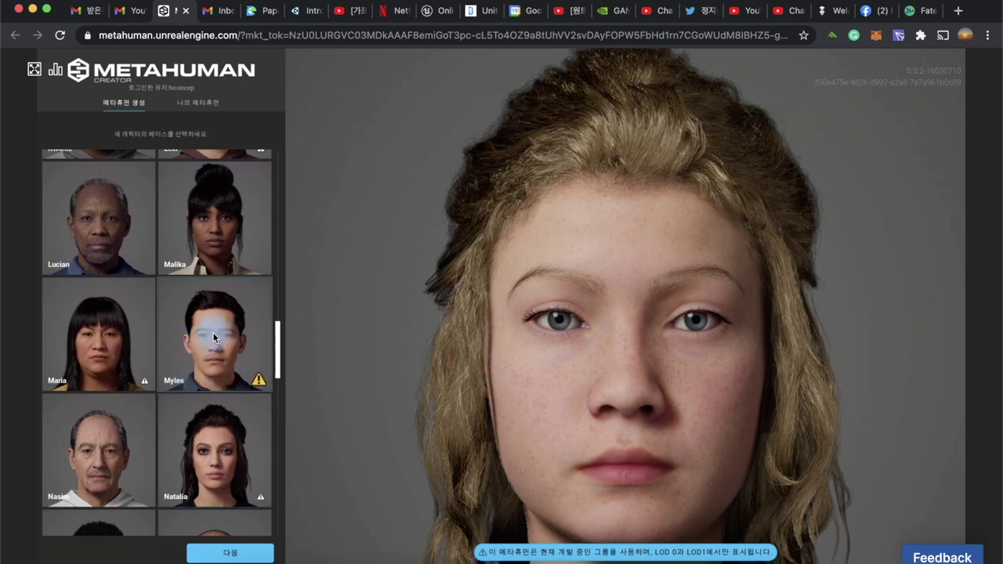
pyautogui.scroll(-1, 218, 364)
pyautogui.scroll(-1, 217, 364)
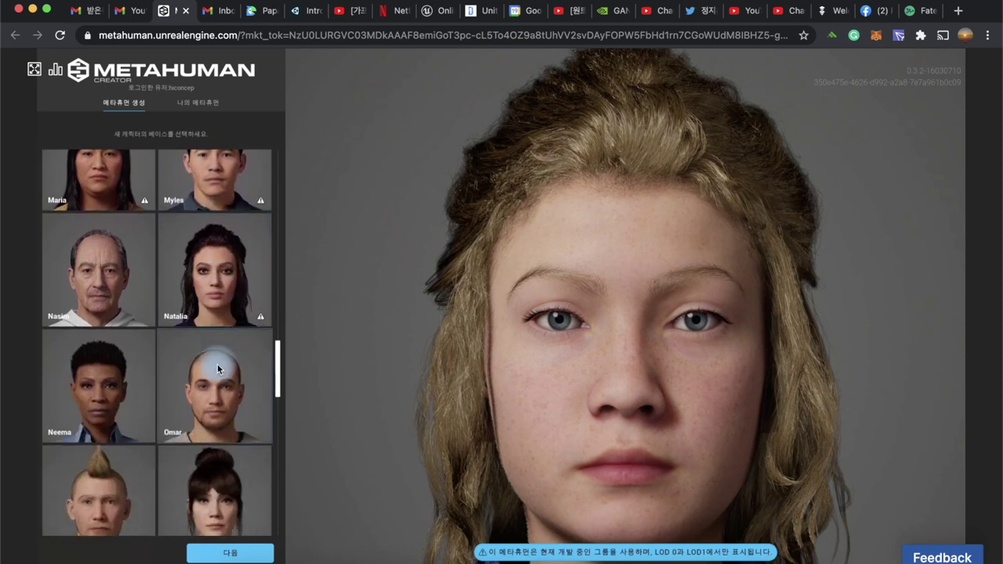
pyautogui.scroll(-1, 217, 364)
pyautogui.scroll(-1, 217, 364)
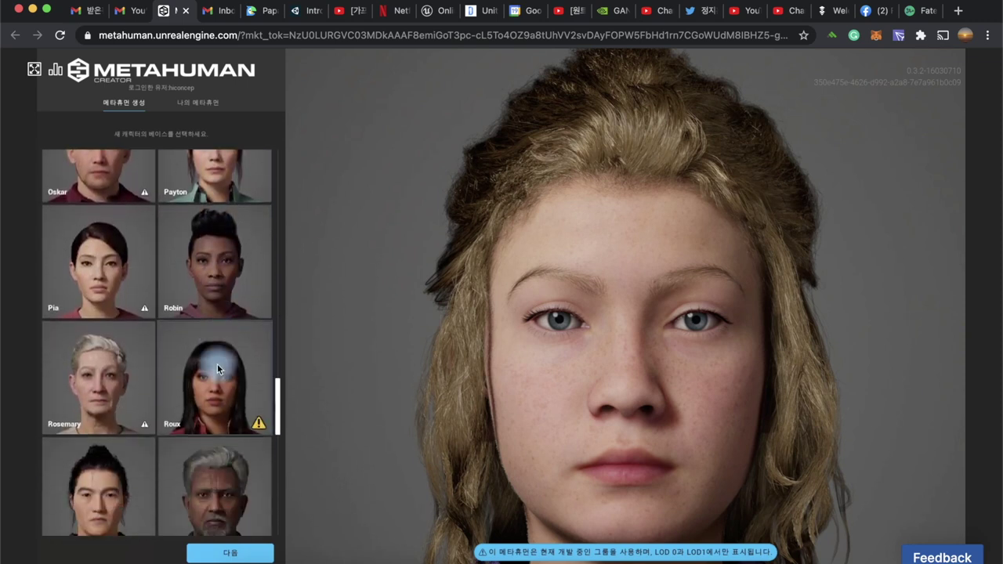
pyautogui.scroll(-1, 217, 364)
pyautogui.scroll(-1, 217, 363)
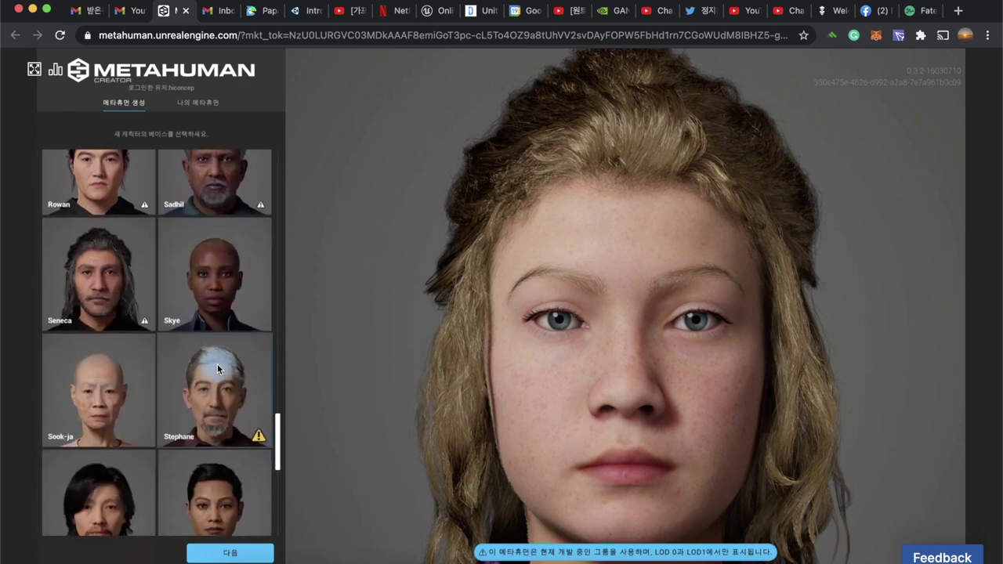
pyautogui.scroll(-1, 217, 363)
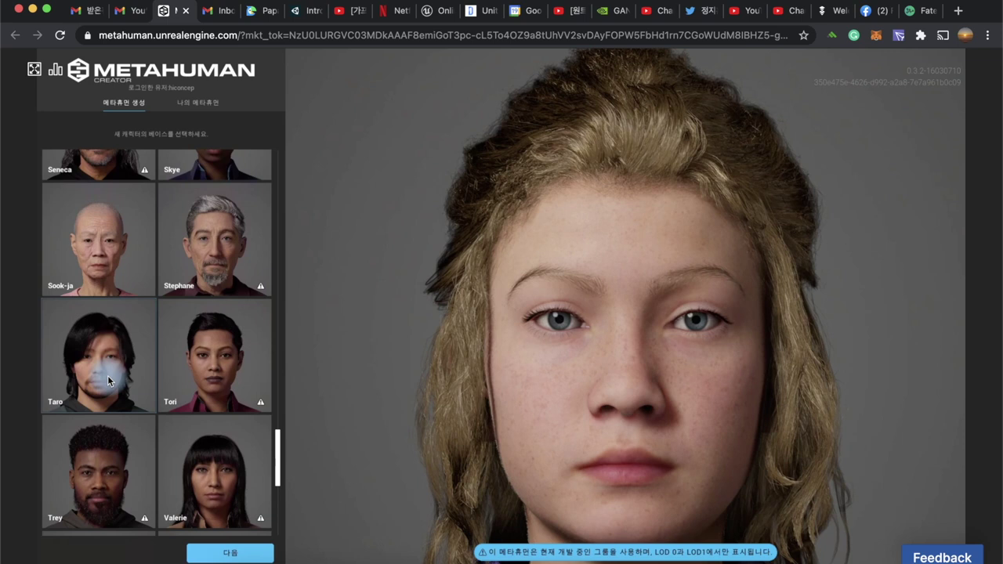
pyautogui.scroll(-1, 107, 380)
pyautogui.scroll(-1, 107, 380)
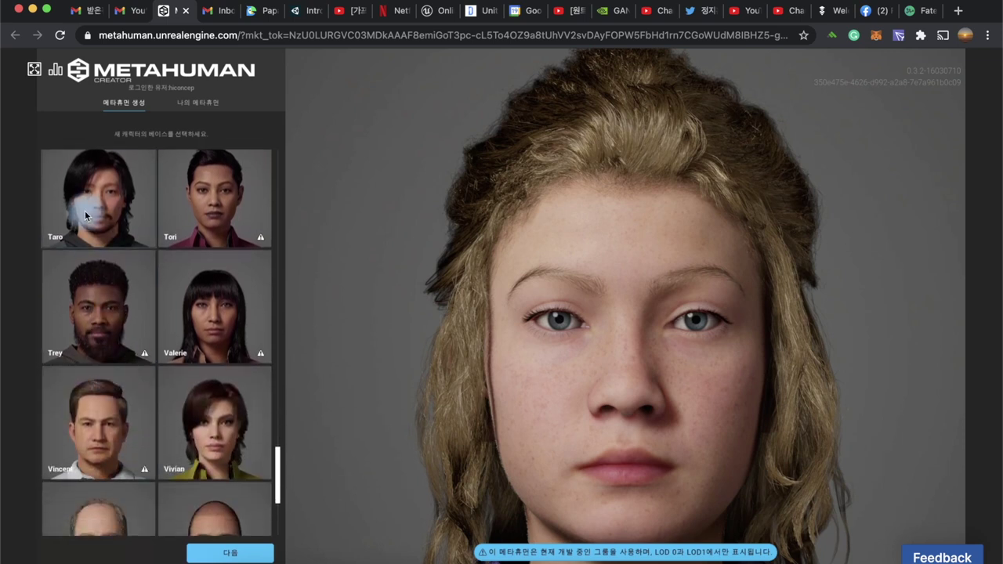
pyautogui.scroll(-1, 178, 371)
pyautogui.scroll(-2, 178, 371)
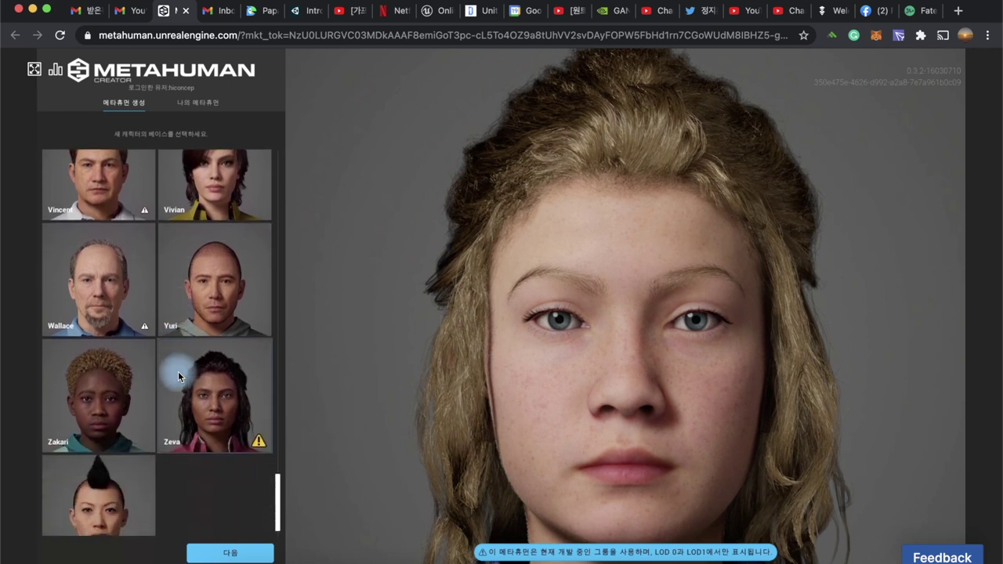
pyautogui.scroll(-1, 178, 377)
pyautogui.scroll(1, 178, 377)
pyautogui.scroll(1, 178, 377)
pyautogui.scroll(2, 177, 377)
pyautogui.scroll(1, 178, 377)
pyautogui.scroll(1, 178, 376)
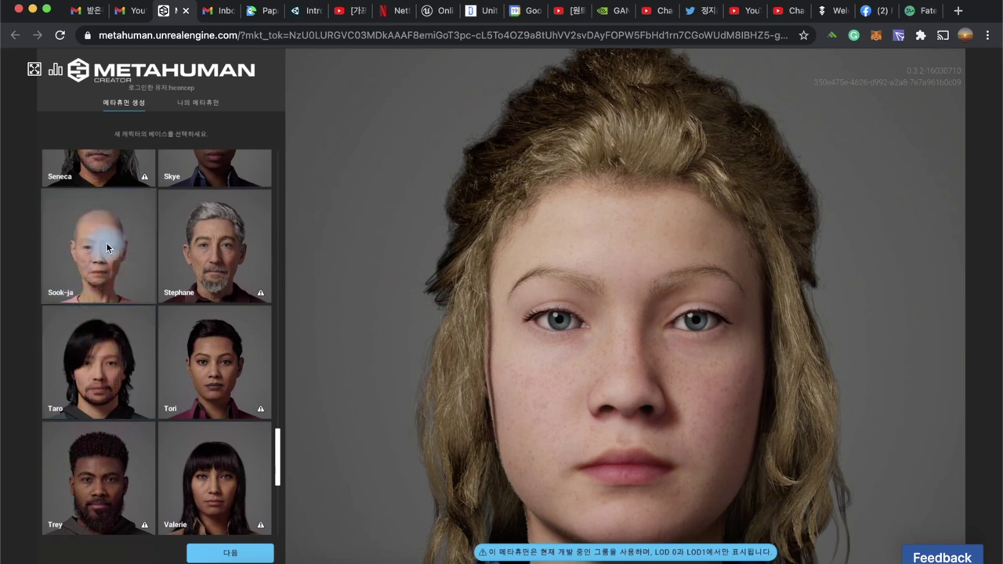
# Step: Select the Taro preset and continue into the editor with him as the base
pyautogui.click(105, 365)
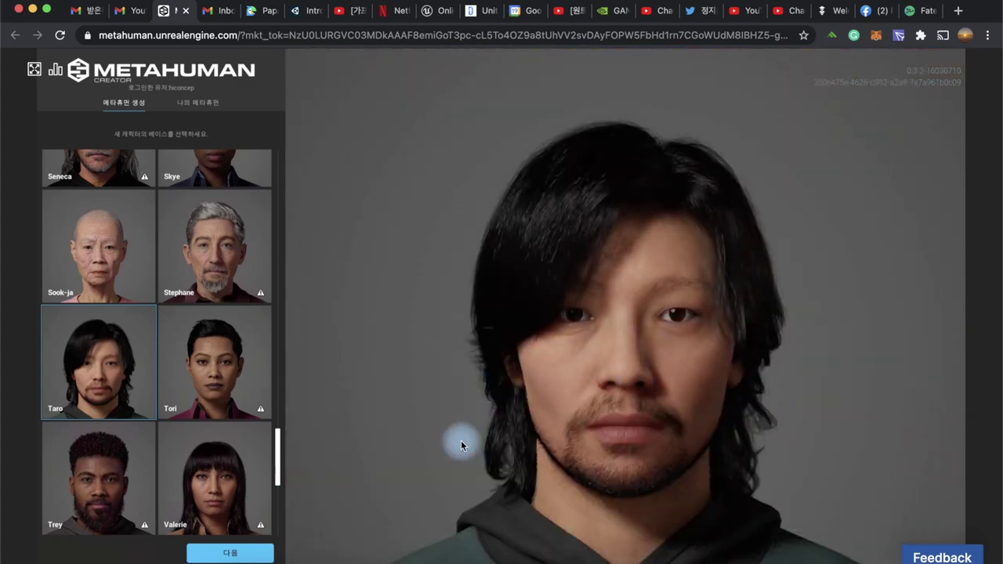
pyautogui.click(226, 556)
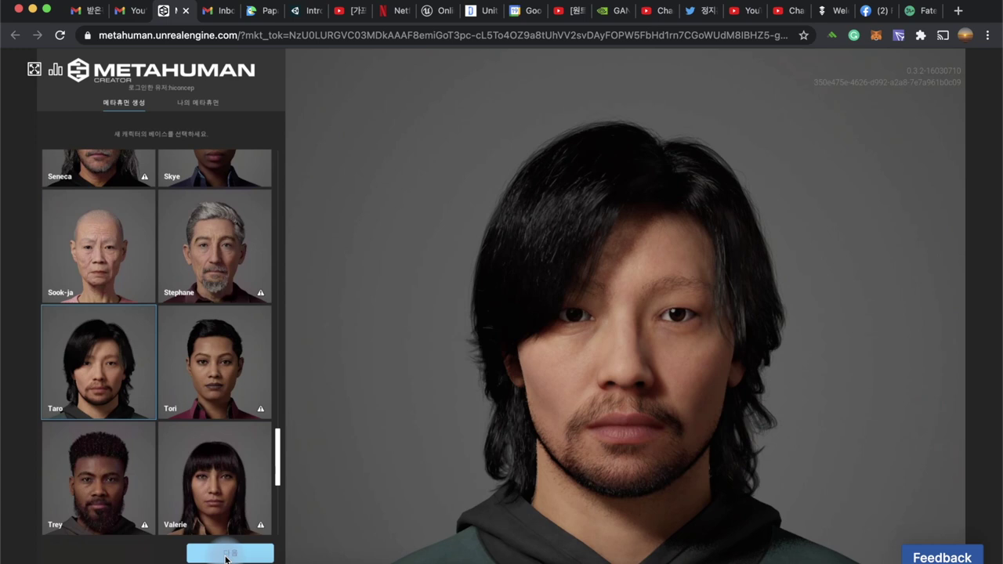
pyautogui.click(226, 557)
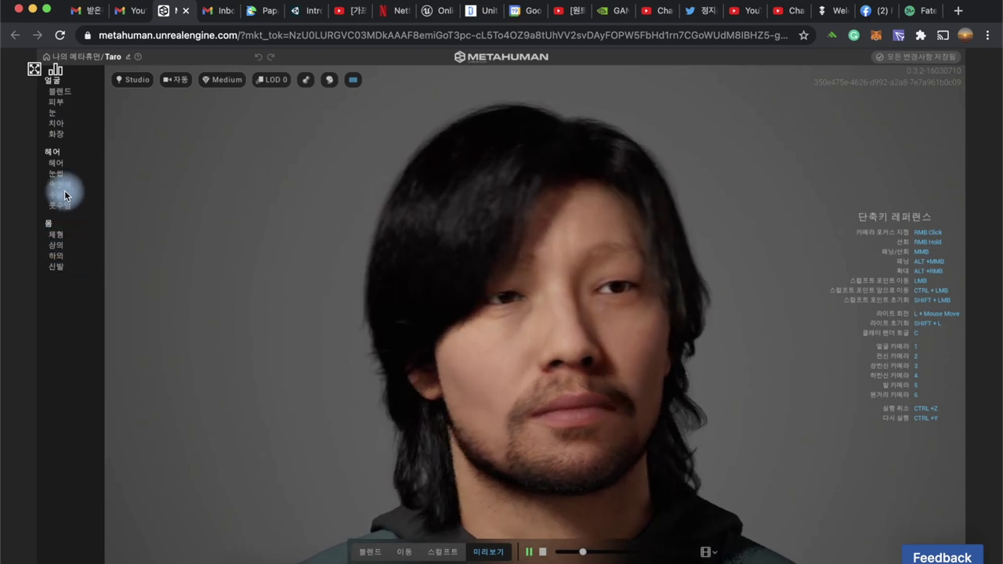
# Step: Remove Taro's beard and give him the Pencil Thin Mustache
pyautogui.click(67, 196)
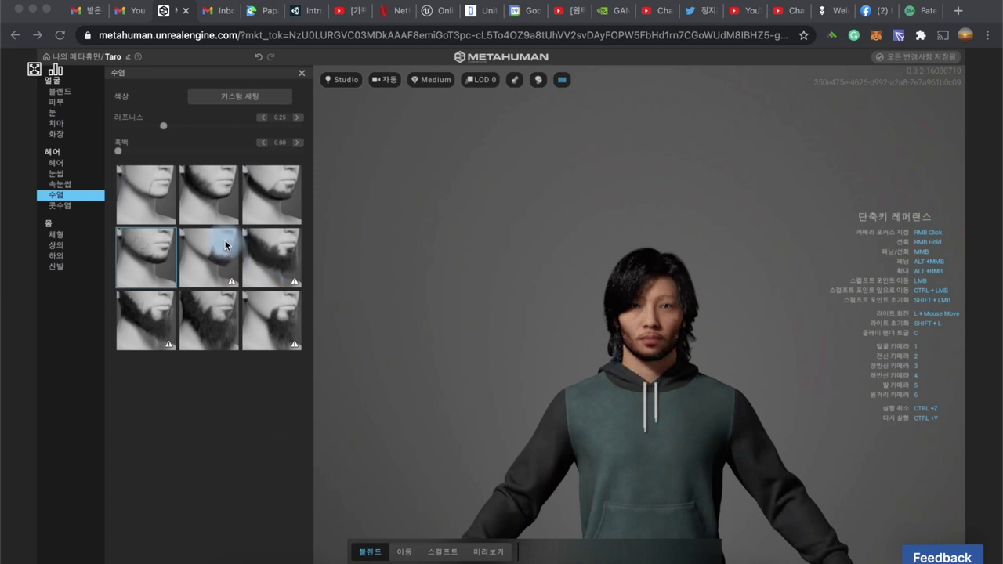
pyautogui.click(151, 257)
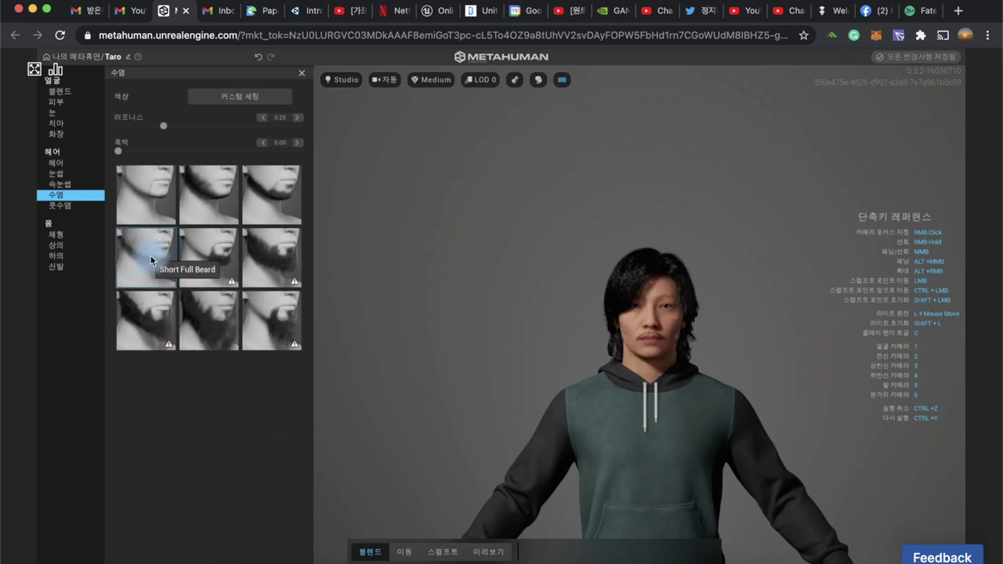
pyautogui.click(70, 208)
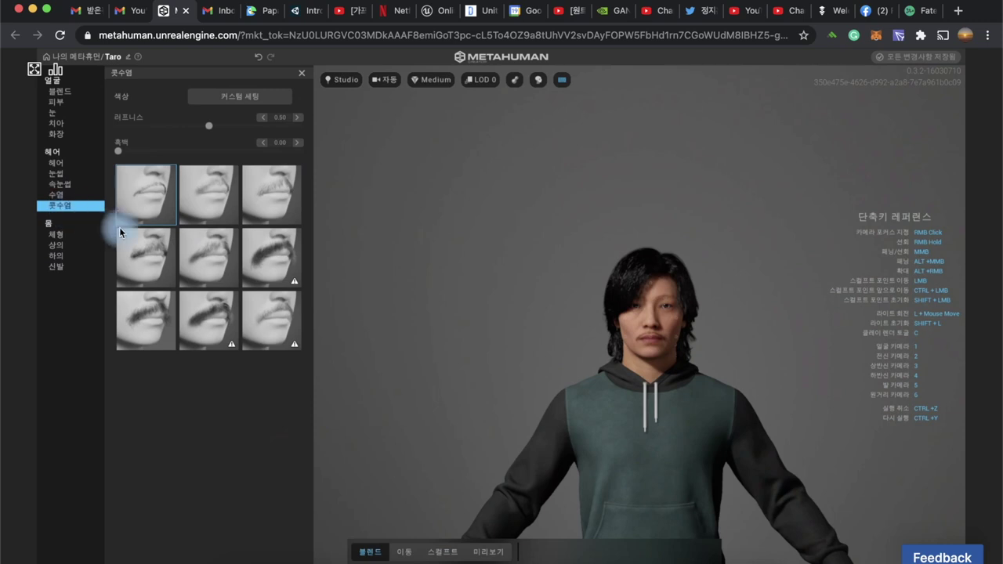
pyautogui.click(143, 204)
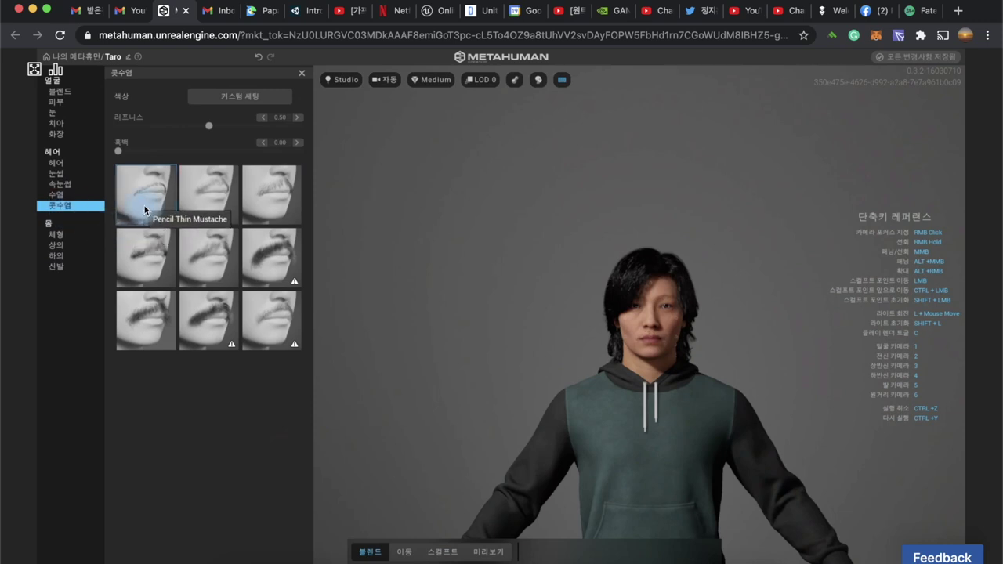
# Step: Check the upper-body camera view, then return to the face close-up
pyautogui.press('1')
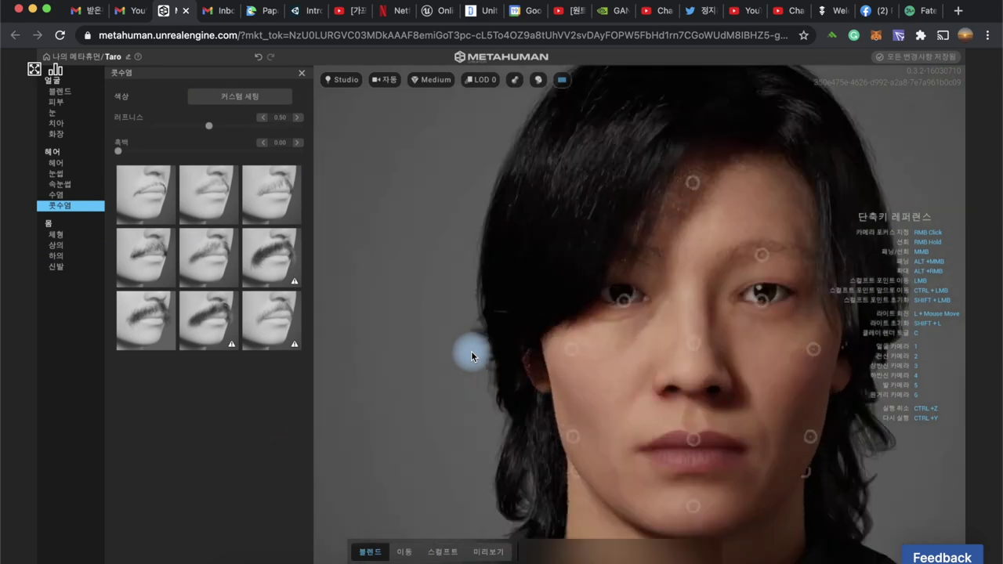
pyautogui.press('3')
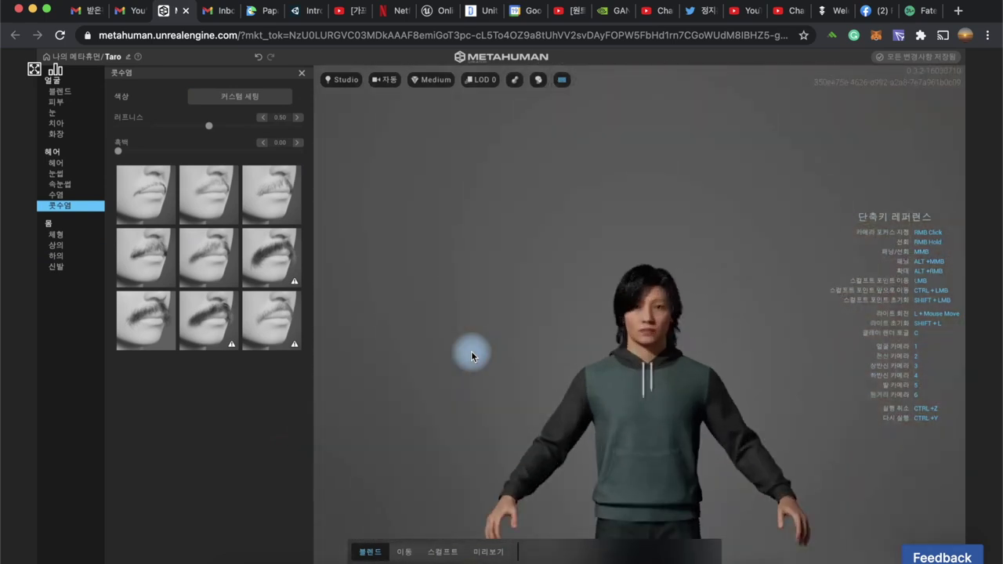
pyautogui.press('1')
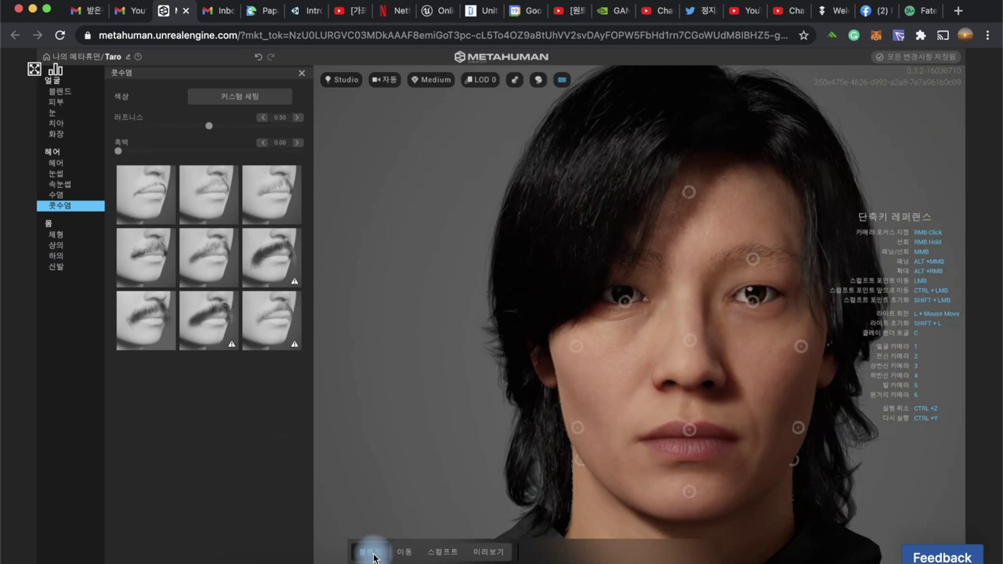
# Step: Enter face Blend mode and place the Aoi preset in the lower-left blend slot
pyautogui.click(51, 91)
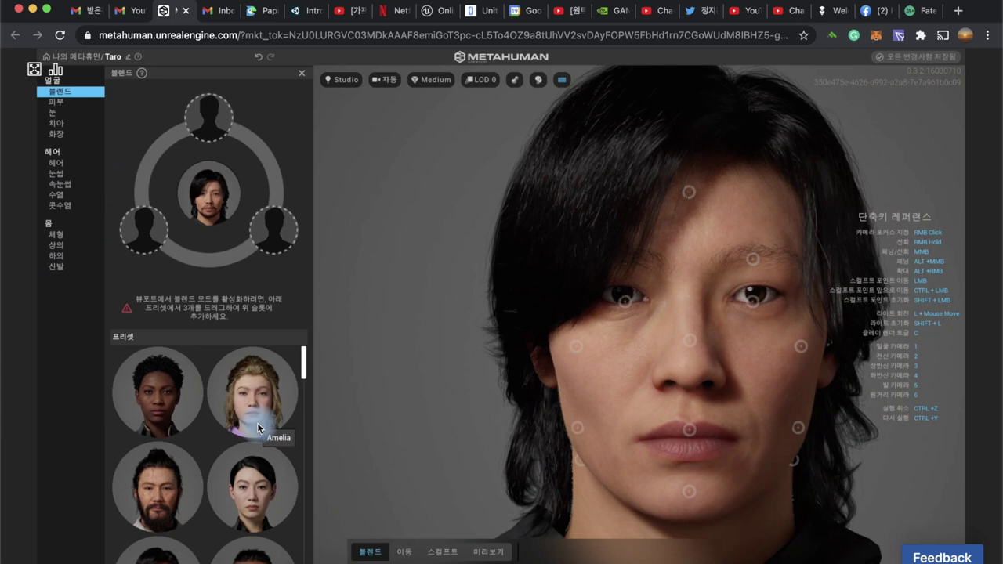
pyautogui.scroll(-1, 235, 467)
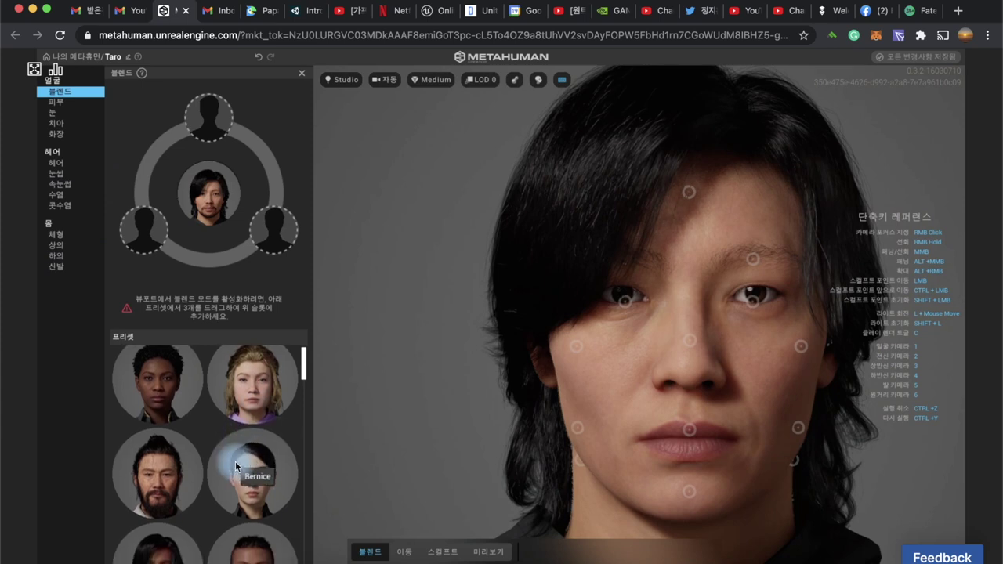
pyautogui.scroll(-1, 235, 461)
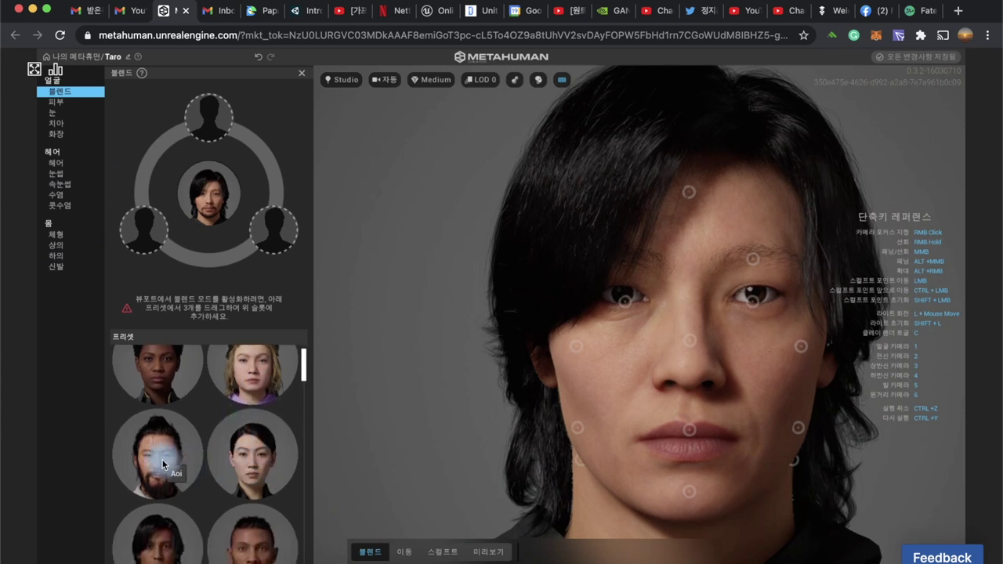
pyautogui.scroll(-3, 162, 459)
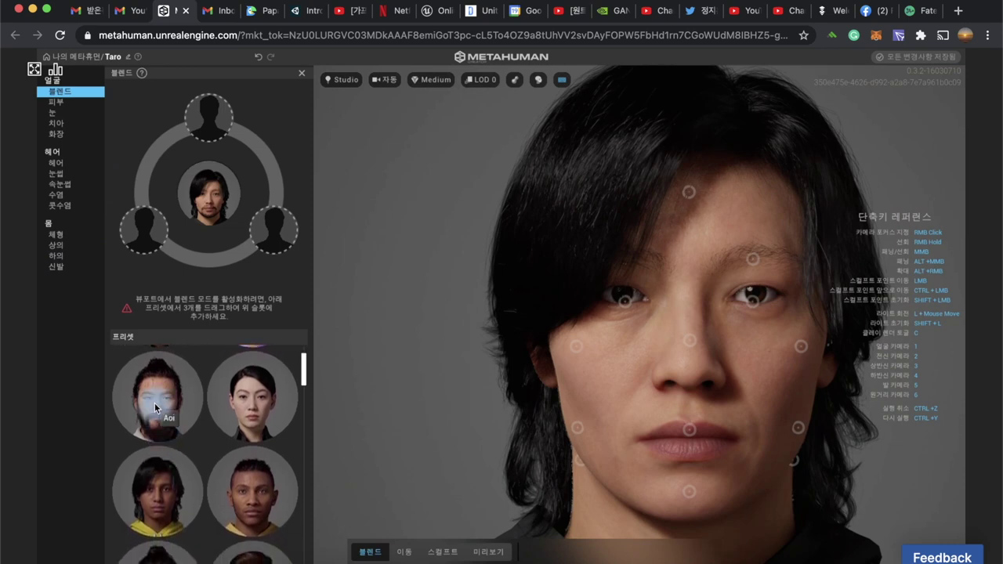
pyautogui.moveTo(154, 403); pyautogui.dragTo(146, 247)
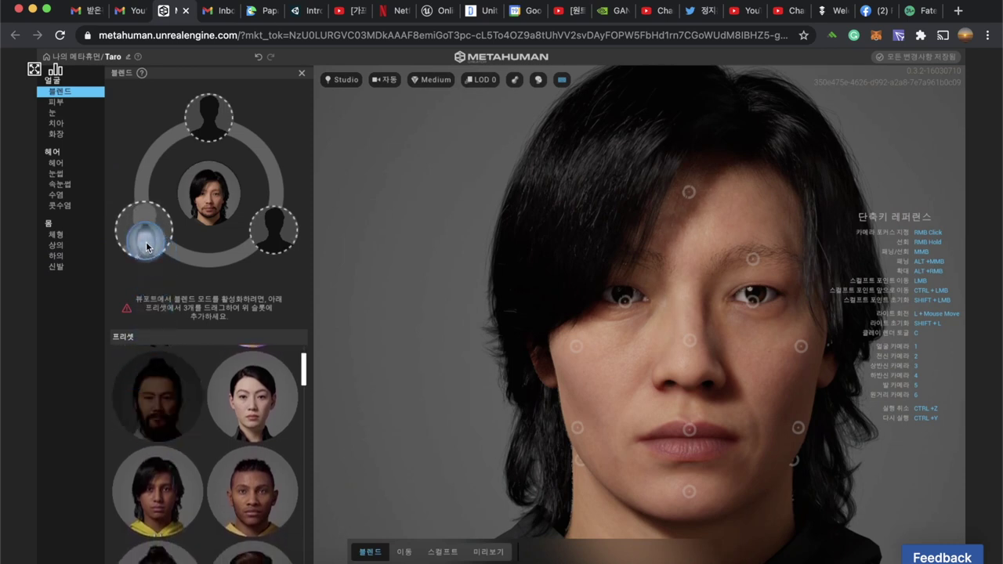
# Step: Add another preset face to the lower-right blend slot
pyautogui.scroll(-2, 171, 428)
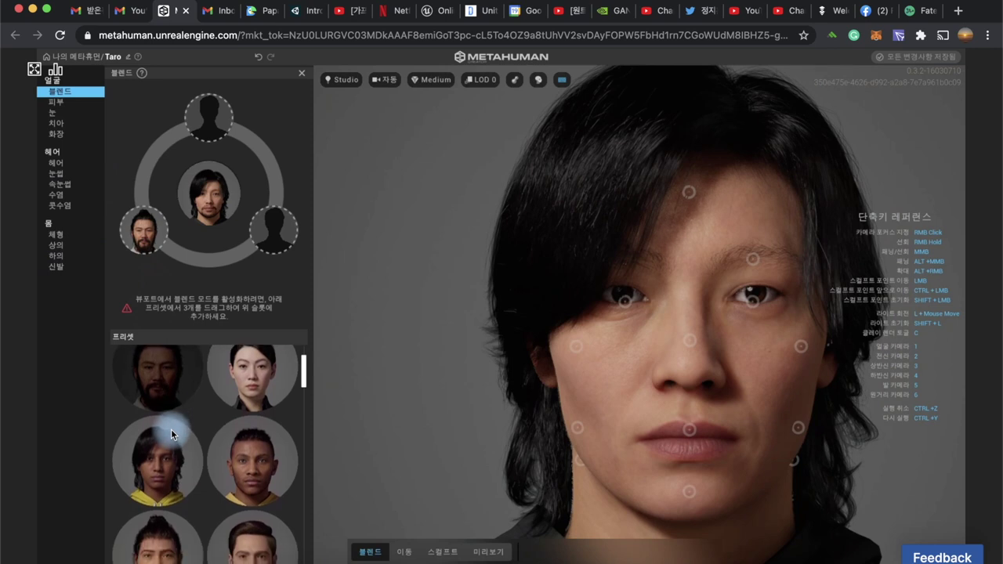
pyautogui.scroll(-2, 171, 428)
pyautogui.scroll(-1, 171, 429)
pyautogui.scroll(-1, 170, 429)
pyautogui.scroll(-1, 171, 429)
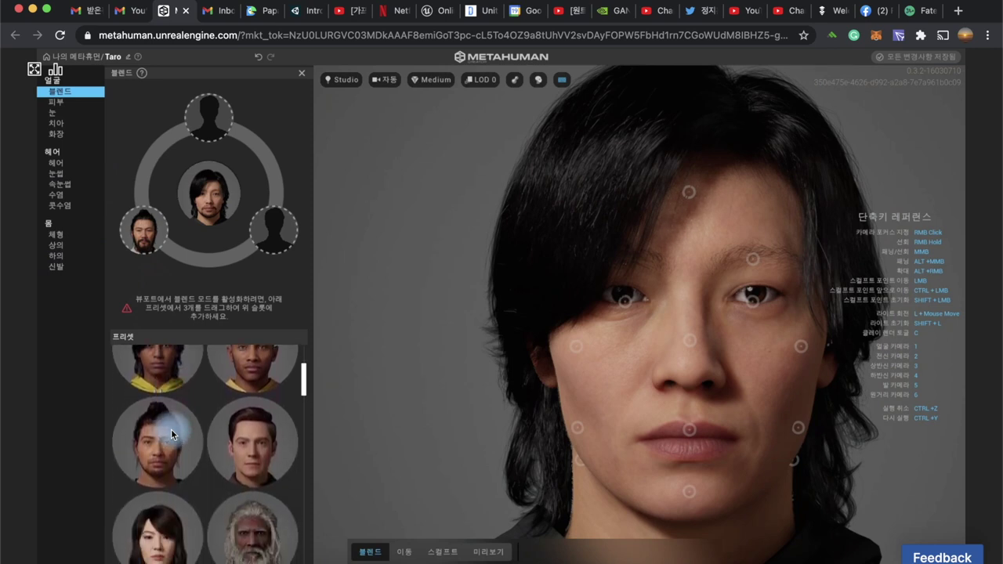
pyautogui.moveTo(156, 438); pyautogui.dragTo(273, 236)
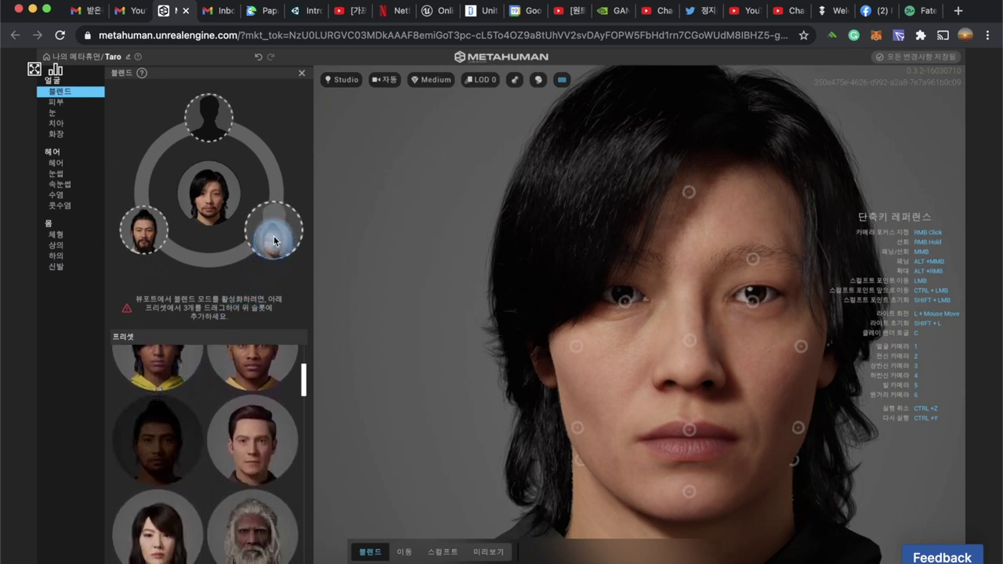
# Step: Add the Keiji preset to the bottom blend slot
pyautogui.scroll(-2, 194, 466)
pyautogui.scroll(-1, 194, 465)
pyautogui.scroll(-1, 194, 466)
pyautogui.scroll(-1, 195, 465)
pyautogui.scroll(-1, 194, 465)
pyautogui.scroll(-1, 194, 465)
pyautogui.scroll(-1, 194, 466)
pyautogui.scroll(-1, 194, 466)
pyautogui.scroll(-1, 194, 465)
pyautogui.scroll(-1, 194, 465)
pyautogui.scroll(-1, 195, 465)
pyautogui.scroll(-1, 195, 466)
pyautogui.scroll(-1, 195, 465)
pyautogui.scroll(-1, 194, 459)
pyautogui.scroll(-1, 194, 460)
pyautogui.scroll(-2, 194, 459)
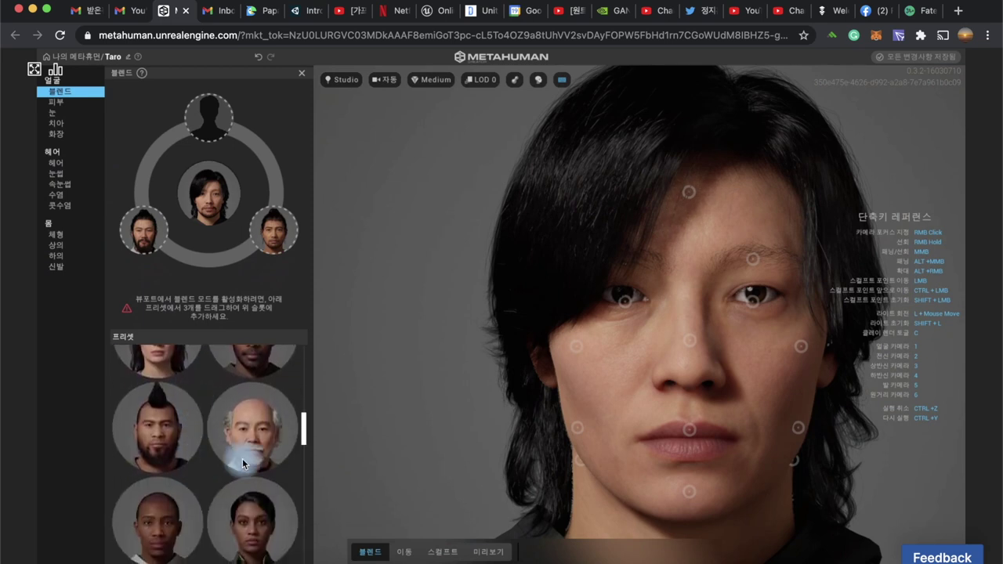
pyautogui.moveTo(259, 447); pyautogui.dragTo(225, 260)
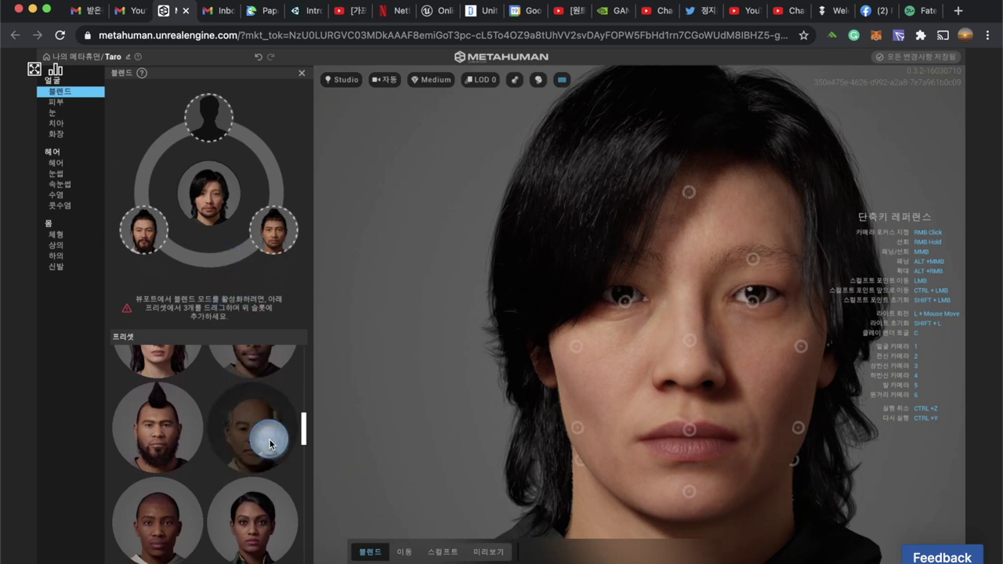
# Step: Place the Myles preset in the top blend slot
pyautogui.moveTo(239, 345); pyautogui.dragTo(269, 436)
pyautogui.scroll(-1, 232, 478)
pyautogui.scroll(-1, 231, 478)
pyautogui.scroll(-1, 231, 478)
pyautogui.scroll(-1, 231, 478)
pyautogui.scroll(-1, 231, 478)
pyautogui.scroll(-1, 231, 478)
pyautogui.scroll(-1, 231, 478)
pyautogui.scroll(-1, 231, 478)
pyautogui.scroll(-1, 231, 478)
pyautogui.scroll(-1, 231, 478)
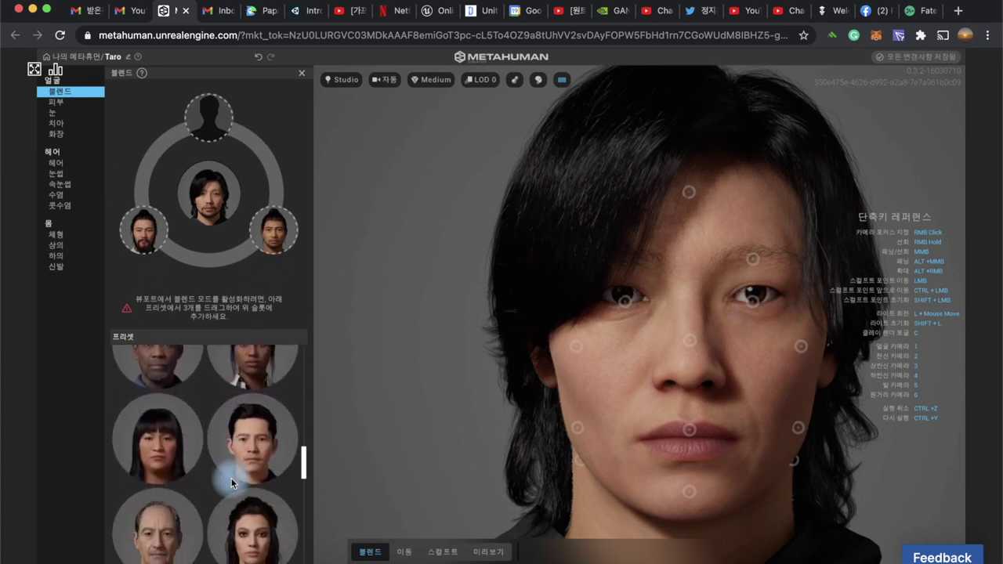
pyautogui.moveTo(255, 454); pyautogui.dragTo(208, 128)
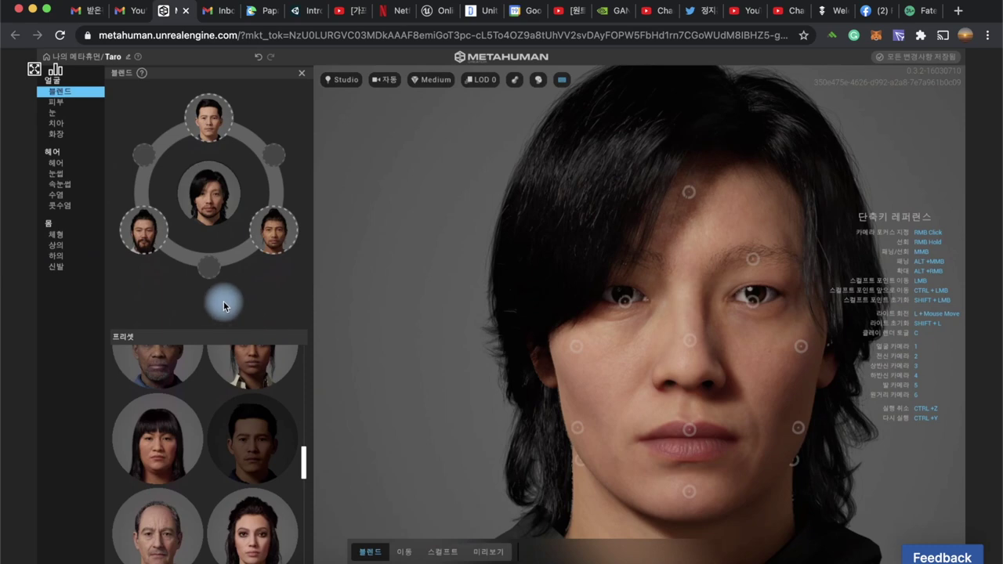
# Step: Focus the camera on Taro's eye and drag its blend point toward the preset faces
pyautogui.click(64, 143)
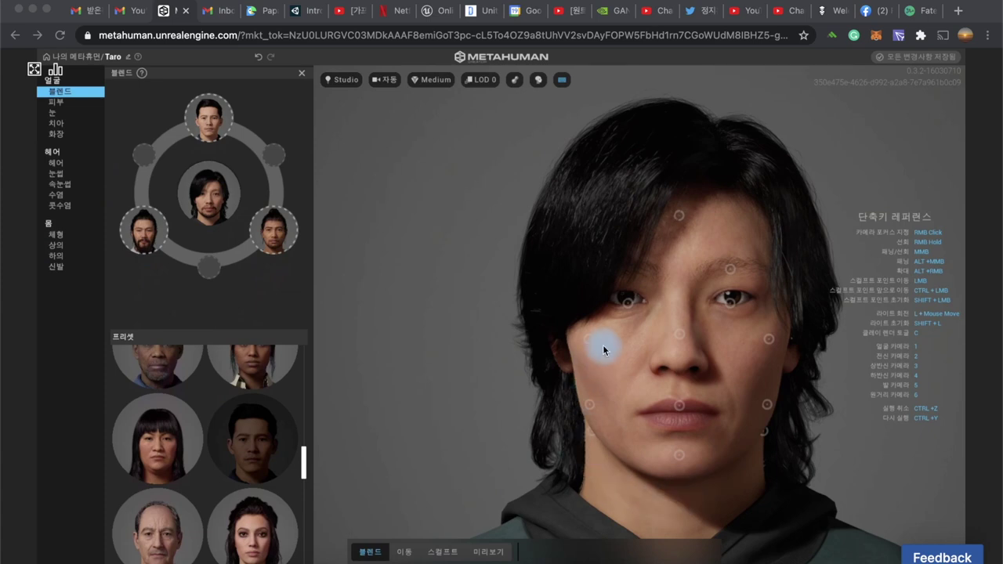
pyautogui.click(627, 302)
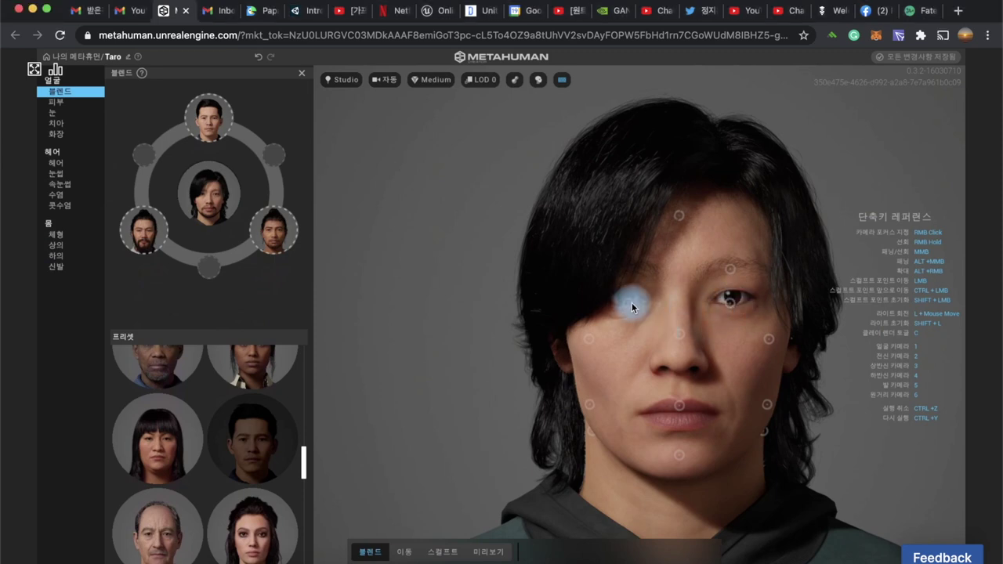
pyautogui.rightClick(628, 301)
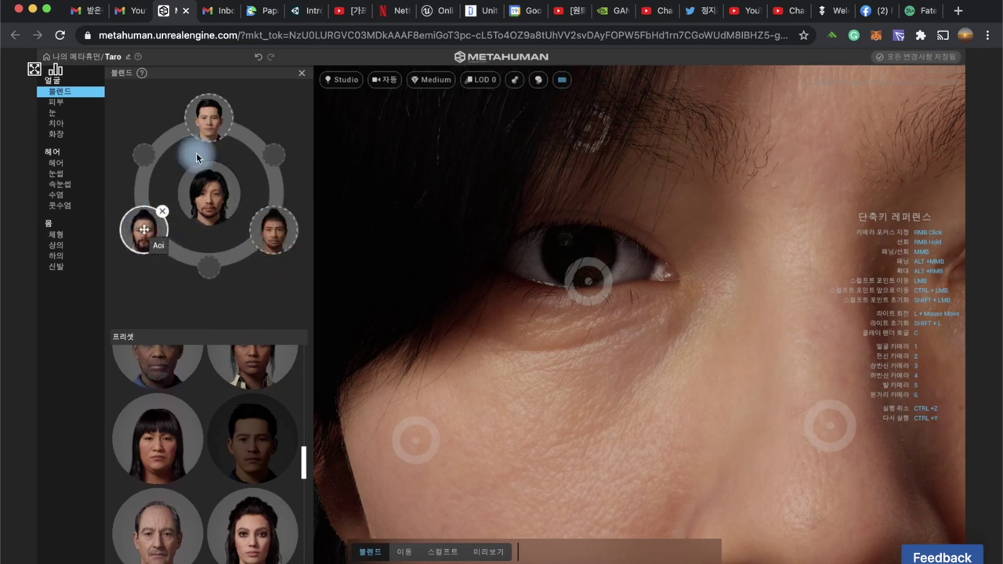
pyautogui.moveTo(588, 282)
pyautogui.mouseDown()
pyautogui.moveTo(623, 259)
pyautogui.moveTo(579, 231)
pyautogui.moveTo(582, 210)
pyautogui.moveTo(584, 271)
pyautogui.moveTo(582, 218)
pyautogui.moveTo(586, 273)
pyautogui.moveTo(654, 326)
pyautogui.moveTo(578, 284)
pyautogui.moveTo(499, 327)
pyautogui.moveTo(644, 260)
pyautogui.moveTo(597, 238)
pyautogui.moveTo(648, 315)
pyautogui.moveTo(633, 274)
pyautogui.moveTo(587, 251)
pyautogui.moveTo(643, 250)
pyautogui.moveTo(672, 225)
pyautogui.moveTo(659, 231)
pyautogui.mouseUp()
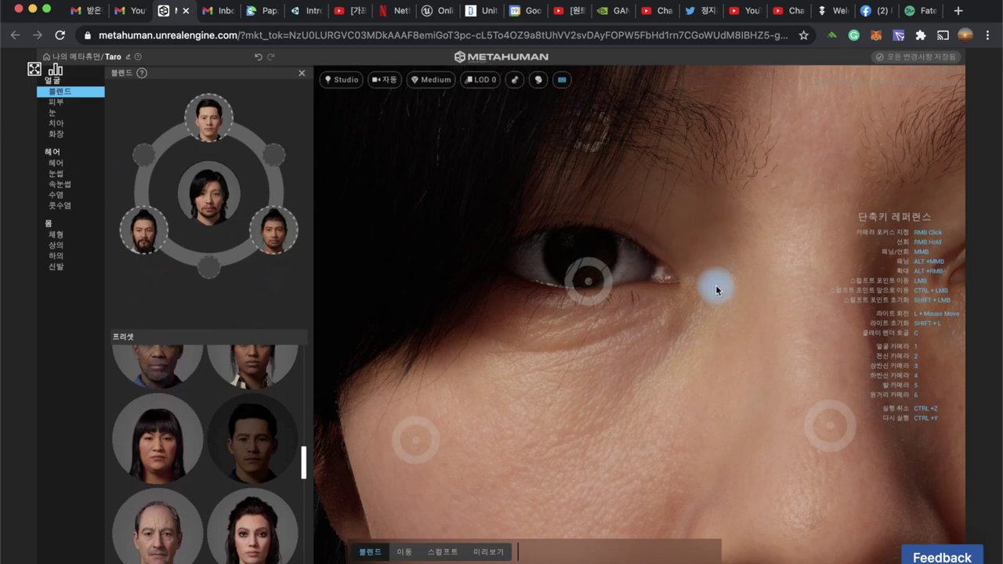
# Step: Reframe Taro's face and drag the right eye's blend point, finally up and to the right
pyautogui.press('1')
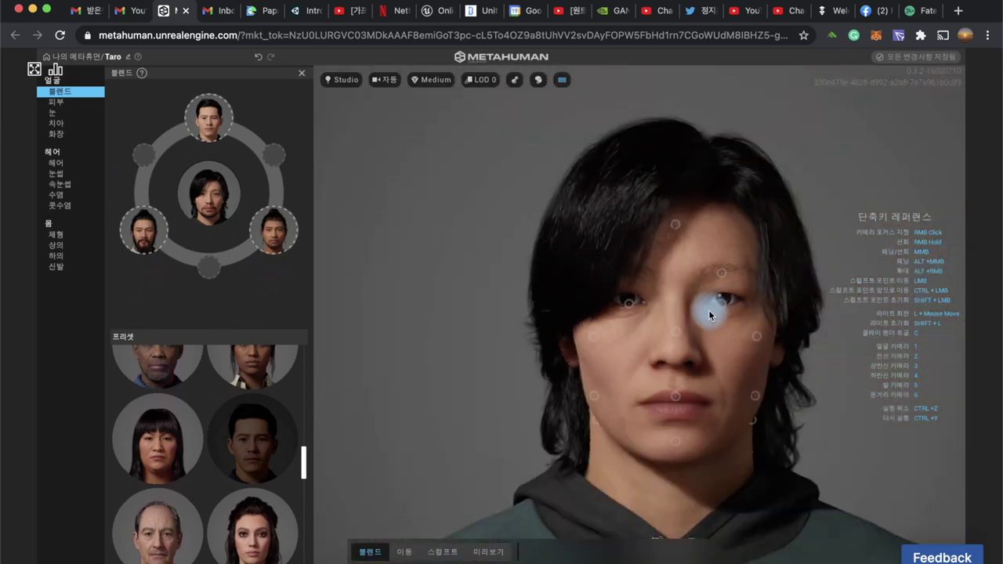
pyautogui.rightClick(698, 319)
pyautogui.press('2')
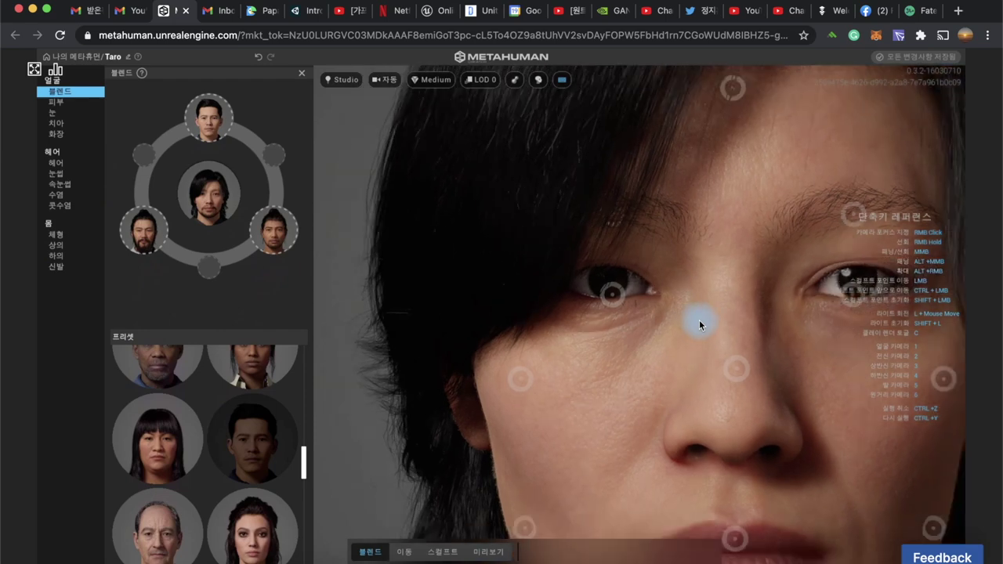
pyautogui.press('1')
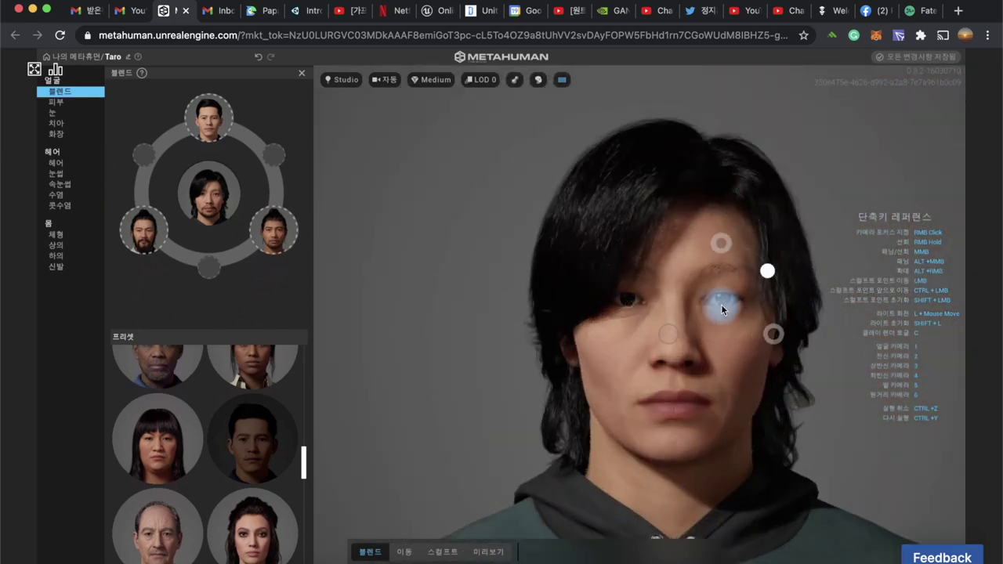
pyautogui.moveTo(721, 305); pyautogui.dragTo(749, 295)
pyautogui.moveTo(747, 291)
pyautogui.mouseDown()
pyautogui.moveTo(723, 305)
pyautogui.moveTo(769, 279)
pyautogui.mouseUp()
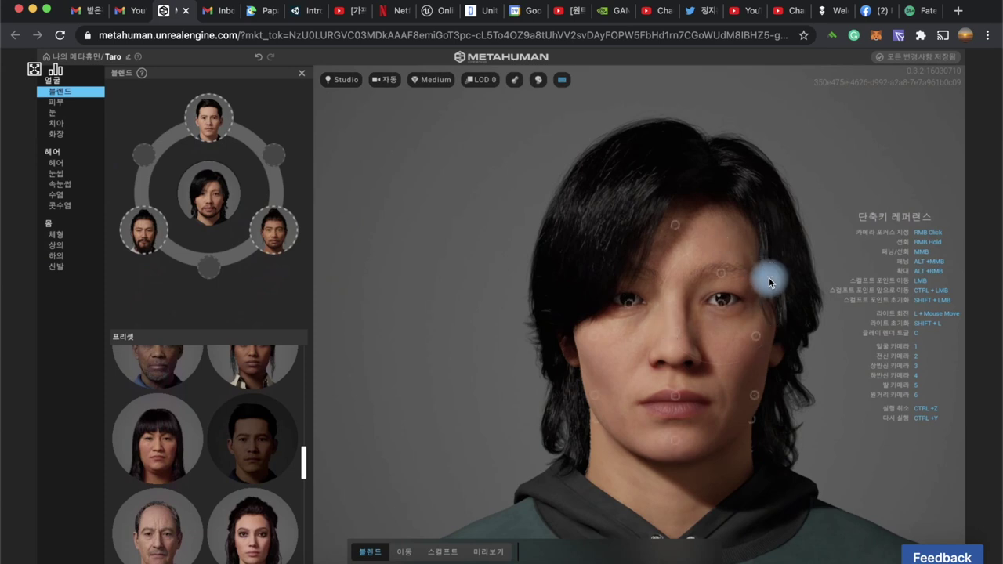
pyautogui.moveTo(632, 309); pyautogui.dragTo(551, 359)
pyautogui.moveTo(723, 310)
pyautogui.mouseDown()
pyautogui.moveTo(753, 258)
pyautogui.moveTo(727, 225)
pyautogui.moveTo(768, 246)
pyautogui.moveTo(817, 251)
pyautogui.mouseUp()
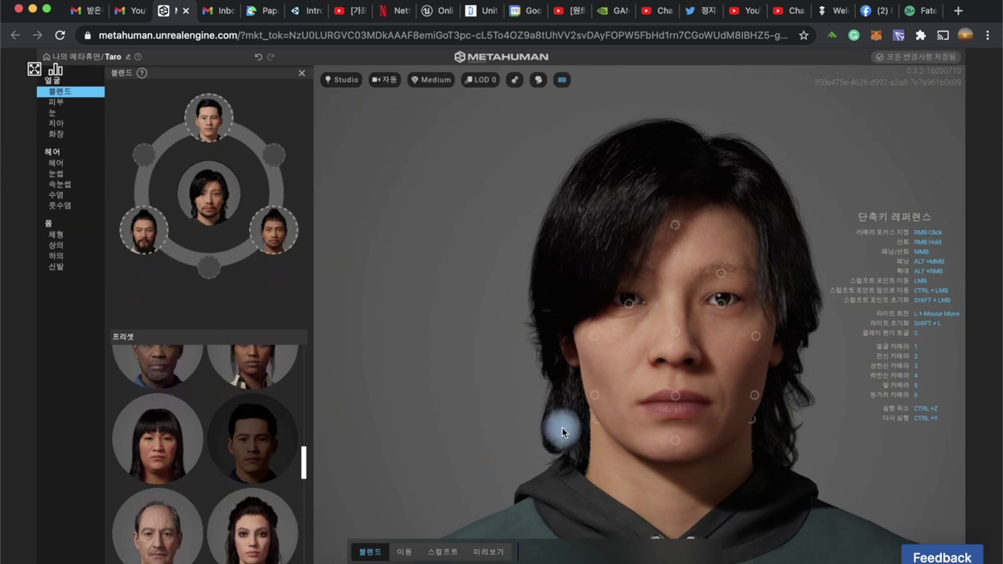
# Step: Try shifting Taro's lips left, then undo the change
pyautogui.click(677, 399)
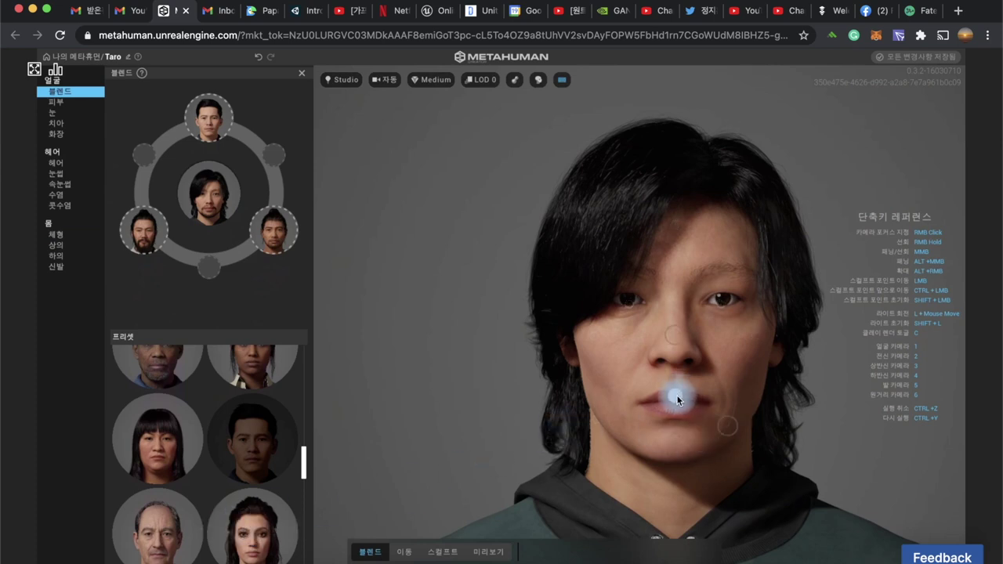
pyautogui.moveTo(678, 426); pyautogui.dragTo(663, 430)
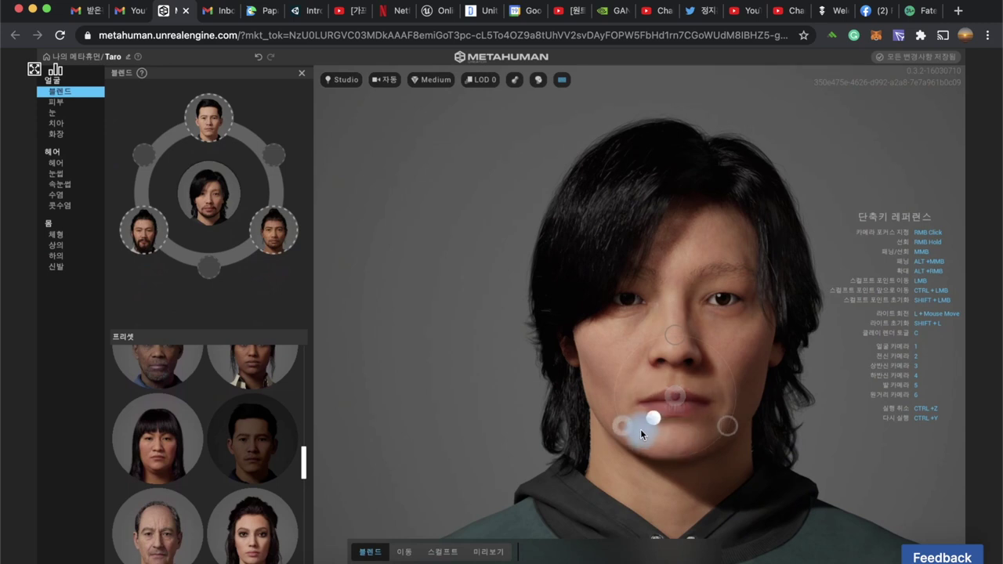
pyautogui.hotkey('ctrl', 'z')
pyautogui.click(641, 385)
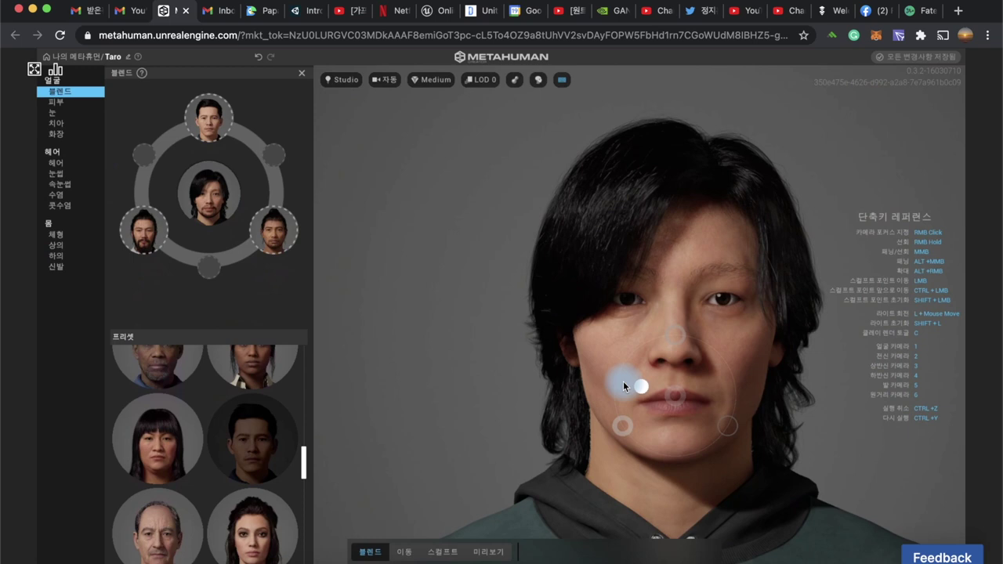
pyautogui.click(624, 384)
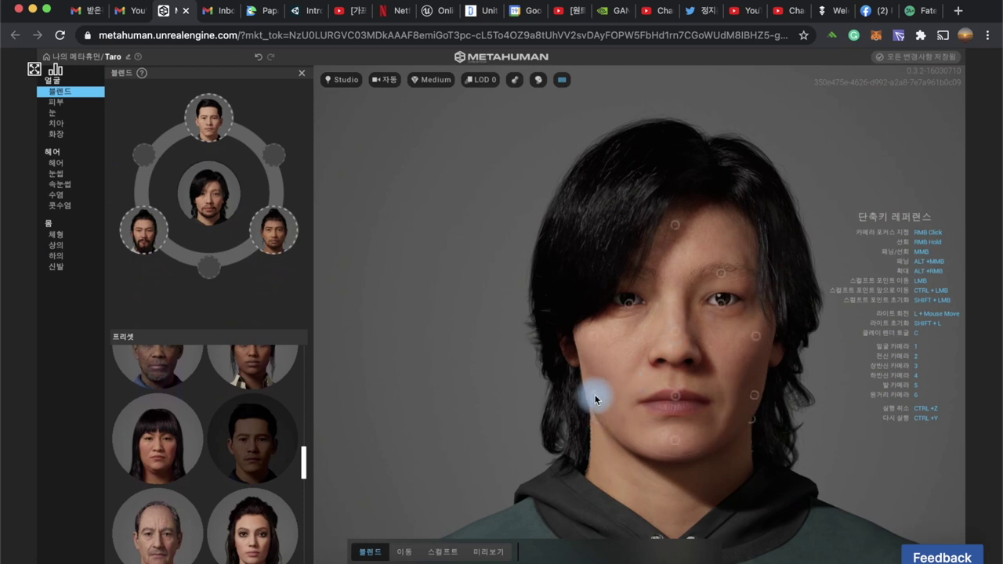
# Step: Blend Taro's cheeks, chin and jaw line, finishing the area under the nose
pyautogui.click(595, 393)
pyautogui.moveTo(622, 375)
pyautogui.mouseDown()
pyautogui.moveTo(602, 318)
pyautogui.moveTo(595, 475)
pyautogui.mouseUp()
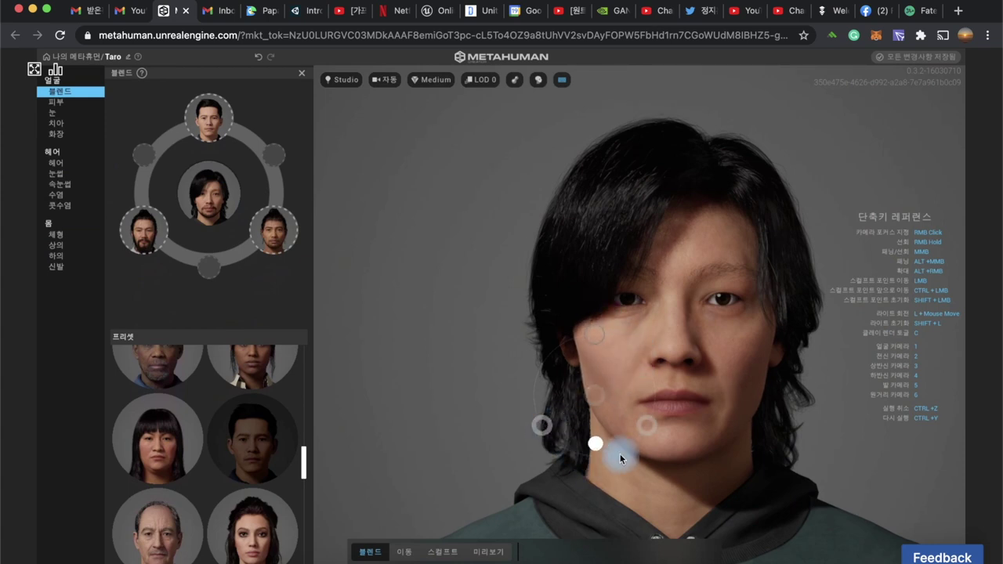
pyautogui.moveTo(596, 475); pyautogui.dragTo(643, 431)
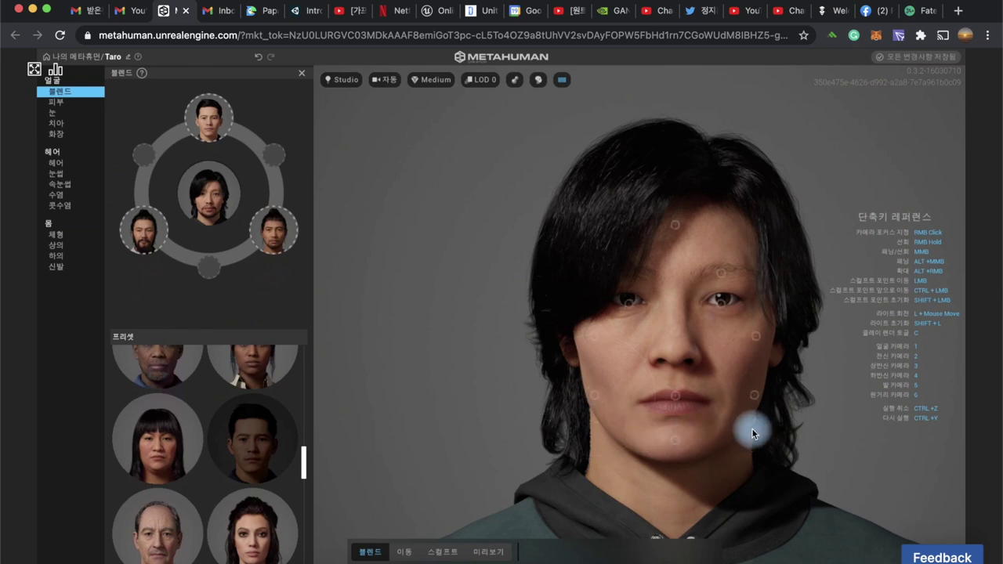
pyautogui.click(753, 396)
pyautogui.moveTo(674, 441); pyautogui.dragTo(673, 384)
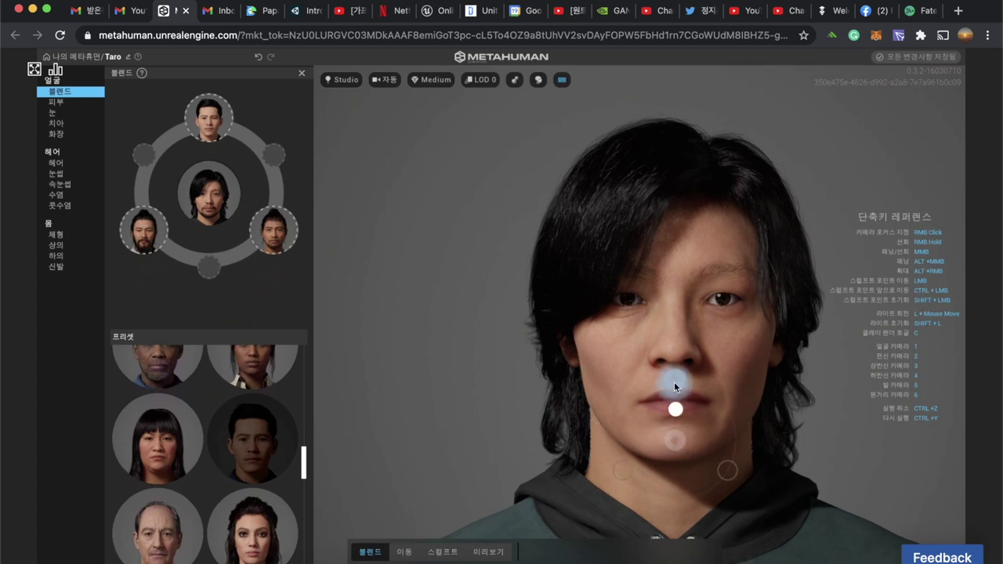
pyautogui.moveTo(622, 470)
pyautogui.mouseDown()
pyautogui.moveTo(642, 480)
pyautogui.moveTo(676, 469)
pyautogui.moveTo(693, 445)
pyautogui.moveTo(673, 388)
pyautogui.mouseUp()
pyautogui.moveTo(675, 383); pyautogui.dragTo(676, 382)
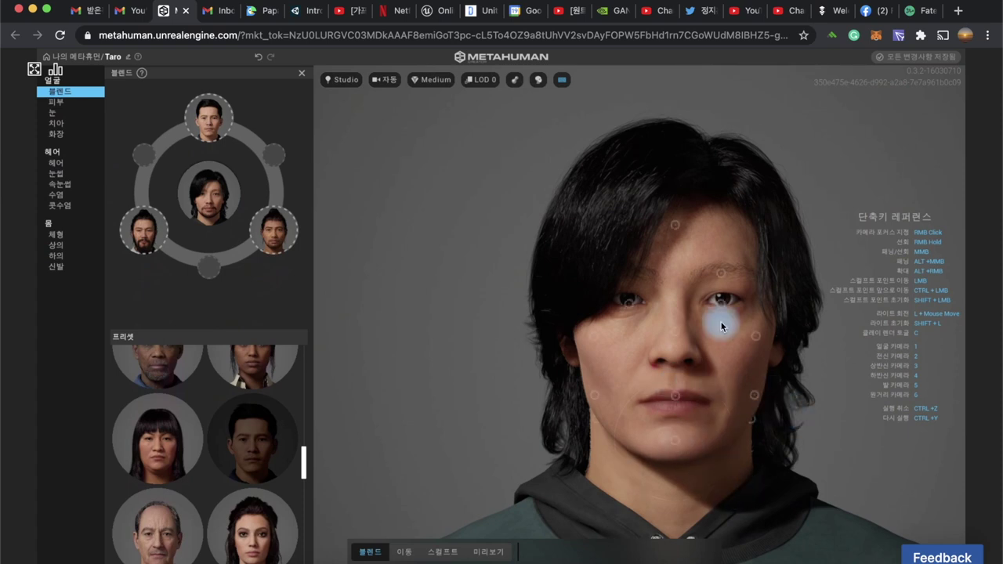
# Step: Blend the forehead region, lifting it toward the hairline
pyautogui.moveTo(678, 226)
pyautogui.mouseDown()
pyautogui.moveTo(629, 268)
pyautogui.moveTo(677, 154)
pyautogui.mouseUp()
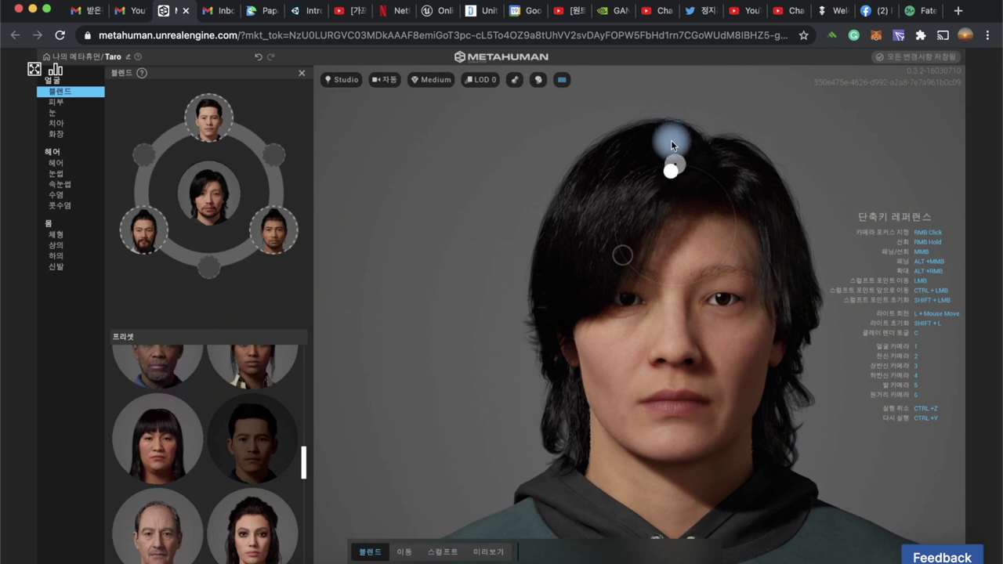
pyautogui.moveTo(676, 152); pyautogui.dragTo(671, 139)
pyautogui.moveTo(675, 210)
pyautogui.mouseDown()
pyautogui.moveTo(679, 187)
pyautogui.moveTo(698, 196)
pyautogui.moveTo(732, 239)
pyautogui.moveTo(734, 261)
pyautogui.moveTo(730, 235)
pyautogui.mouseUp()
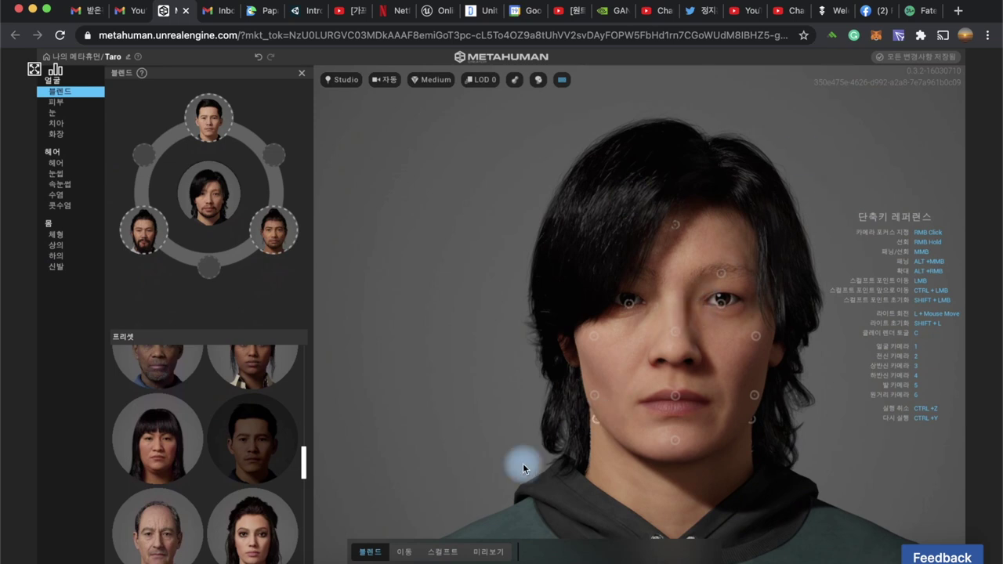
# Step: Lower Taro's skin roughness to 0.23 and skin contrast to 0.37
pyautogui.click(58, 108)
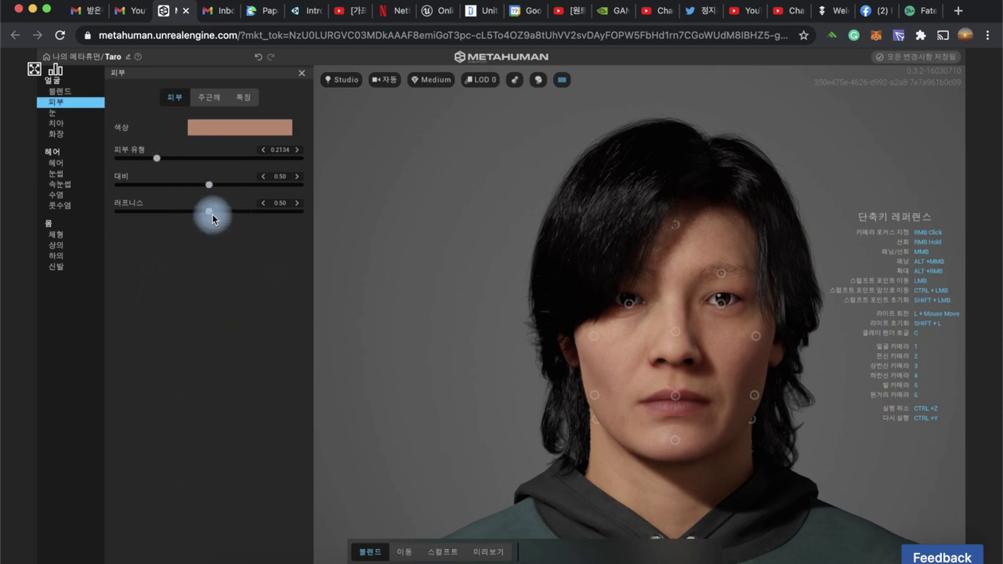
pyautogui.moveTo(212, 219); pyautogui.dragTo(161, 215)
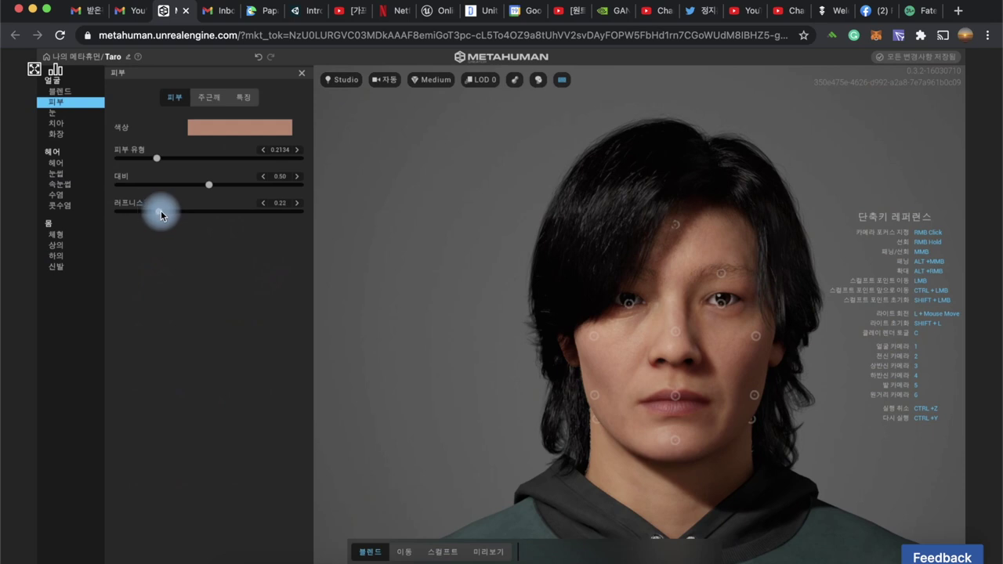
pyautogui.moveTo(209, 184); pyautogui.dragTo(186, 191)
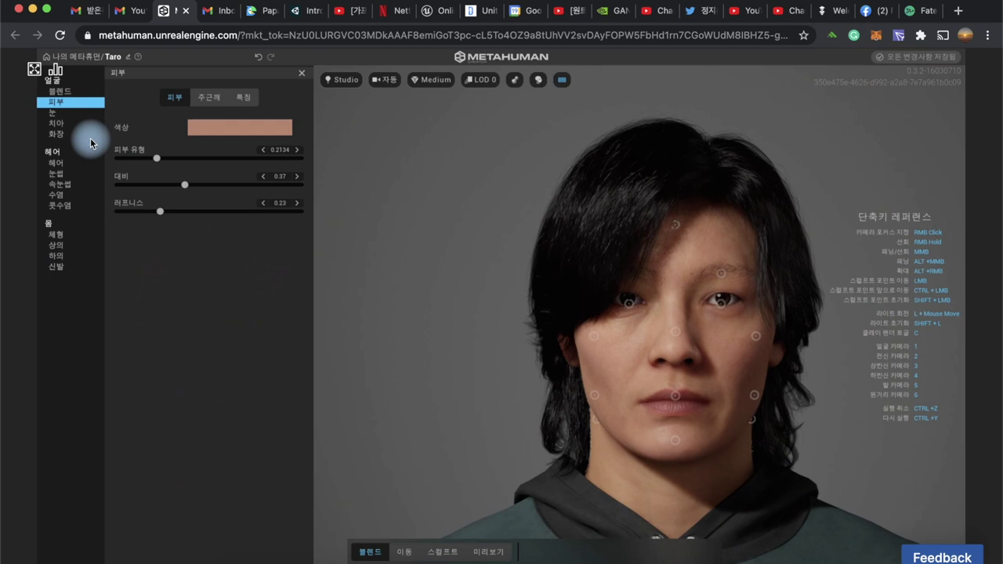
pyautogui.click(53, 112)
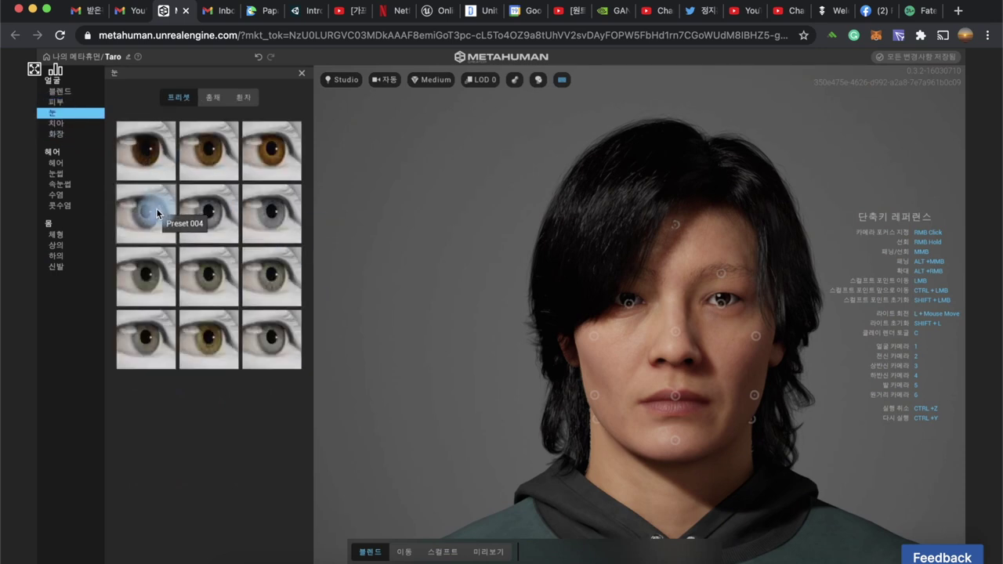
# Step: Apply a brown eye preset and the second iris pattern, then view the eye-white settings
pyautogui.click(196, 161)
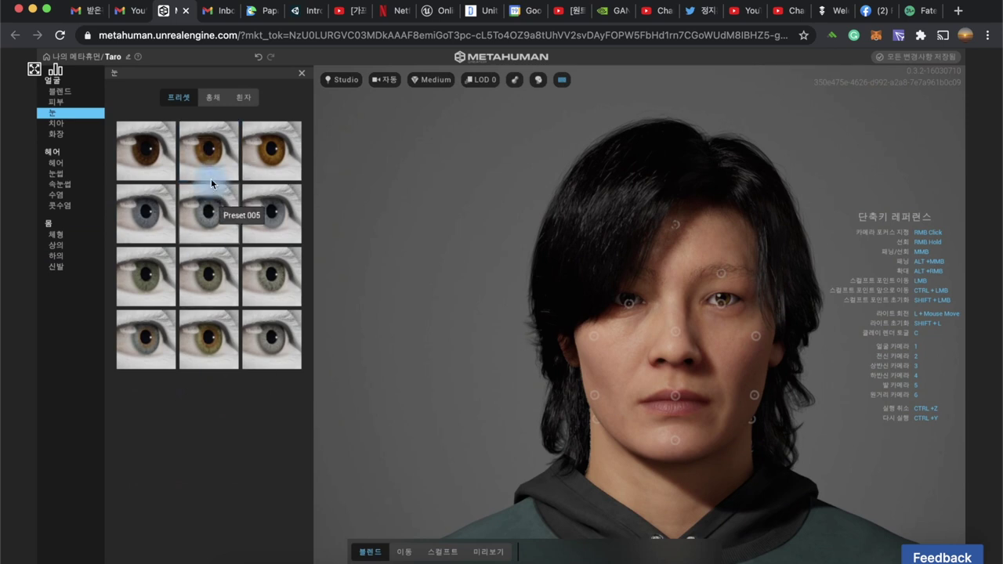
pyautogui.click(213, 99)
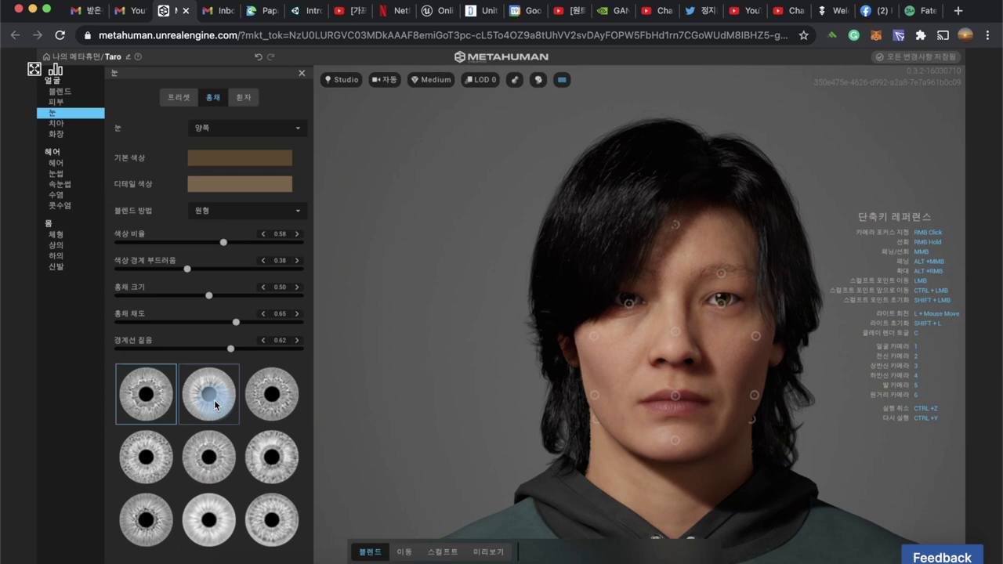
pyautogui.click(214, 404)
pyautogui.click(243, 117)
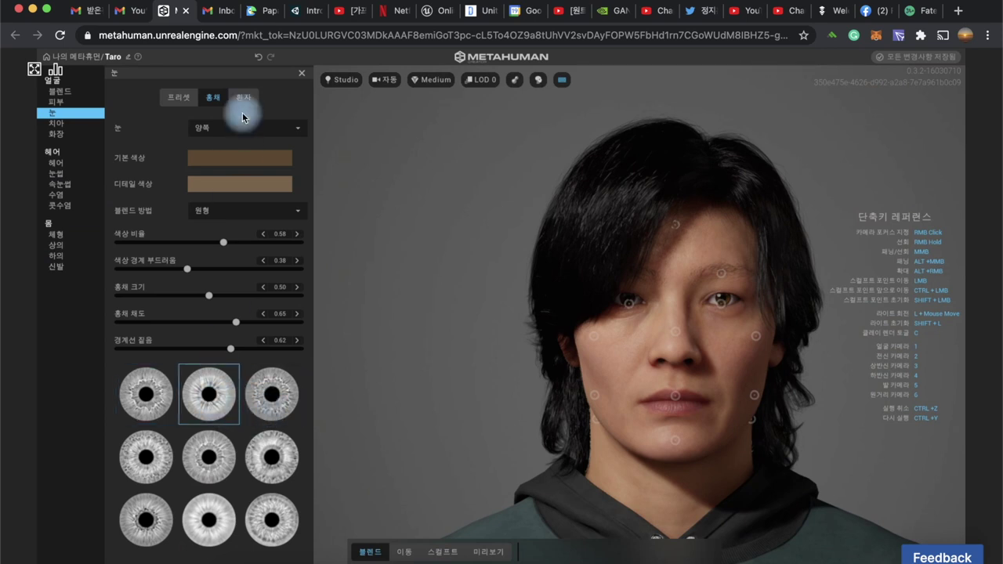
pyautogui.click(243, 97)
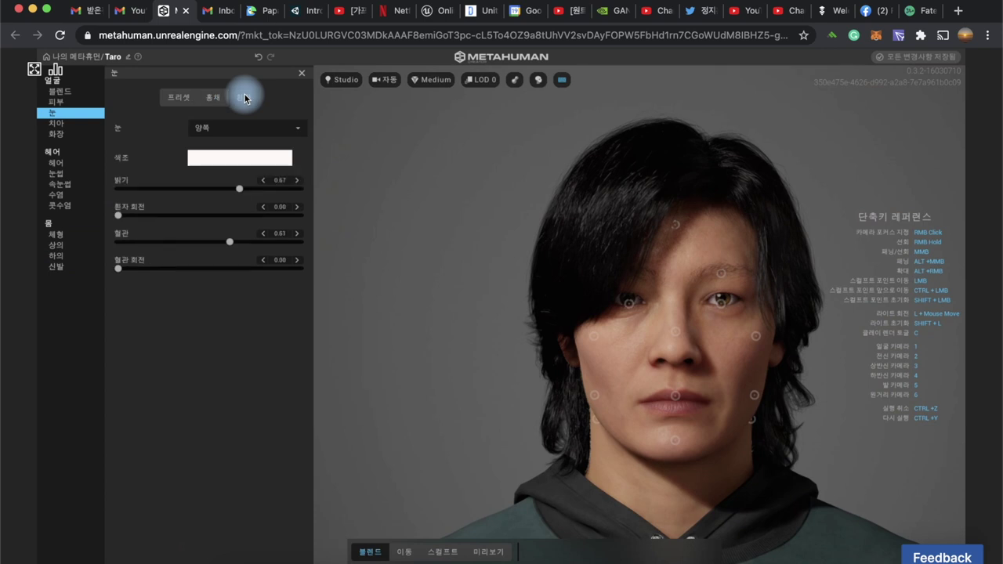
pyautogui.click(54, 124)
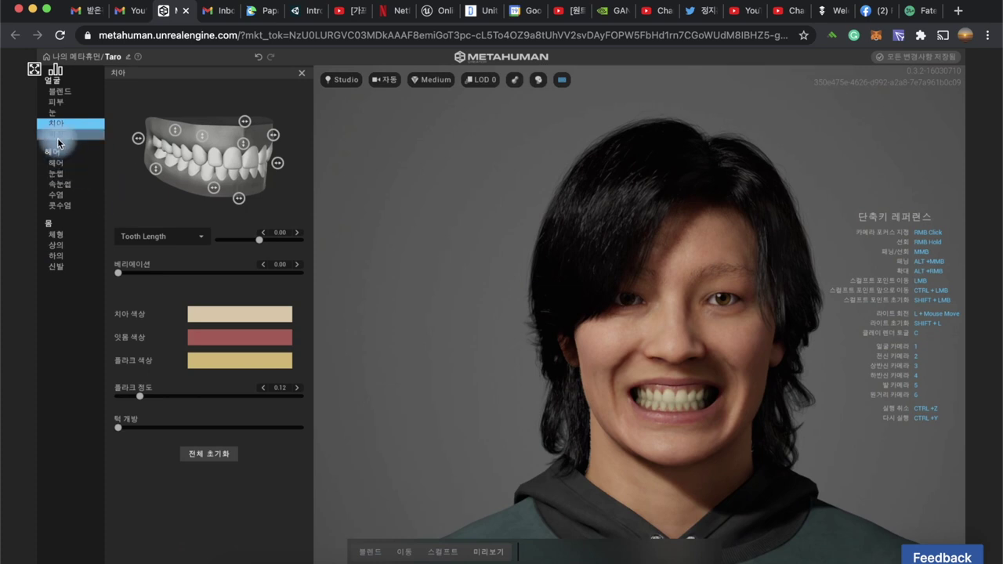
# Step: Preview smudged black and Thin Liner eye makeup, then remove the eye makeup
pyautogui.click(57, 138)
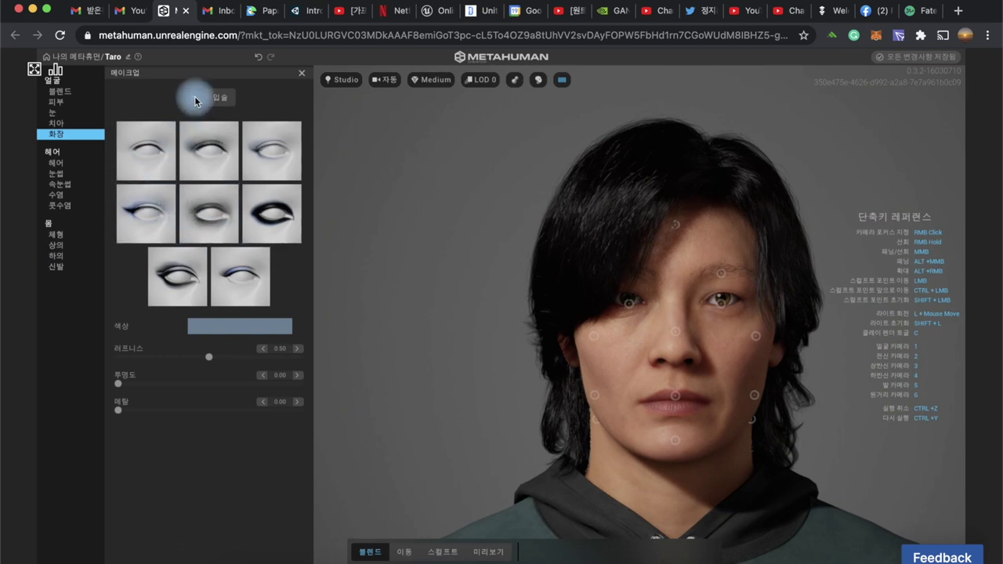
pyautogui.click(249, 216)
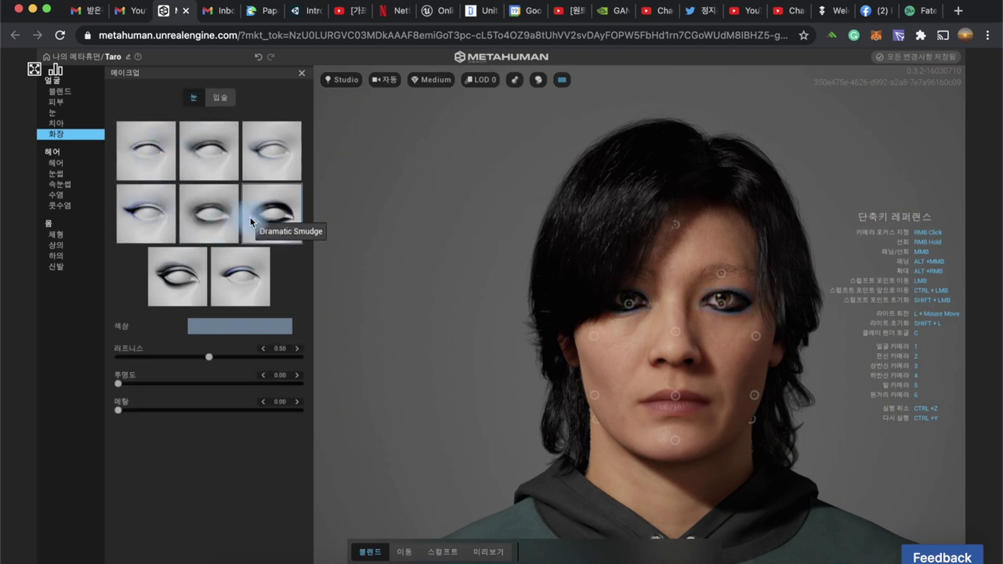
pyautogui.click(130, 153)
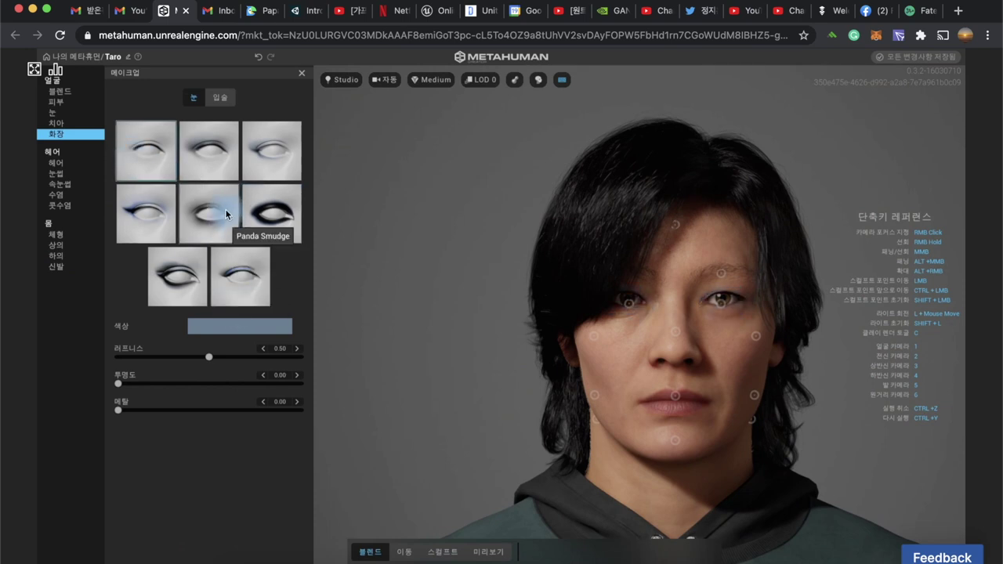
pyautogui.click(134, 154)
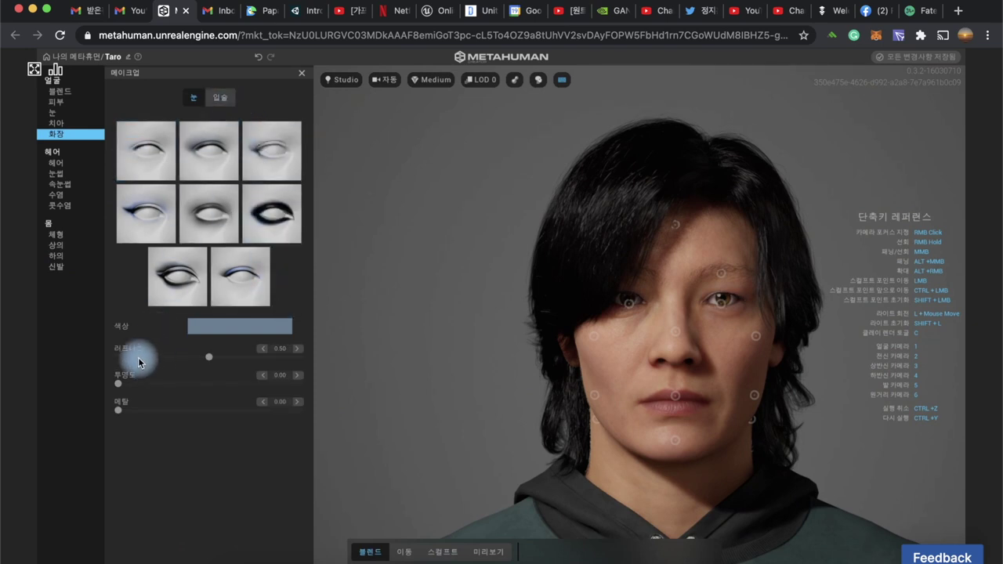
# Step: Try the Natural red lipstick, fade its opacity to 0.00, then remove it
pyautogui.click(217, 97)
pyautogui.click(152, 162)
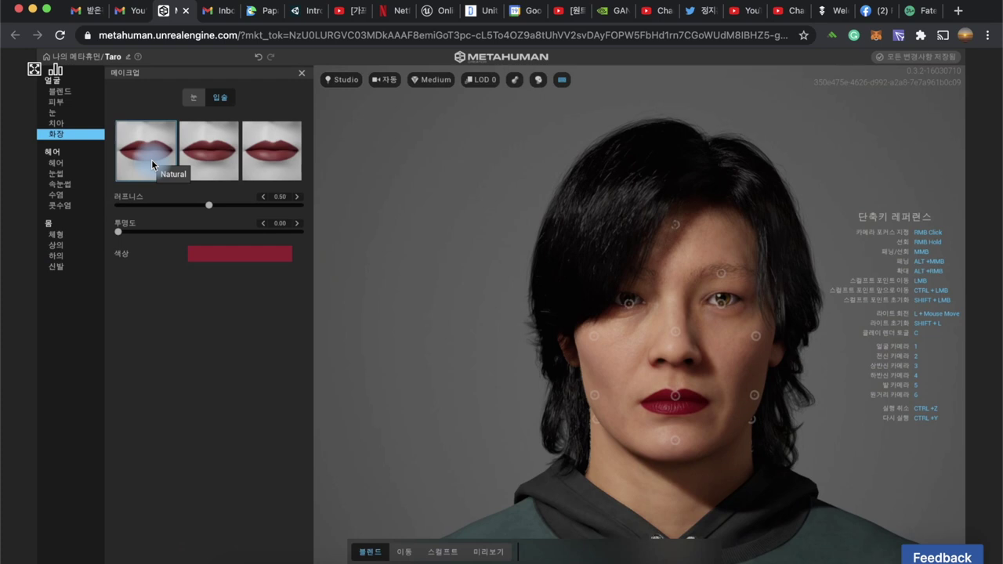
pyautogui.click(119, 232)
pyautogui.moveTo(119, 232)
pyautogui.mouseDown()
pyautogui.moveTo(303, 249)
pyautogui.moveTo(81, 245)
pyautogui.mouseUp()
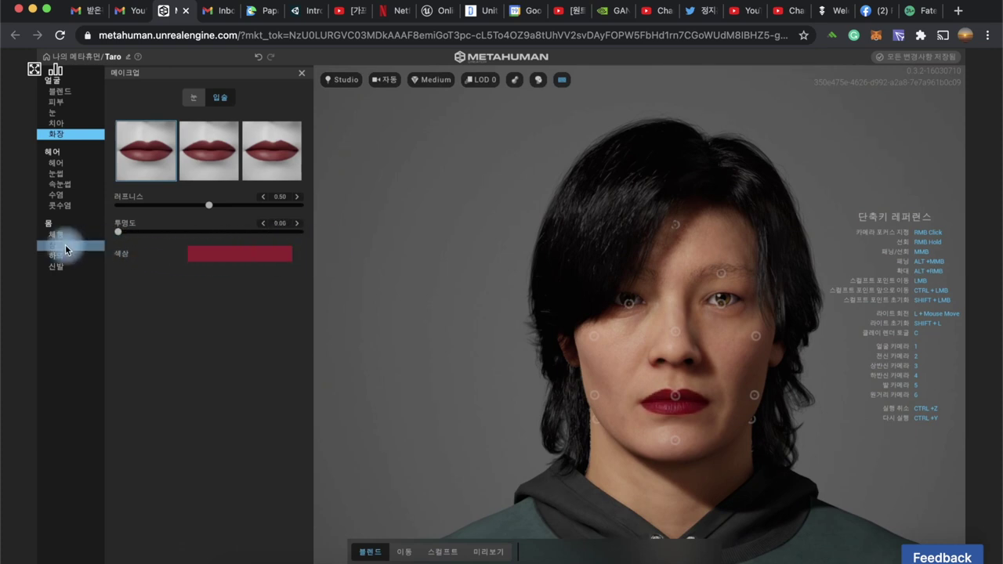
pyautogui.click(140, 161)
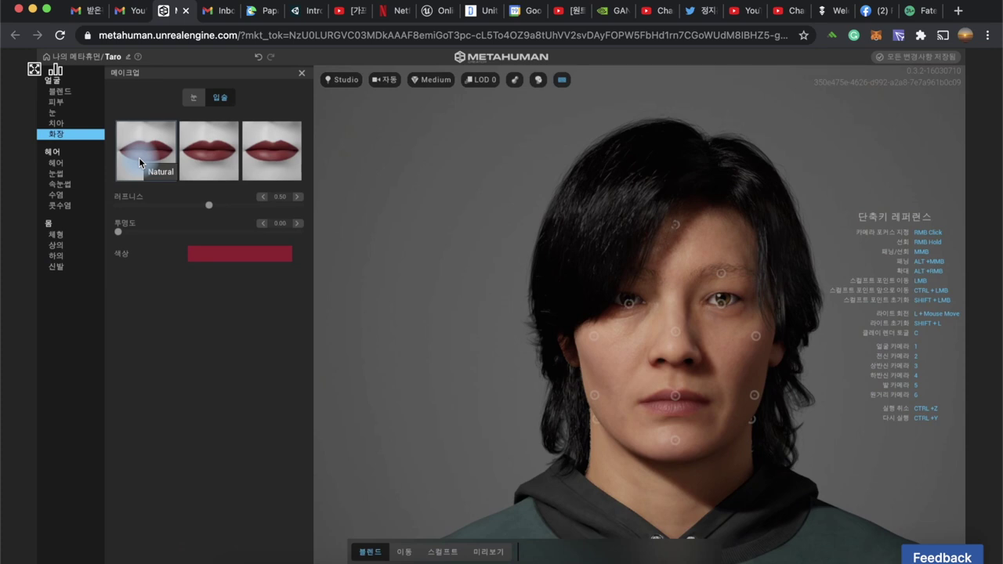
pyautogui.click(55, 162)
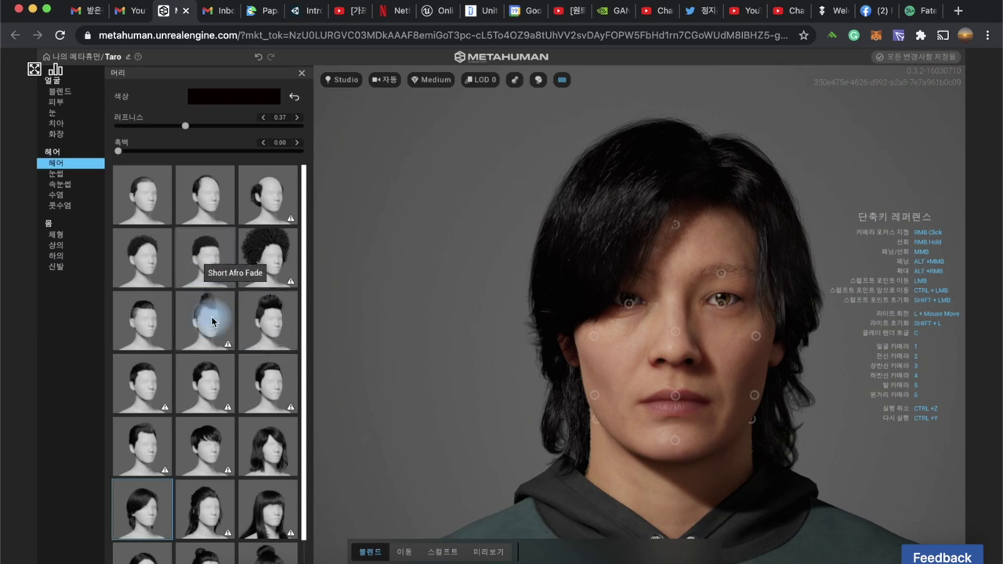
# Step: Try Long Afro and Short Coil, then settle on the black Short Pixie cut with bangs
pyautogui.click(264, 278)
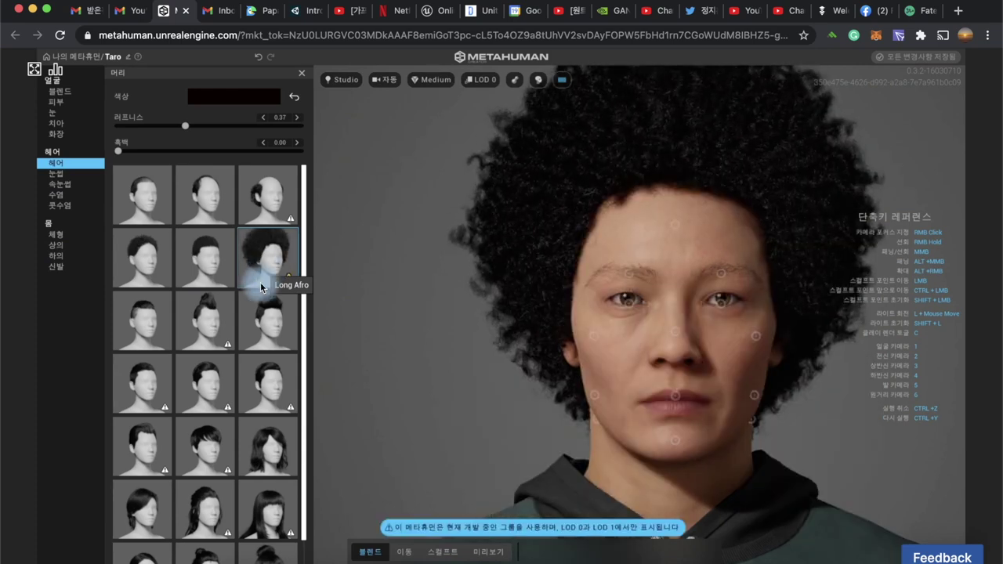
pyautogui.scroll(-1, 235, 401)
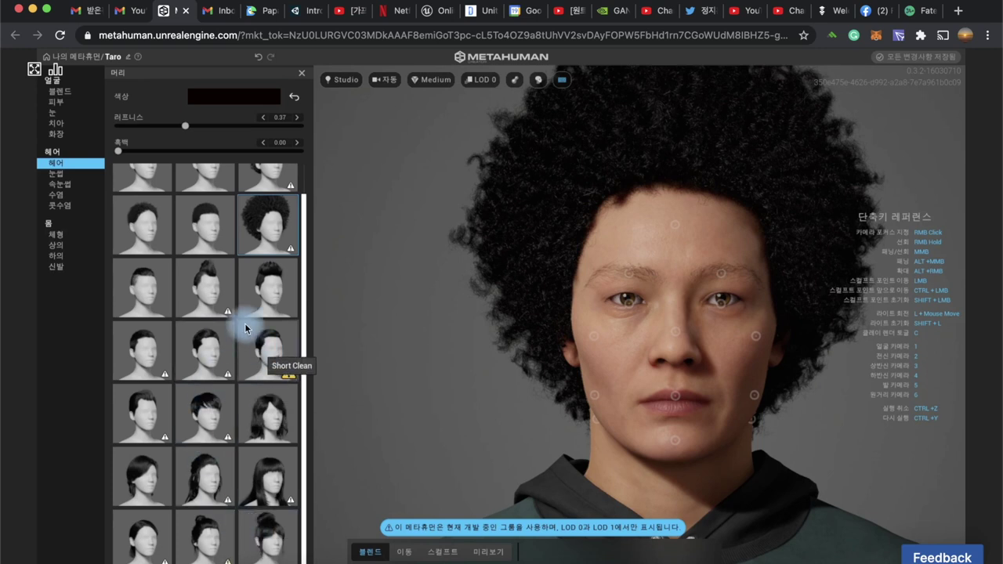
pyautogui.scroll(1, 206, 323)
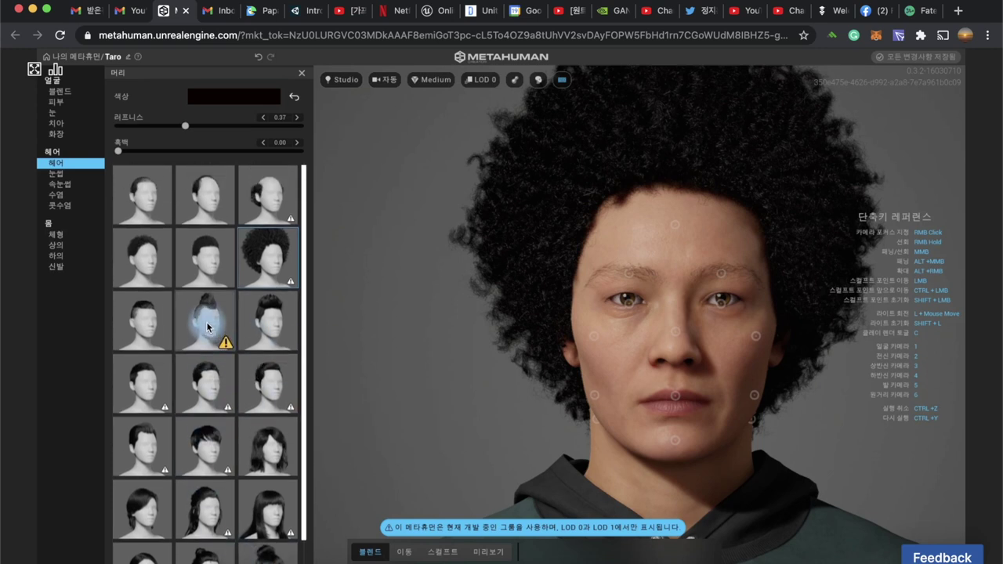
pyautogui.click(143, 271)
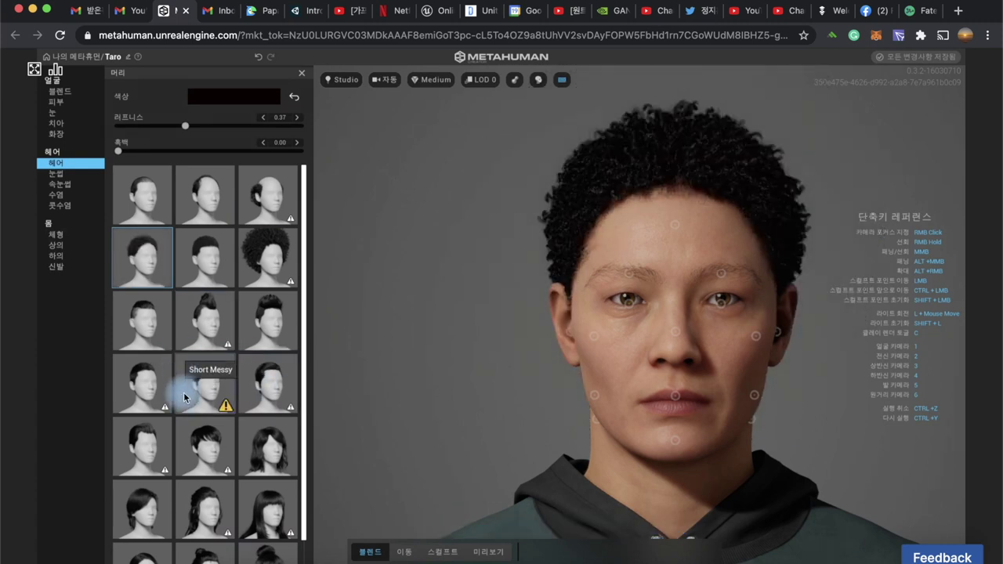
pyautogui.click(204, 448)
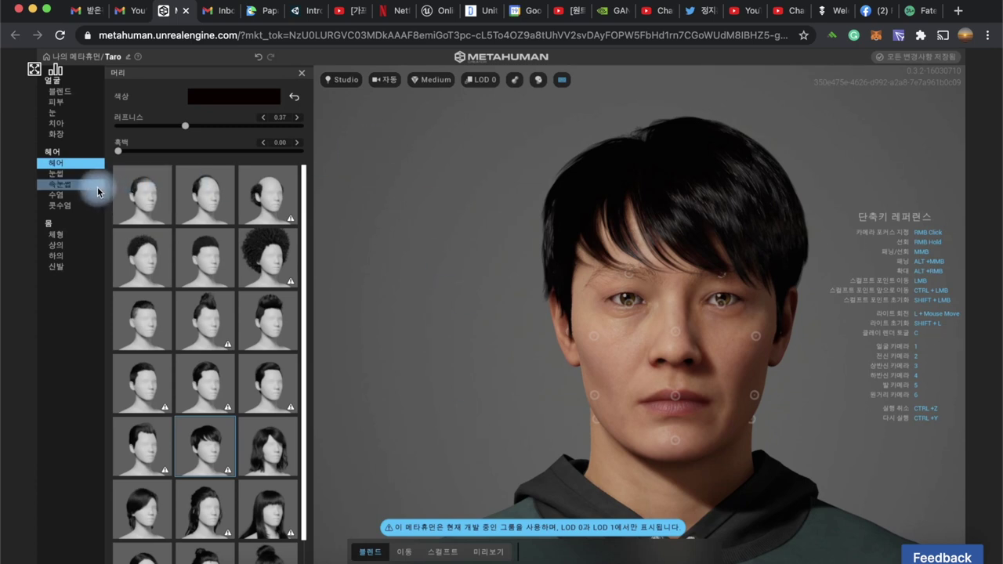
# Step: Try Medium Natural and other eyebrow styles before settling on Medium Unruly Eyebrows
pyautogui.click(60, 176)
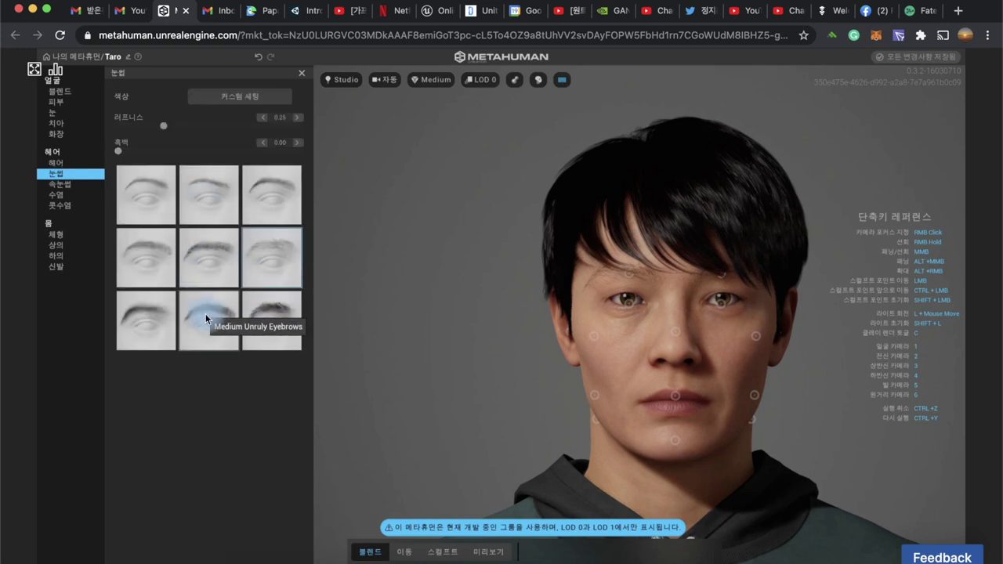
pyautogui.click(208, 202)
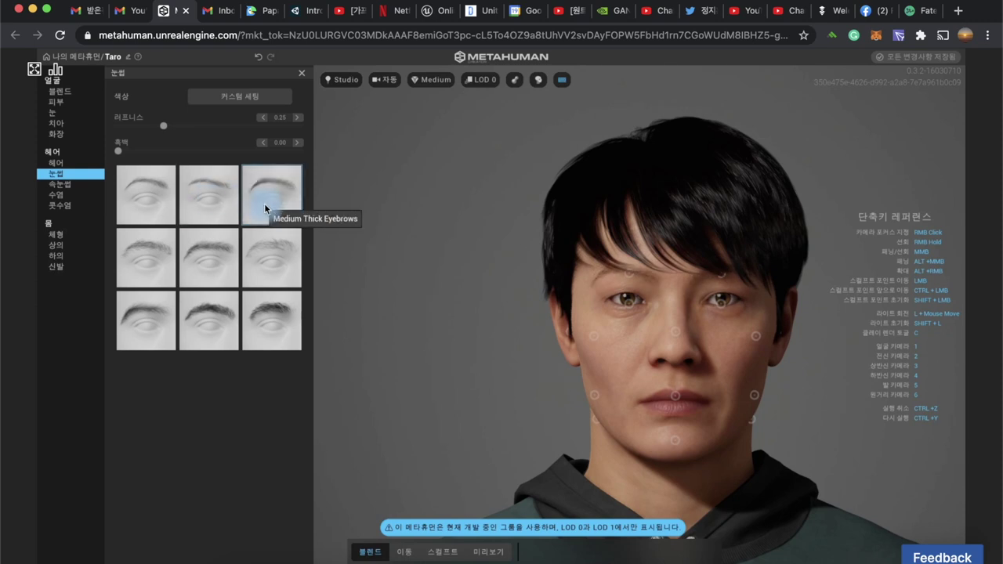
pyautogui.click(266, 174)
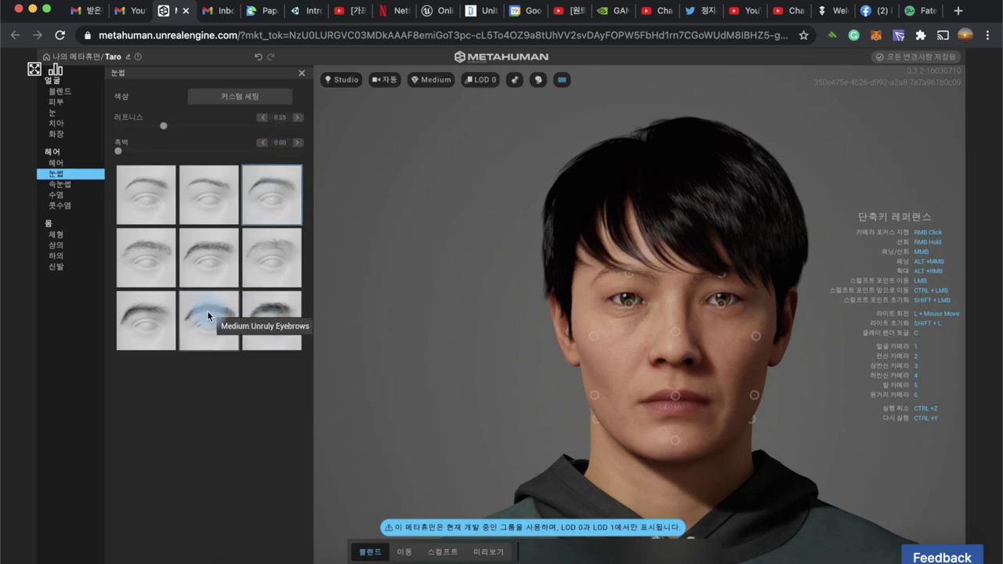
pyautogui.click(142, 316)
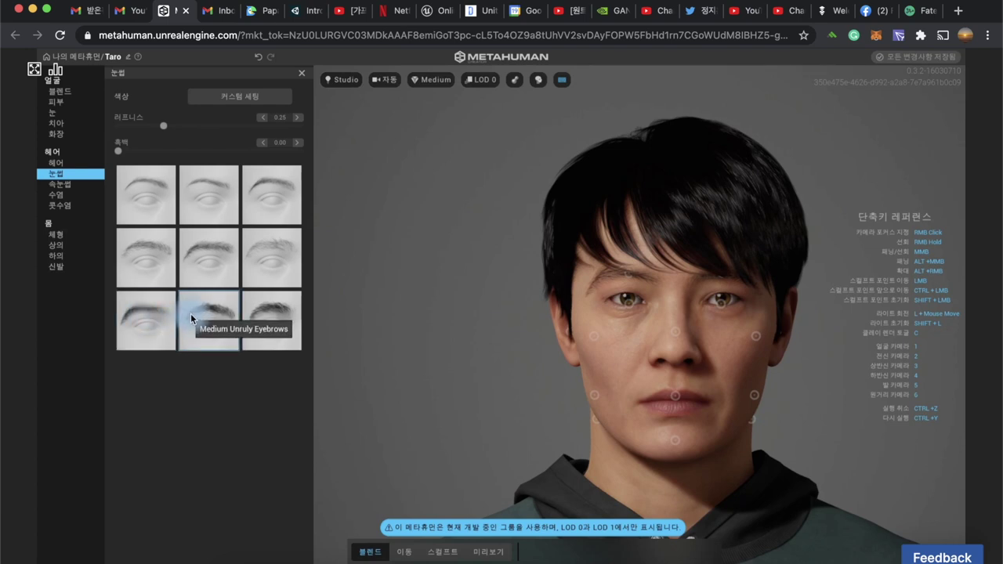
pyautogui.click(220, 332)
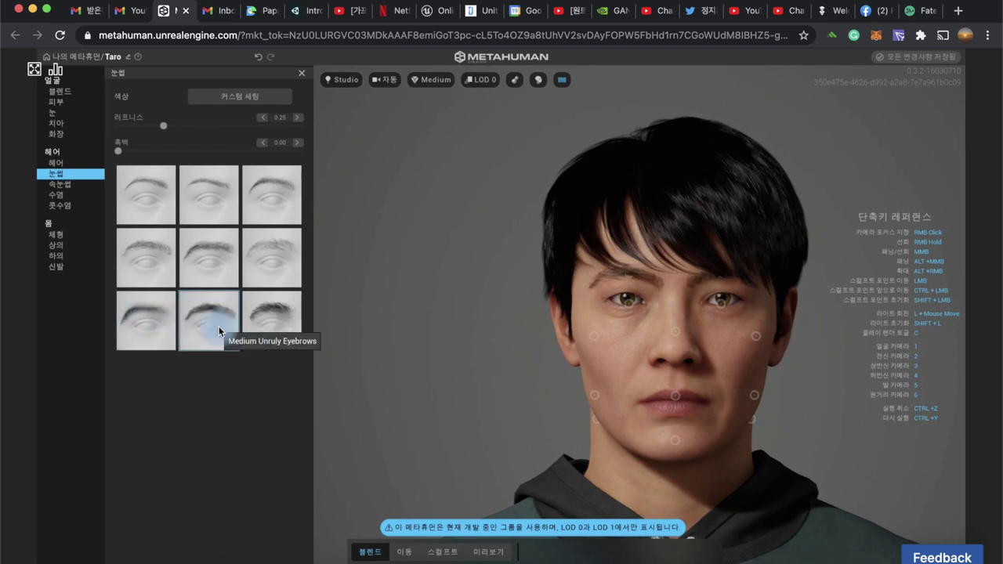
pyautogui.click(62, 191)
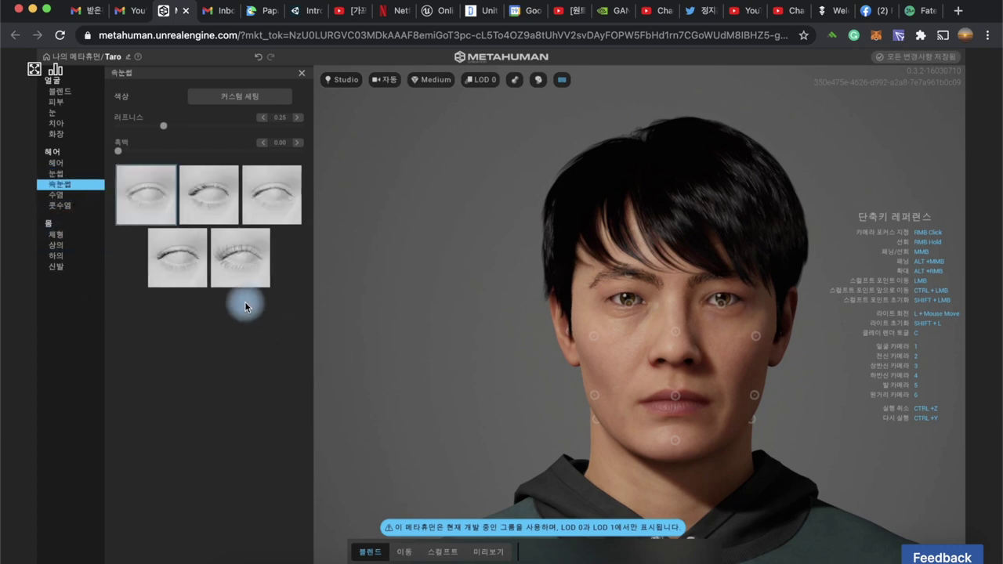
# Step: Give Taro Short Thin eyelashes after trying others, then preview a heavier body type
pyautogui.click(172, 265)
pyautogui.click(199, 380)
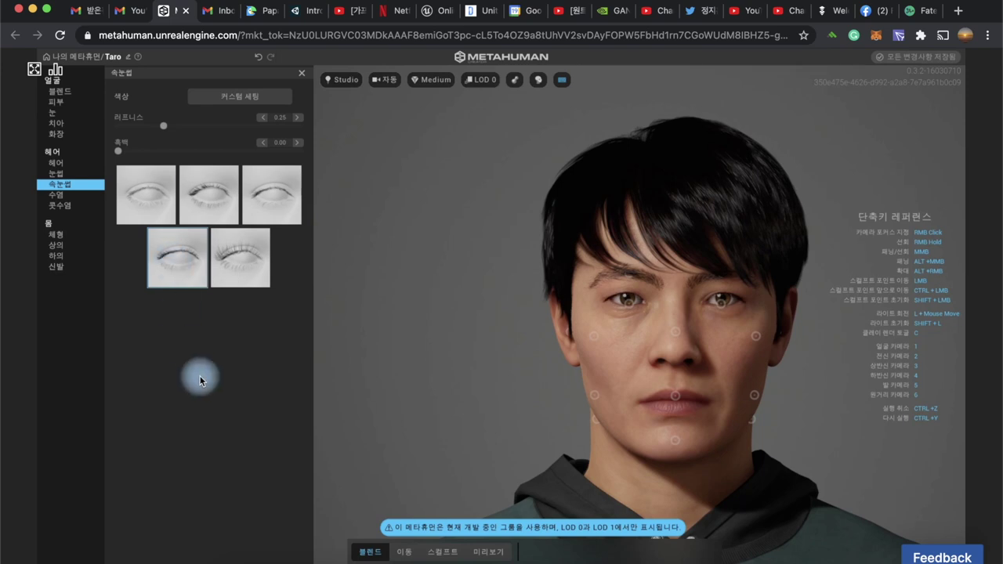
pyautogui.click(145, 194)
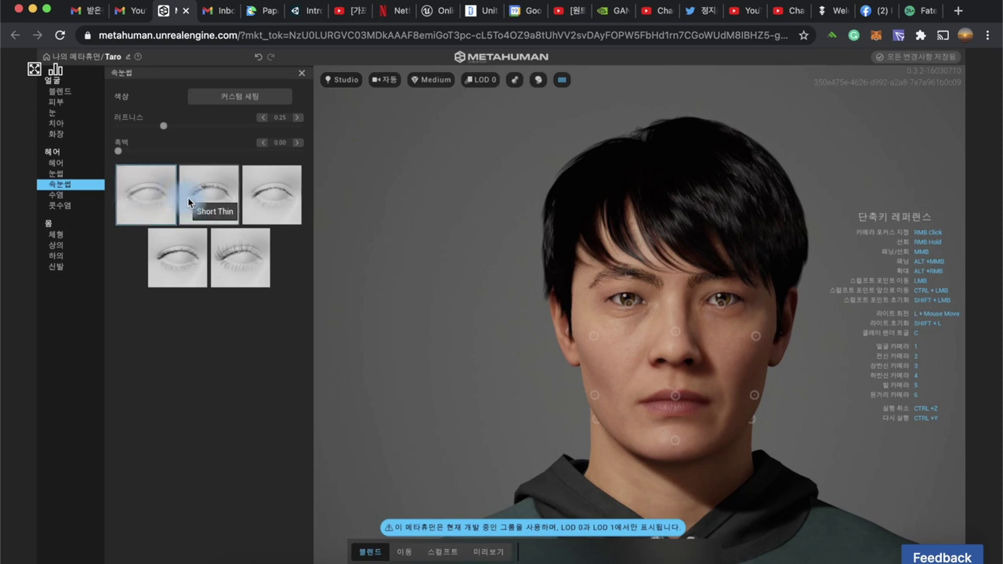
pyautogui.click(218, 193)
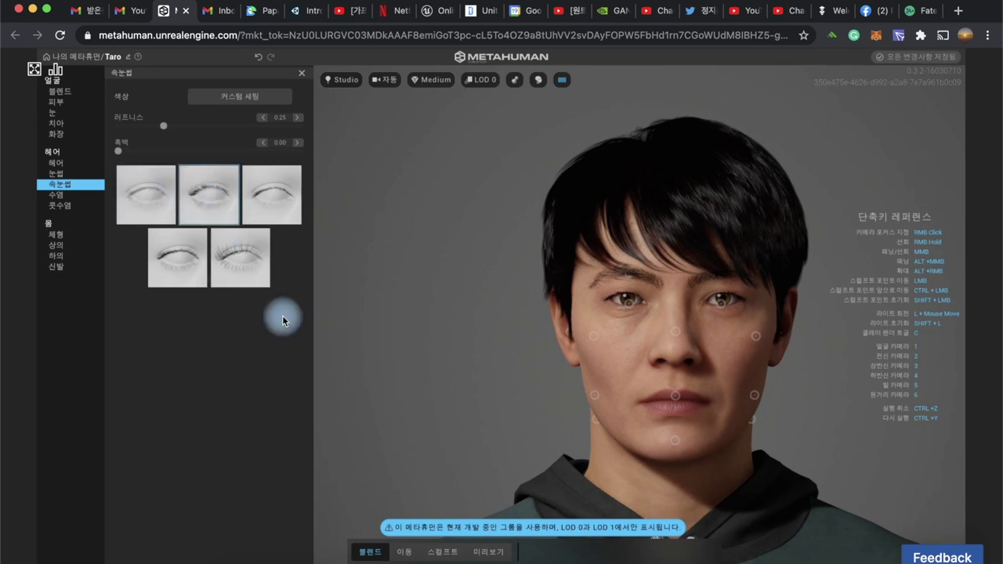
pyautogui.click(59, 237)
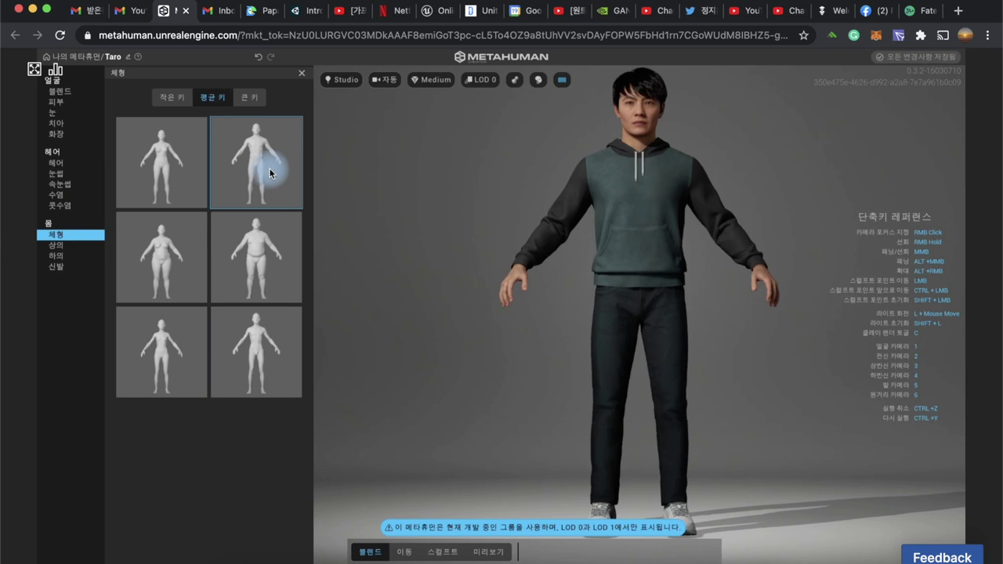
pyautogui.click(264, 257)
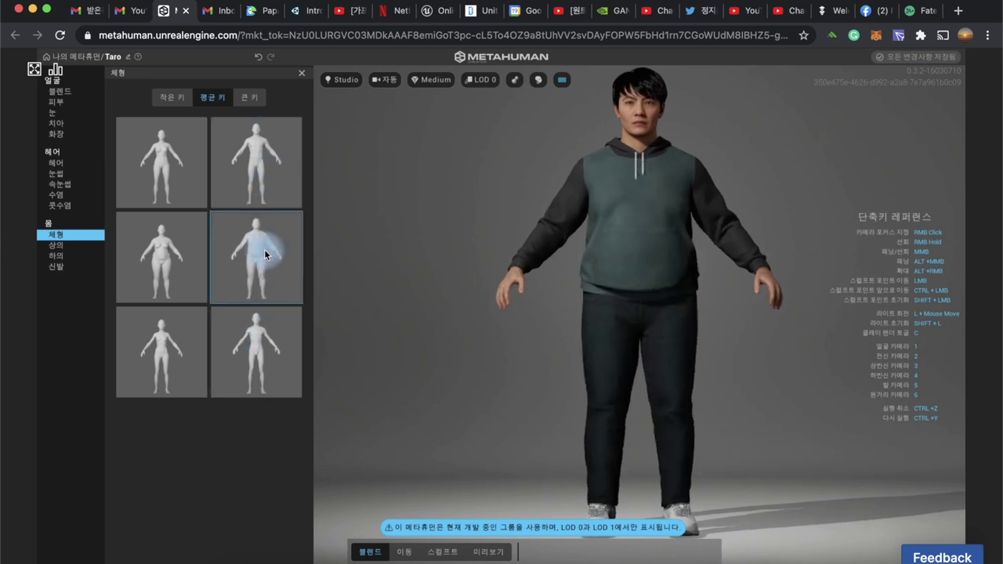
# Step: Revert to the slimmer body and swap the hoodie for a black button-down shirt
pyautogui.click(256, 175)
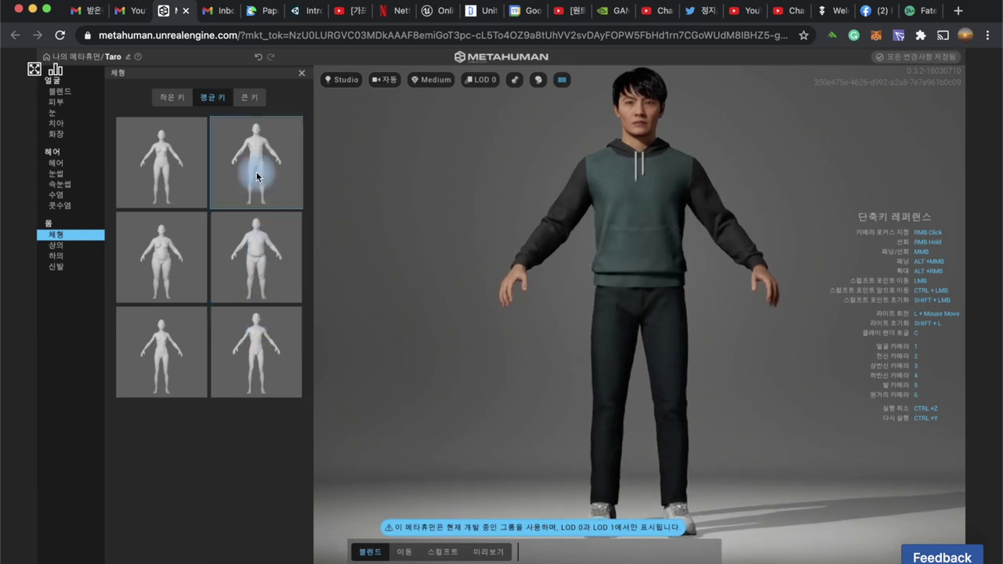
pyautogui.click(61, 249)
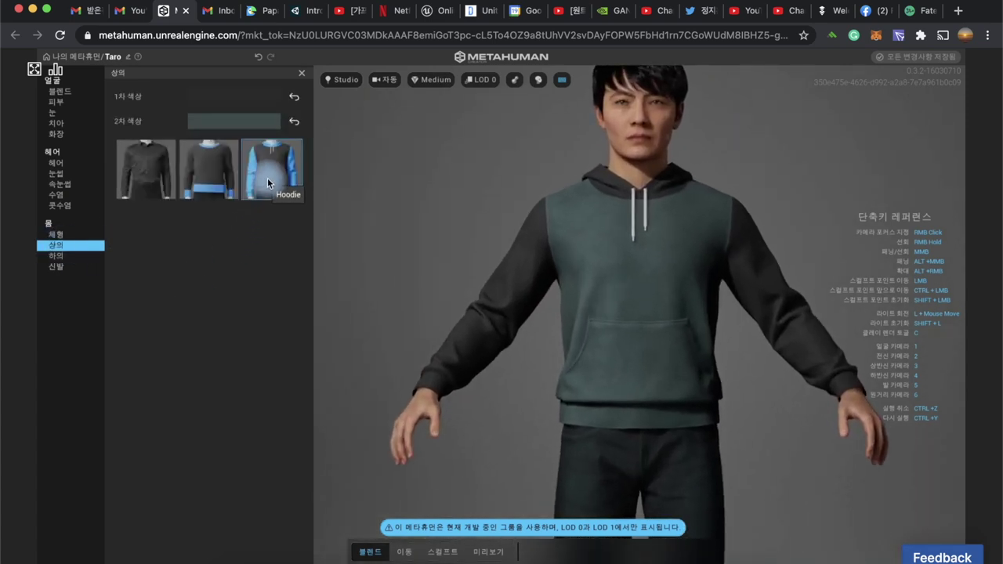
pyautogui.click(266, 180)
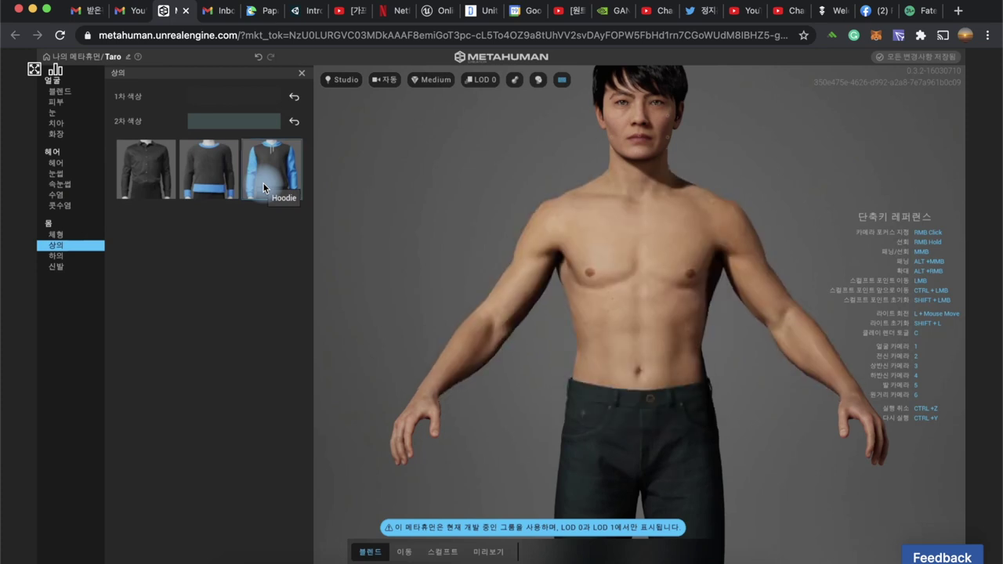
pyautogui.click(264, 188)
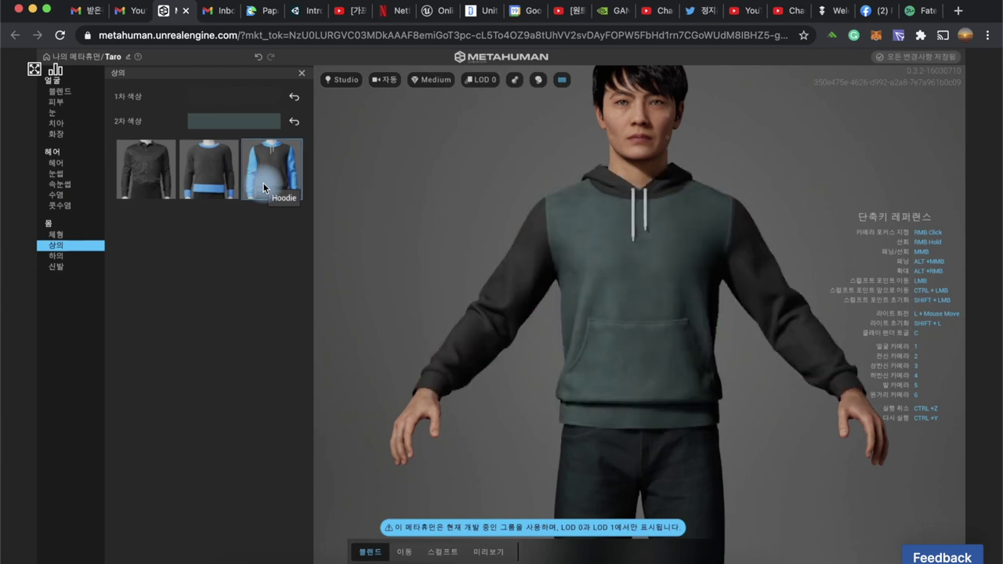
pyautogui.click(153, 191)
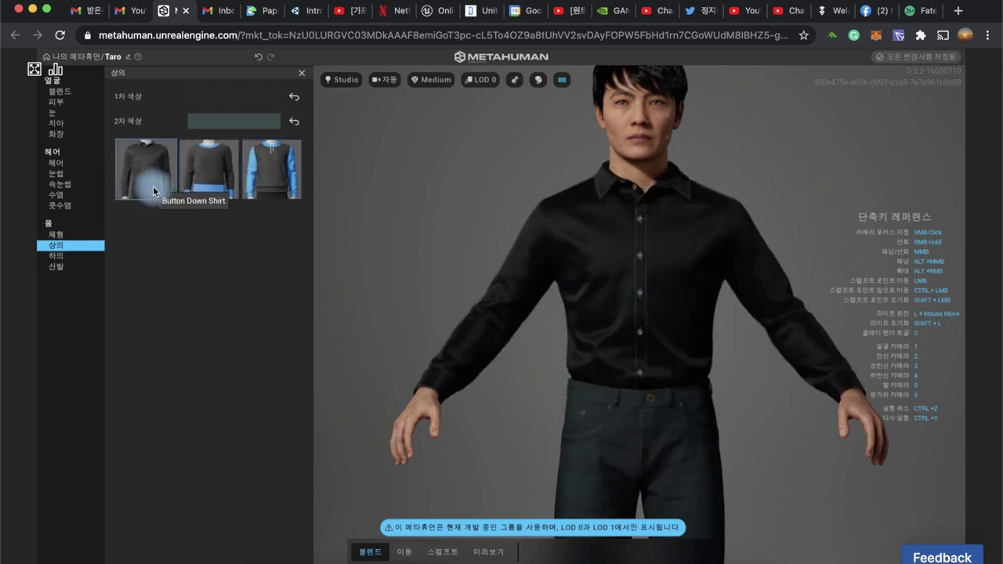
# Step: Replace the sneakers with white Flats and switch to wider camera views
pyautogui.click(70, 257)
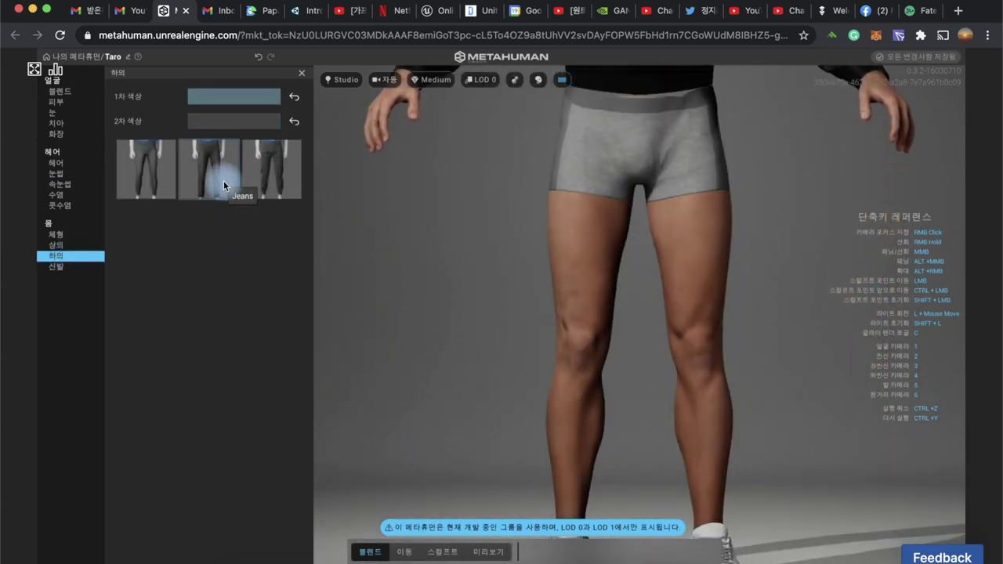
pyautogui.click(59, 268)
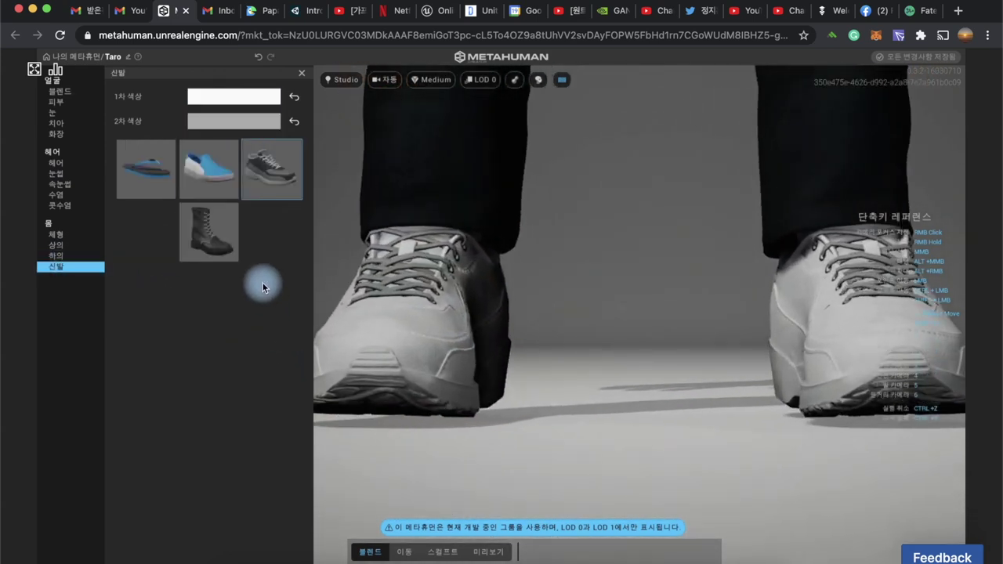
pyautogui.click(217, 177)
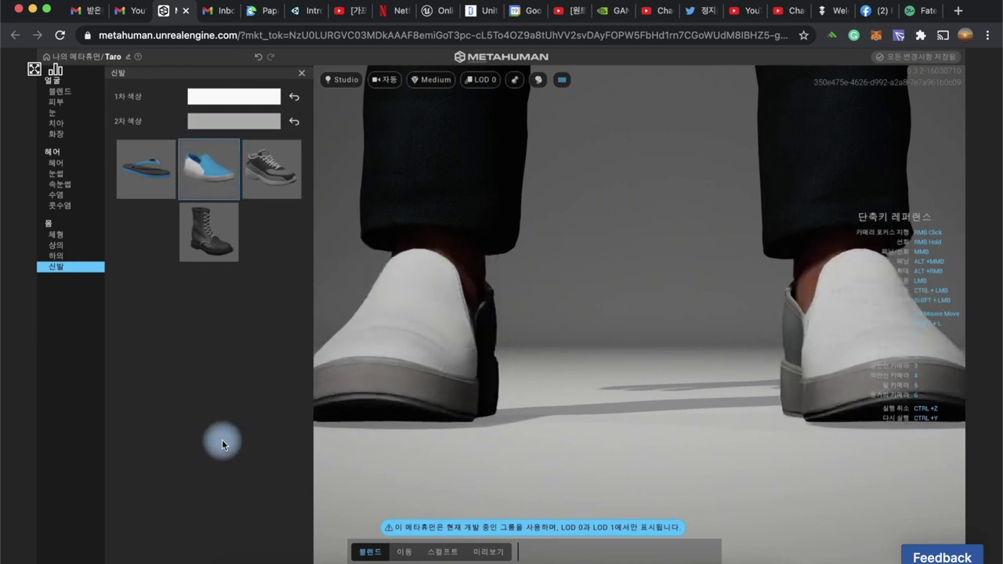
pyautogui.press('4')
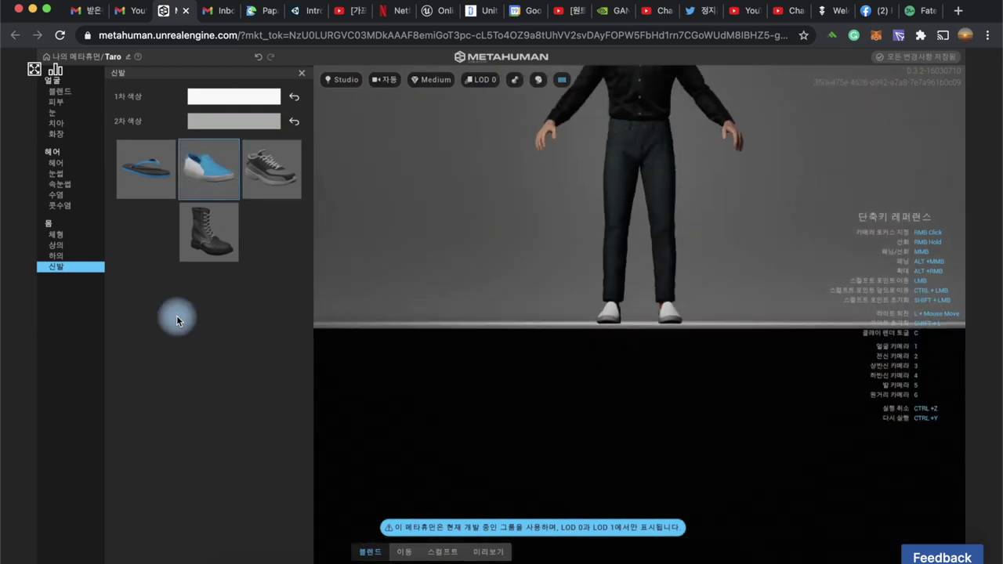
pyautogui.press('2')
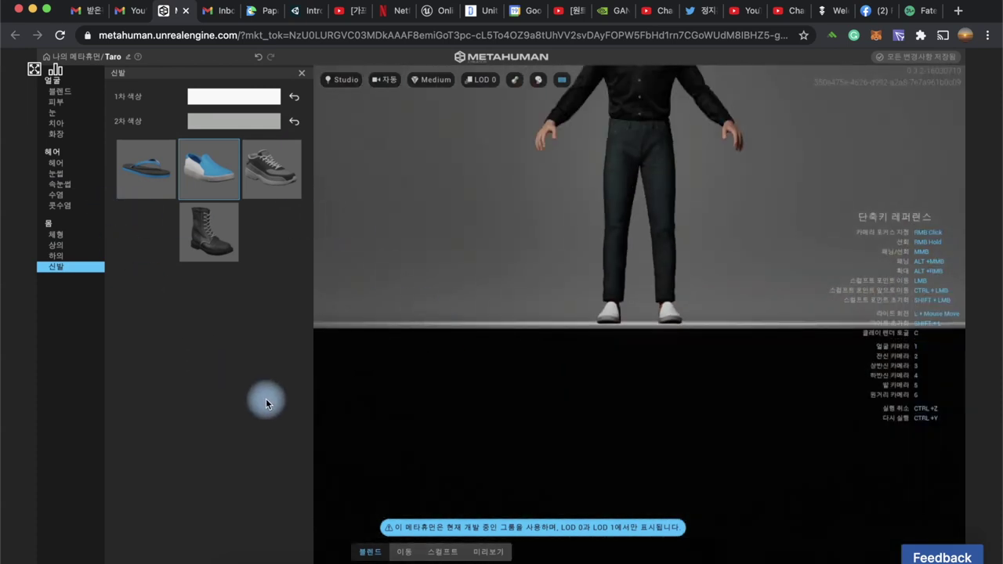
# Step: In Move mode on a face close-up, raise the eye region on both sides
pyautogui.click(402, 552)
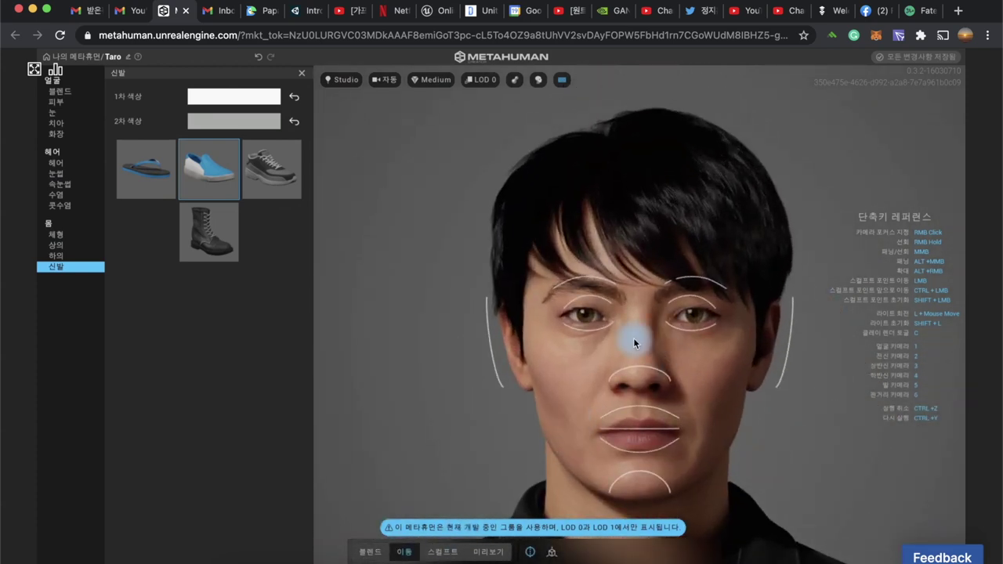
pyautogui.click(586, 328)
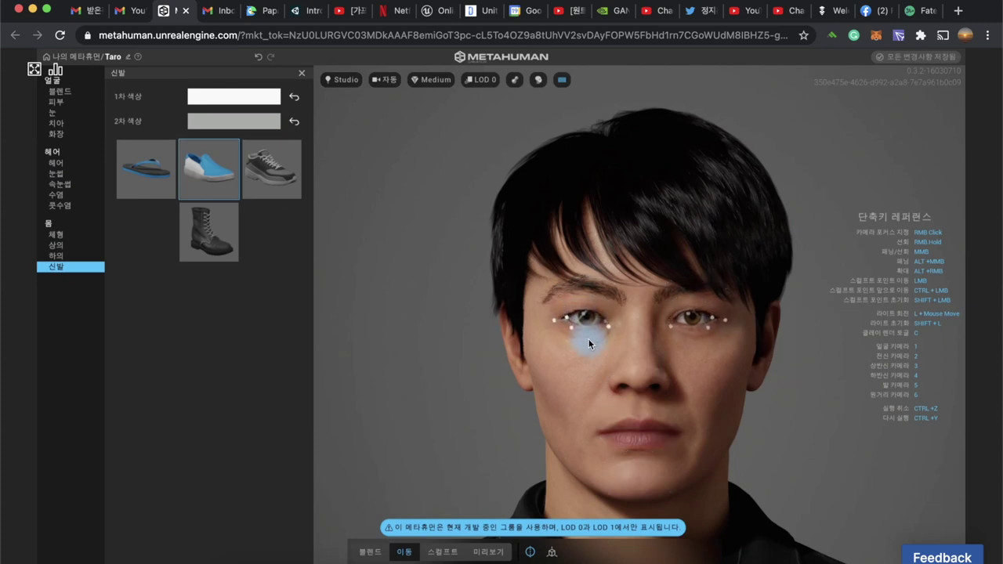
pyautogui.moveTo(590, 347)
pyautogui.mouseDown()
pyautogui.moveTo(593, 312)
pyautogui.moveTo(597, 333)
pyautogui.mouseUp()
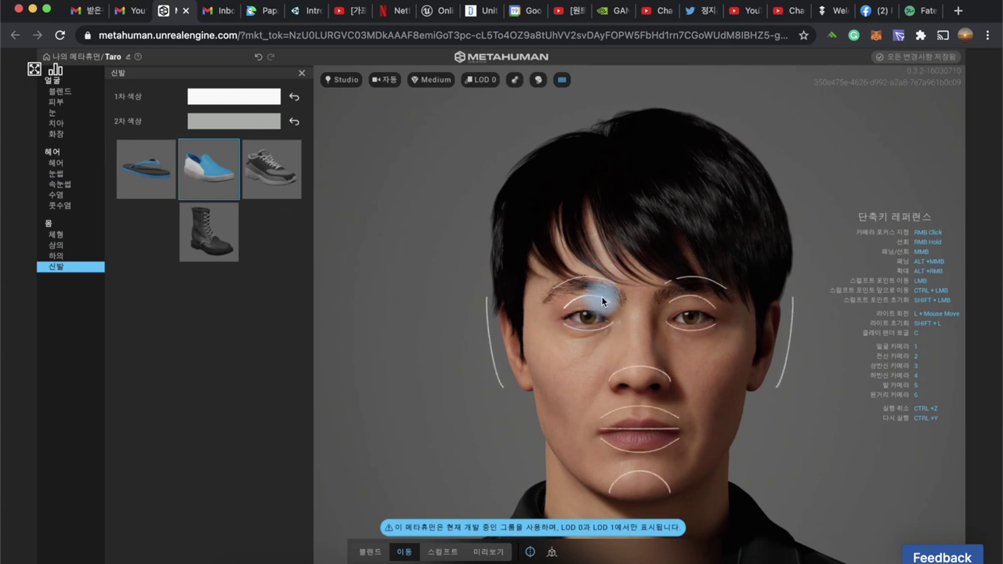
# Step: Reshape the eyebrows and widen the cheeks and jaw symmetrically
pyautogui.click(601, 299)
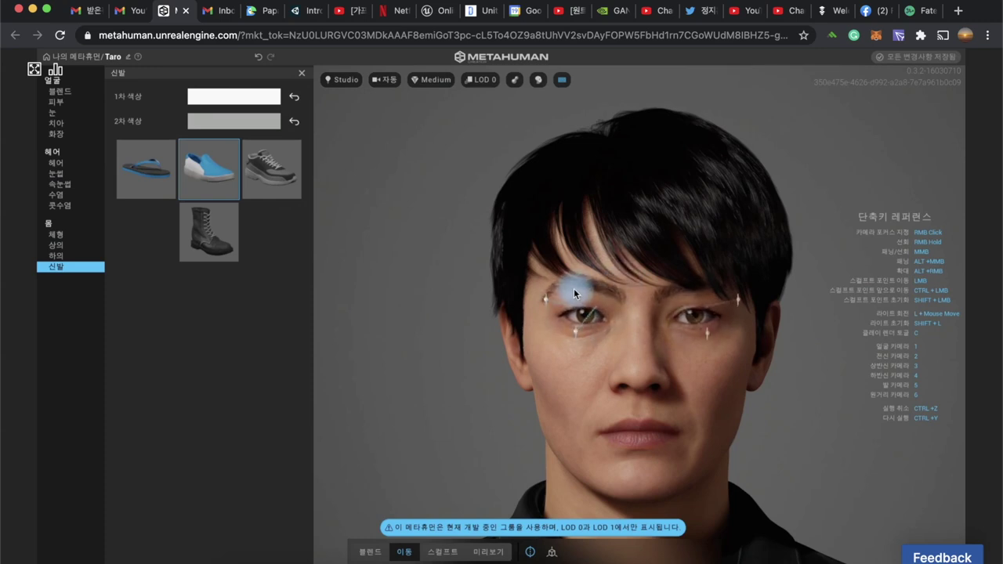
pyautogui.click(600, 286)
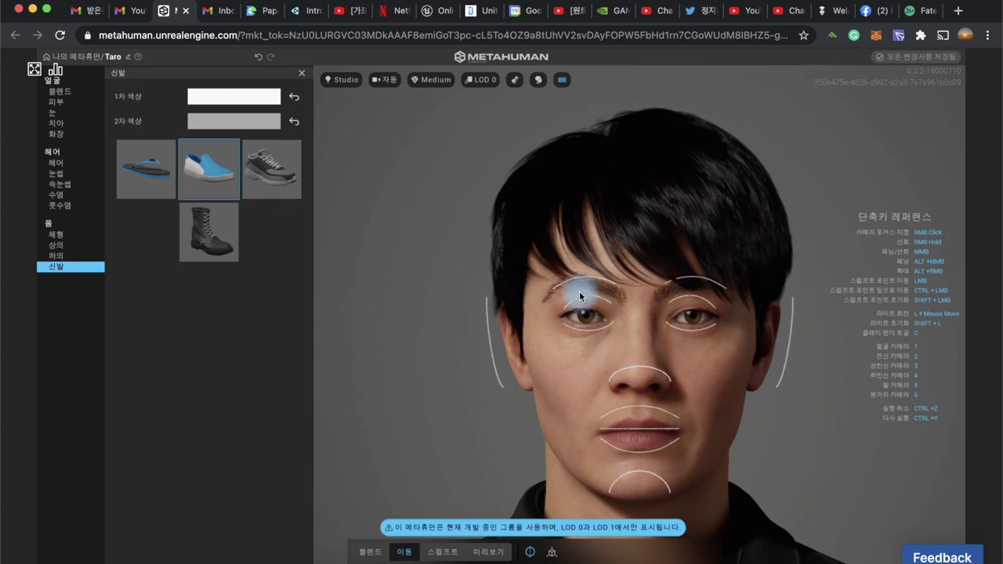
pyautogui.click(566, 281)
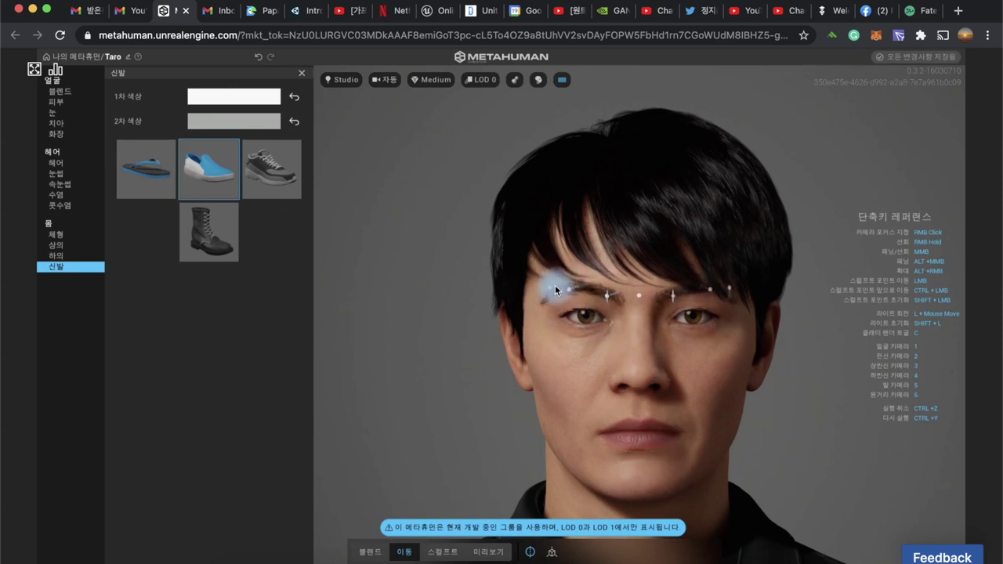
pyautogui.moveTo(561, 284); pyautogui.dragTo(571, 288)
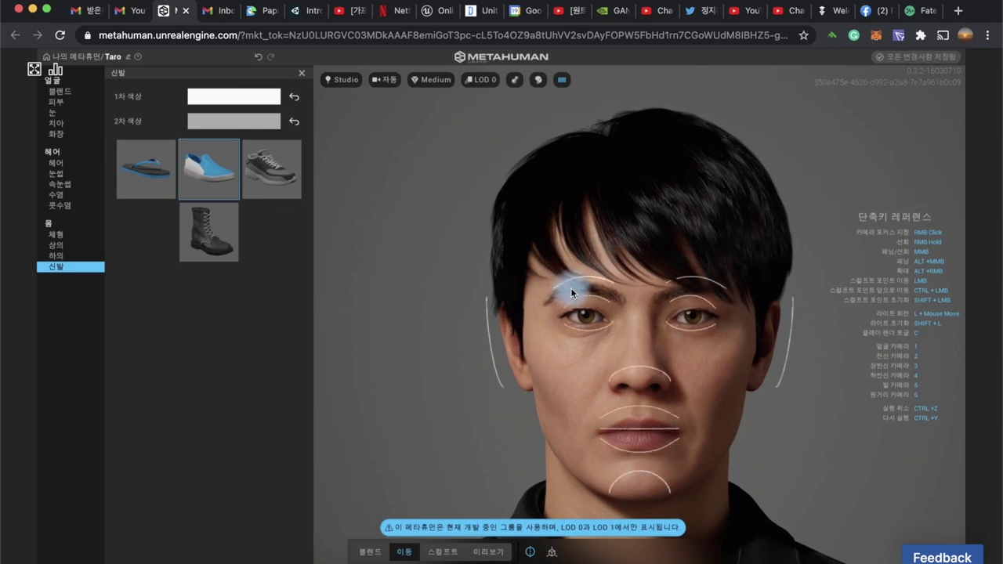
pyautogui.click(490, 343)
pyautogui.moveTo(497, 342); pyautogui.dragTo(485, 347)
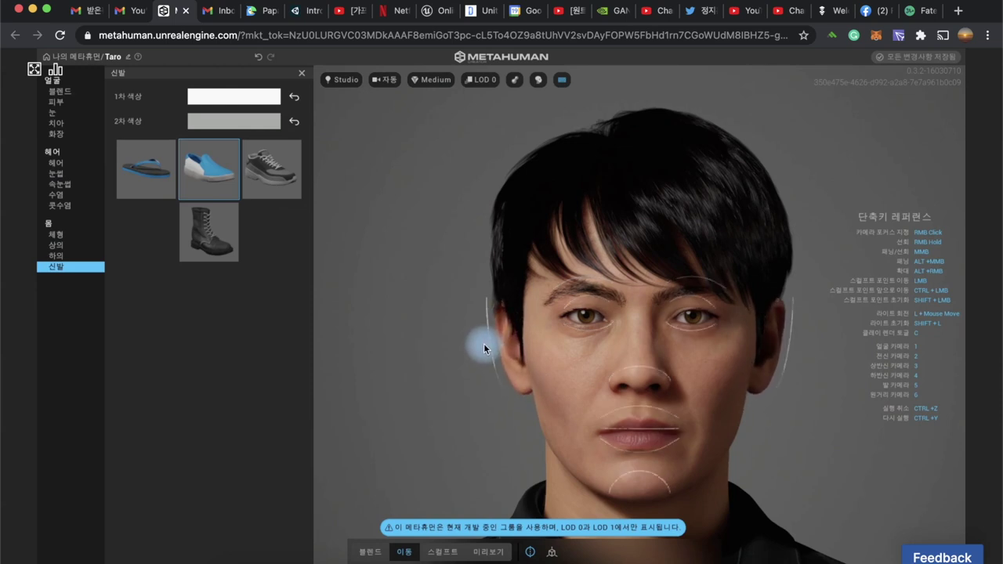
# Step: Lower the nose slightly and drag the mouth and chin regions to reshape them
pyautogui.click(641, 375)
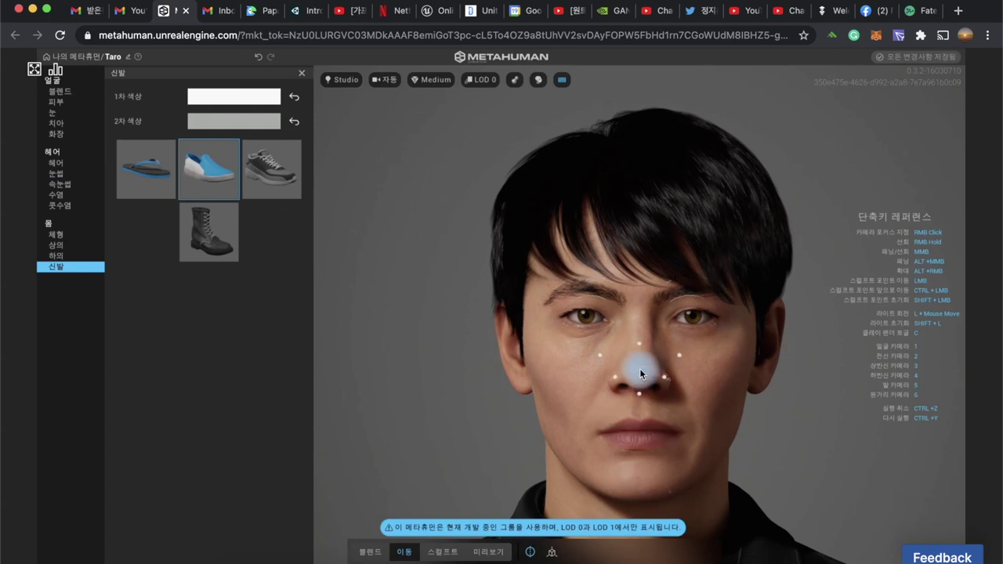
pyautogui.moveTo(639, 372); pyautogui.dragTo(643, 372)
pyautogui.moveTo(636, 425)
pyautogui.mouseDown()
pyautogui.moveTo(637, 407)
pyautogui.moveTo(626, 426)
pyautogui.moveTo(636, 416)
pyautogui.mouseUp()
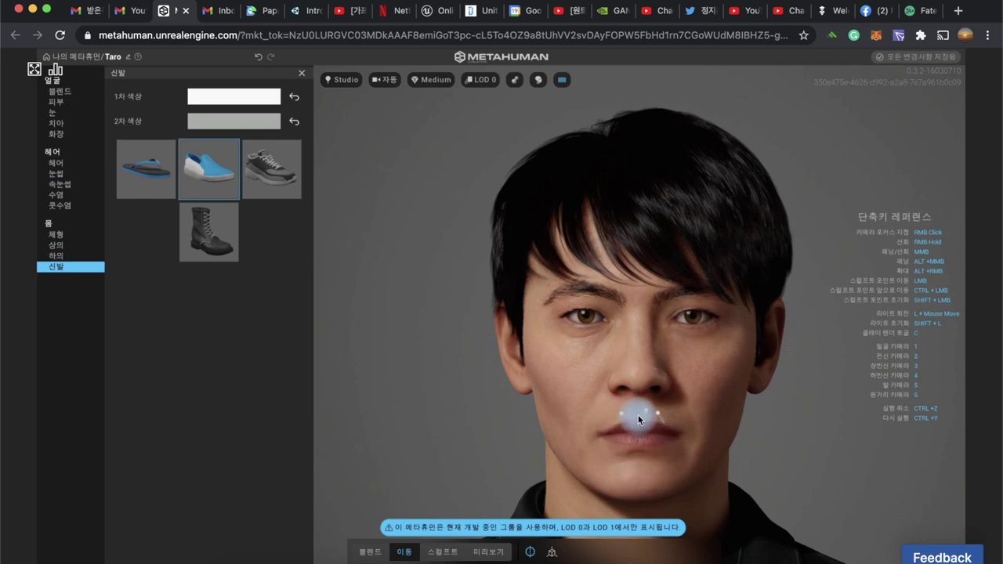
pyautogui.moveTo(638, 415); pyautogui.dragTo(638, 414)
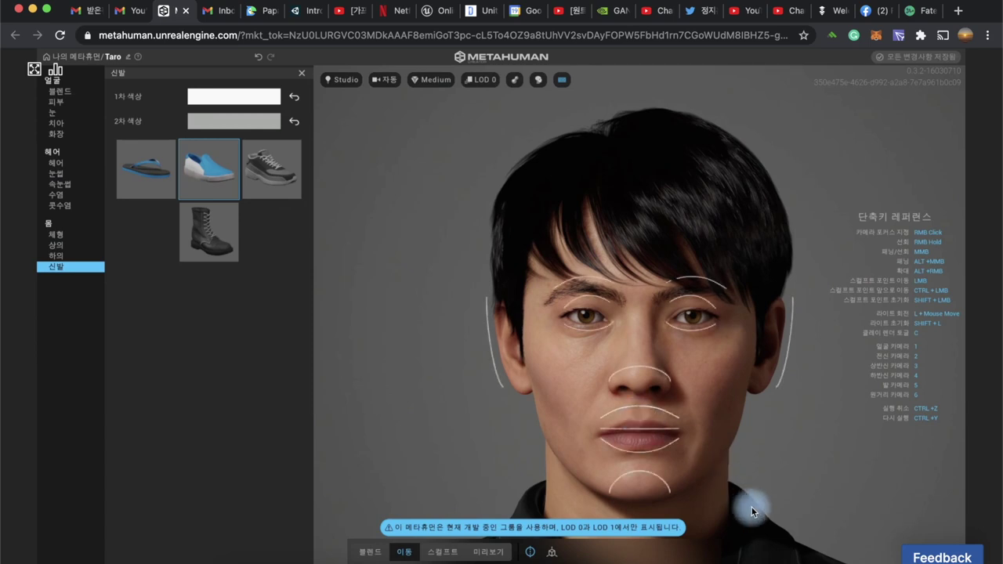
pyautogui.moveTo(645, 476); pyautogui.dragTo(655, 452)
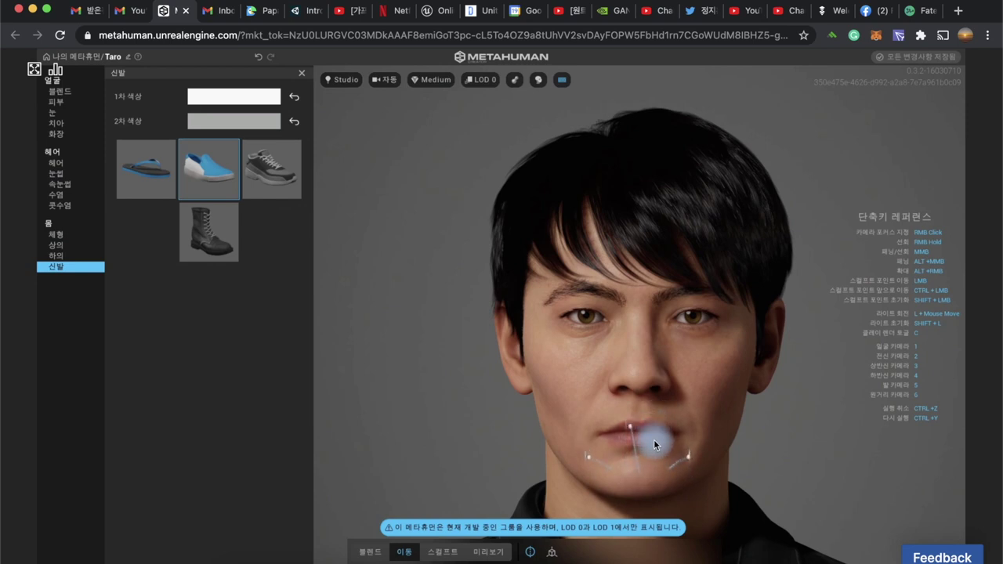
pyautogui.moveTo(655, 454); pyautogui.dragTo(657, 452)
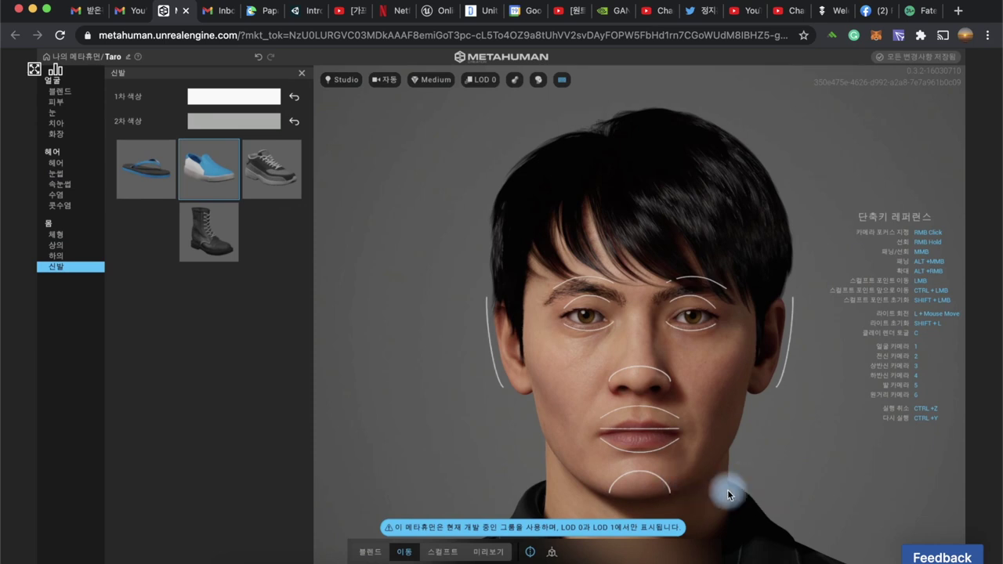
pyautogui.click(443, 553)
pyautogui.moveTo(647, 484)
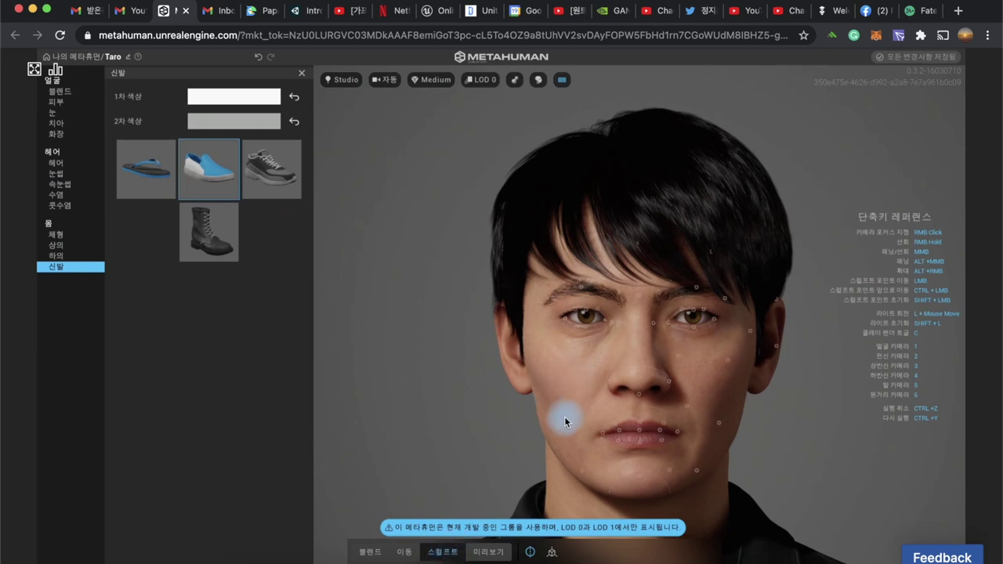
pyautogui.moveTo(559, 417); pyautogui.dragTo(503, 437)
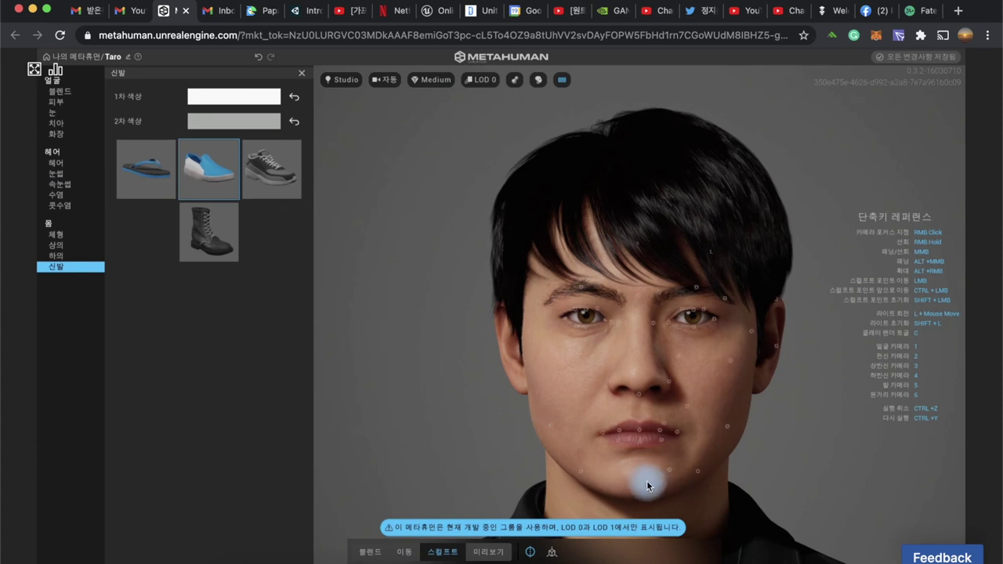
pyautogui.moveTo(639, 483); pyautogui.dragTo(643, 525)
pyautogui.moveTo(644, 533); pyautogui.dragTo(647, 511)
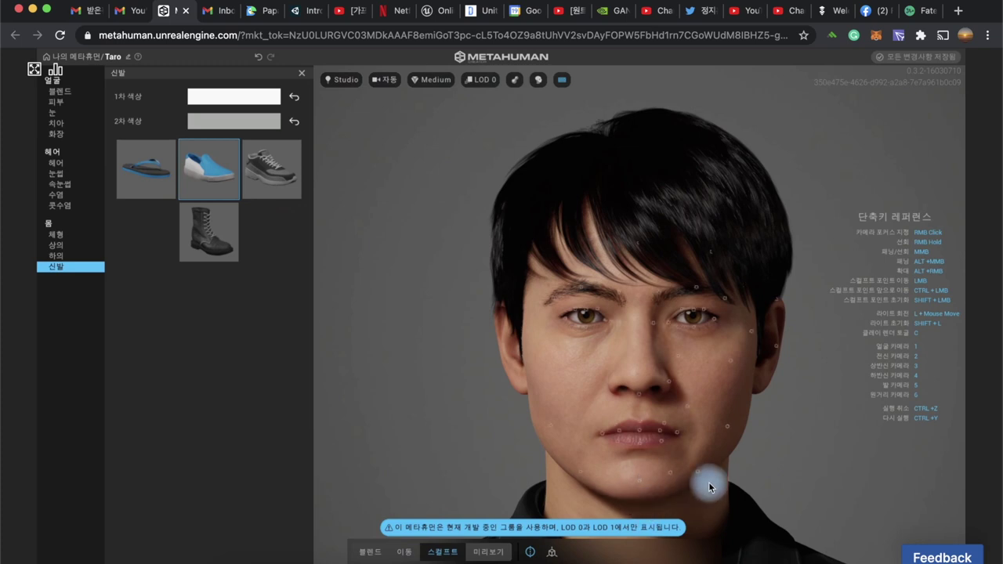
pyautogui.moveTo(699, 472); pyautogui.dragTo(734, 503)
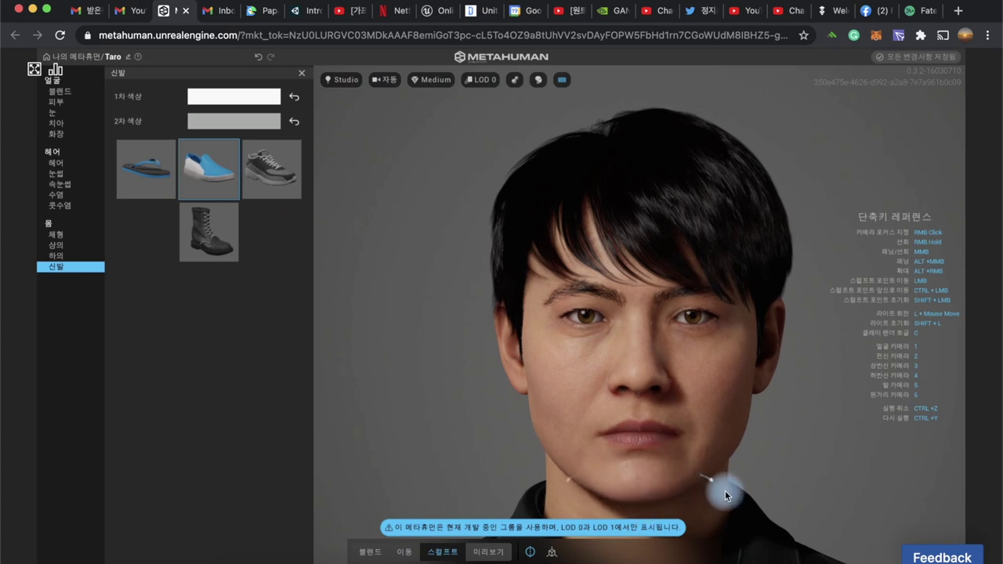
pyautogui.moveTo(734, 503); pyautogui.dragTo(756, 487)
pyautogui.press('2')
pyautogui.press('3')
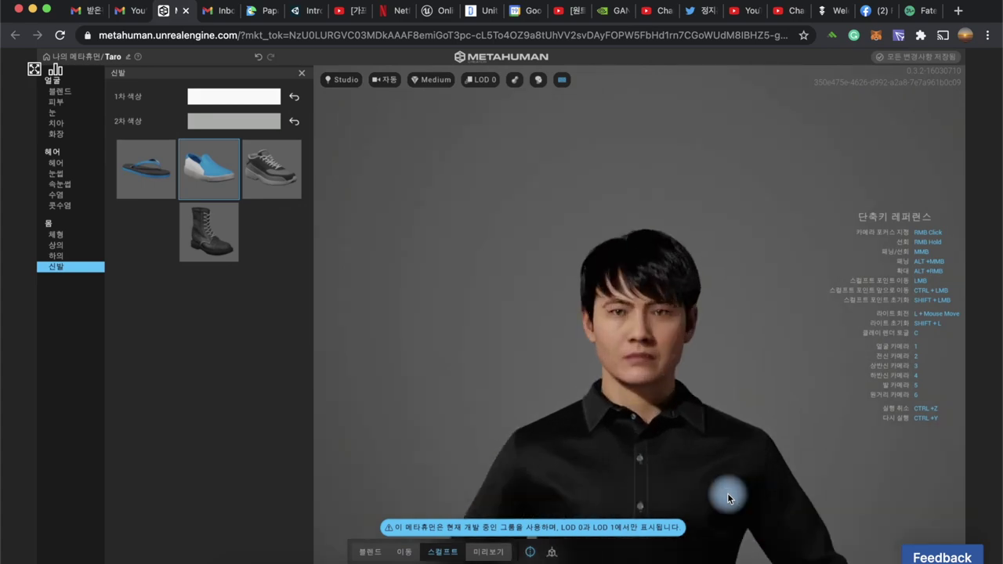
pyautogui.press('1')
pyautogui.press('1')
pyautogui.press('3')
pyautogui.press('1')
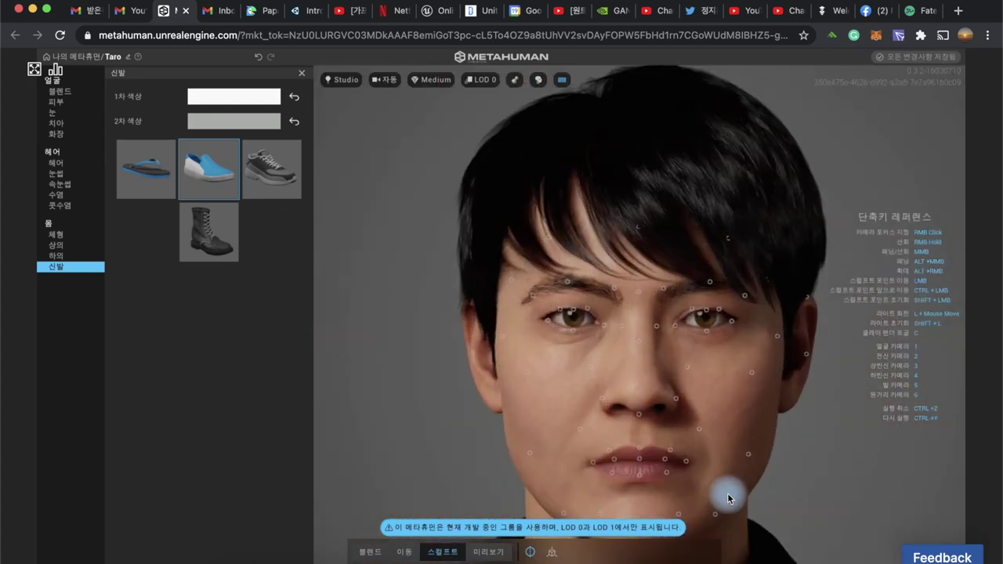
pyautogui.press('1')
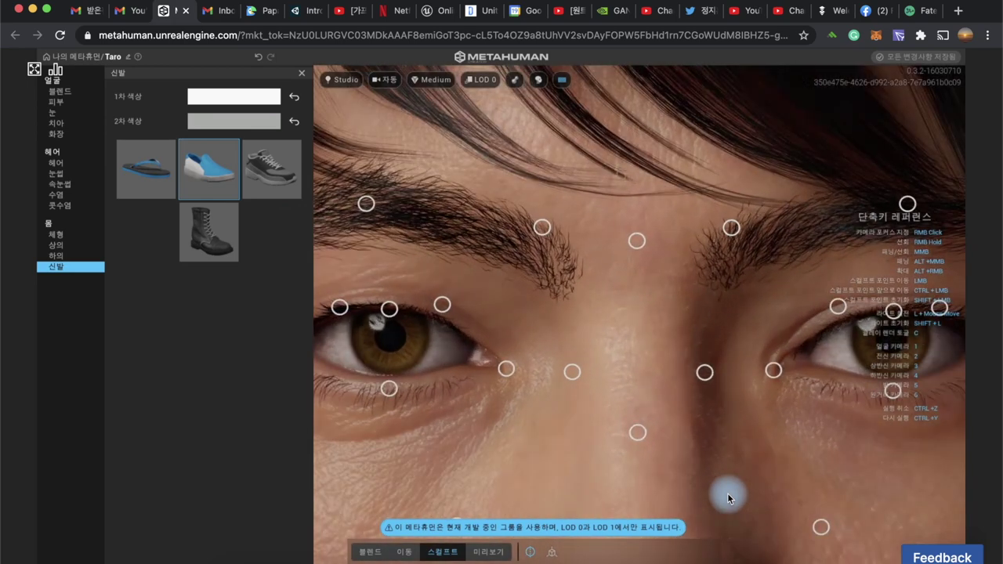
pyautogui.press('3')
pyautogui.press('1')
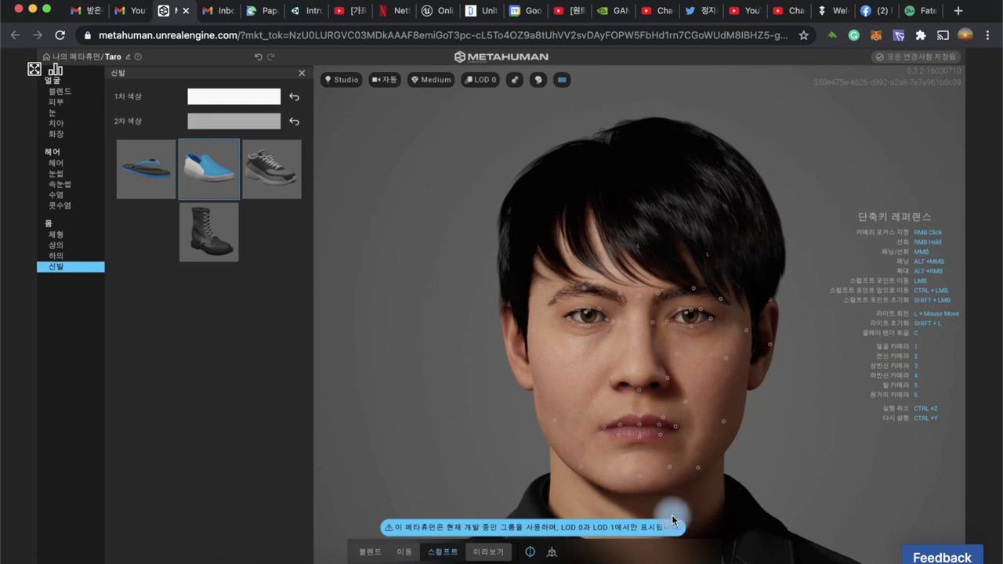
# Step: Switch to Preview, play the facial animation, then pause it
pyautogui.click(493, 558)
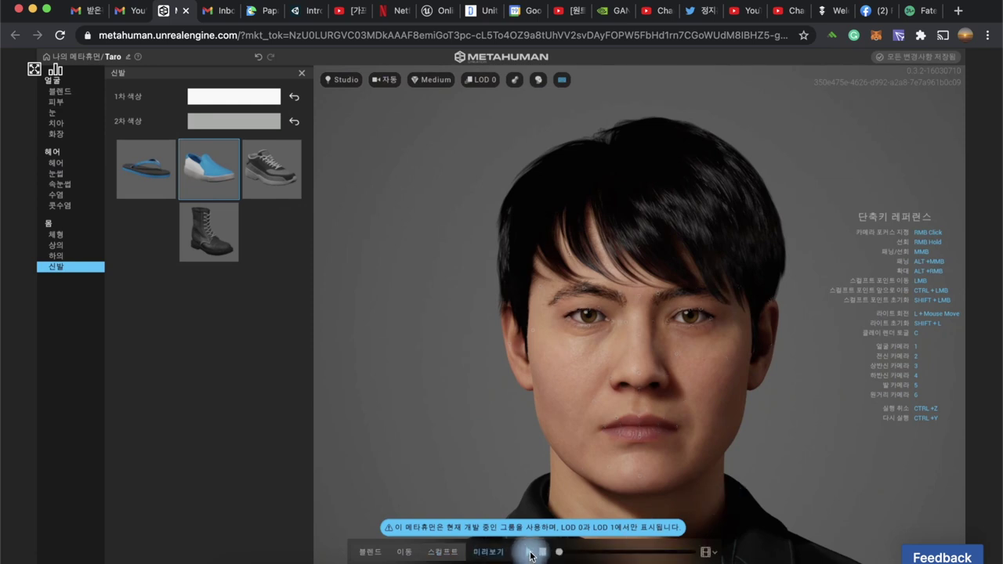
pyautogui.click(528, 552)
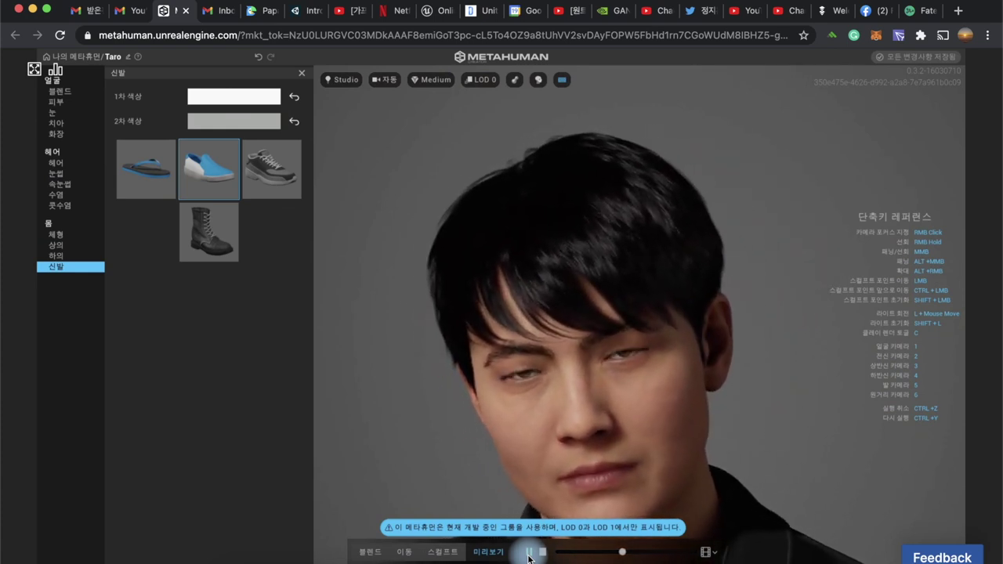
pyautogui.click(529, 553)
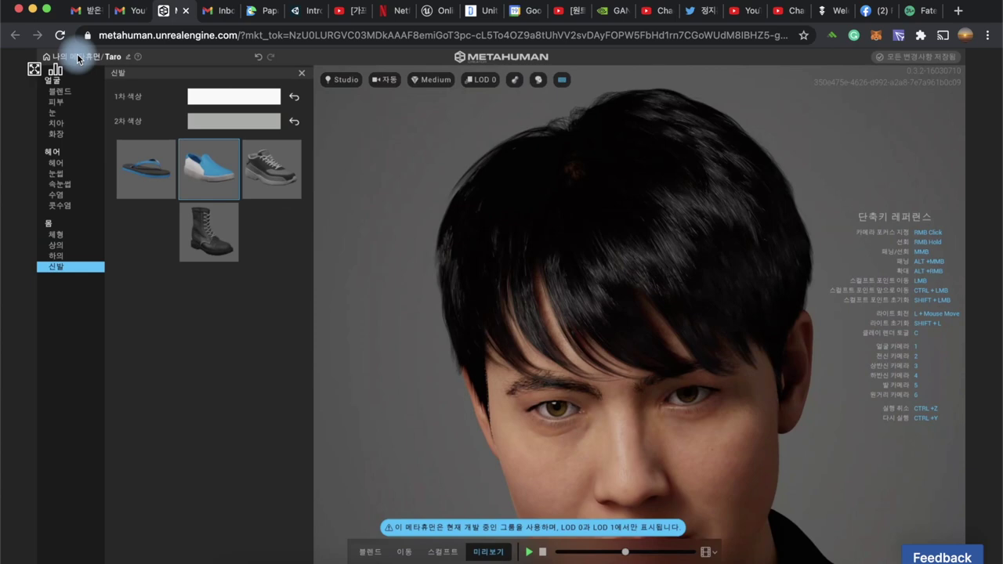
# Step: Return to My MetaHumans and reopen Taro in the editor
pyautogui.click(78, 57)
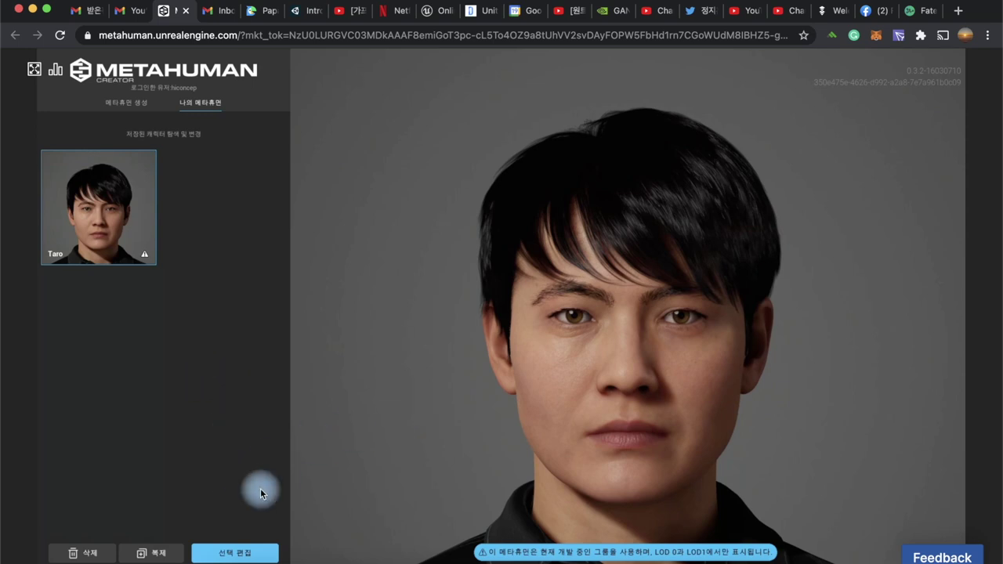
pyautogui.click(154, 554)
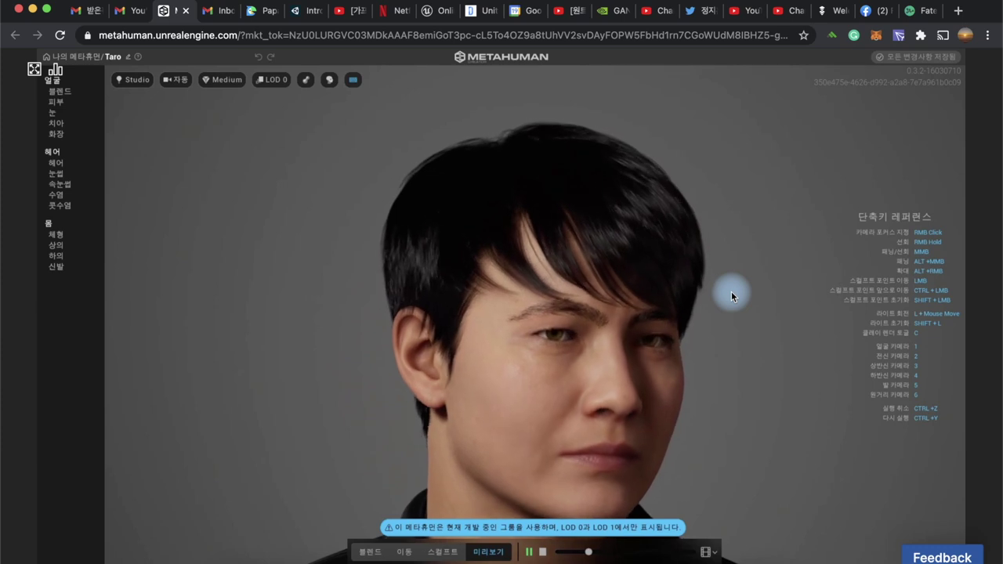
# Step: Play the Face ROM preview, then switch to Body Technical ROM and pause it mid-stretch
pyautogui.click(713, 555)
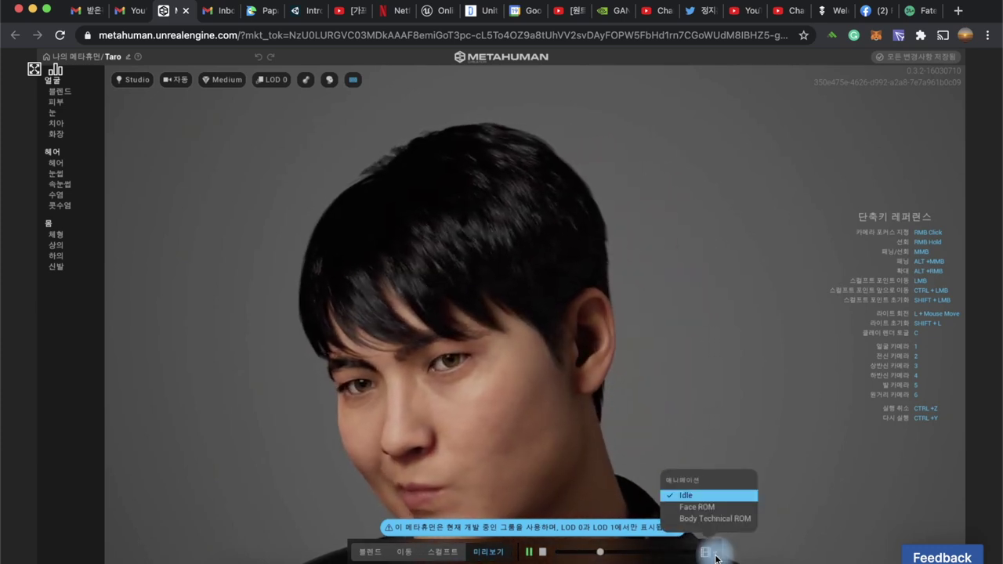
pyautogui.click(692, 507)
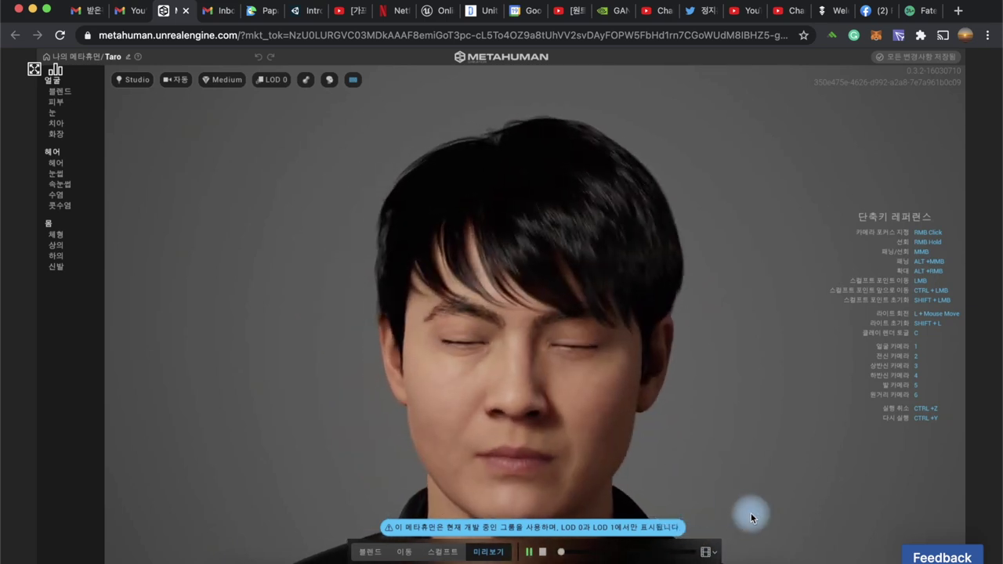
pyautogui.click(709, 552)
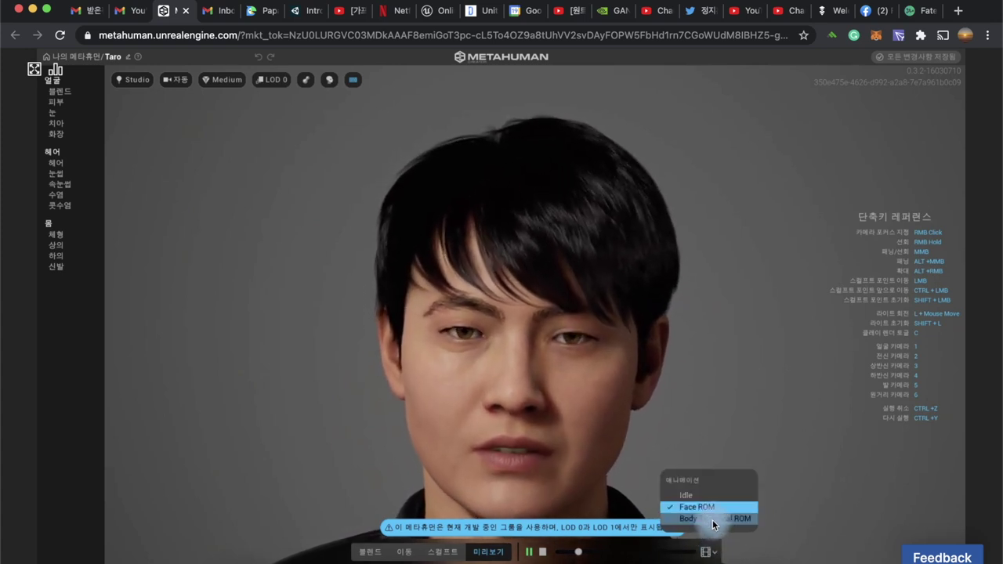
pyautogui.click(712, 520)
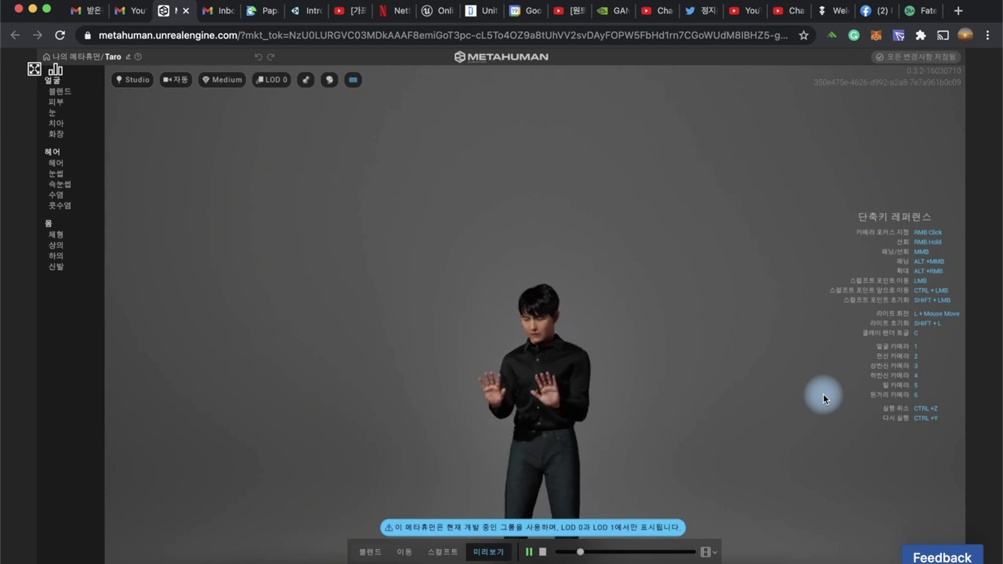
pyautogui.click(529, 552)
pyautogui.click(707, 553)
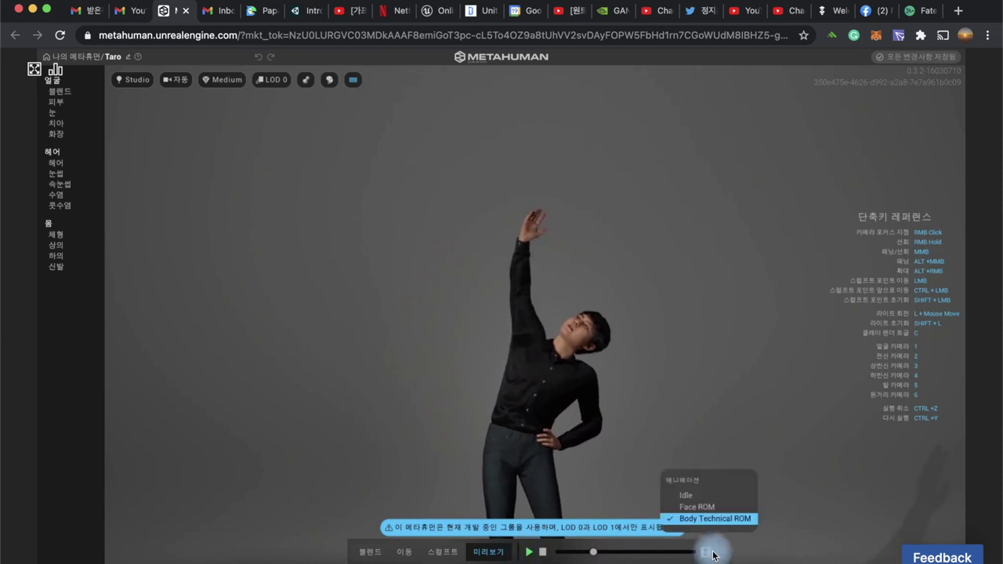
pyautogui.click(702, 316)
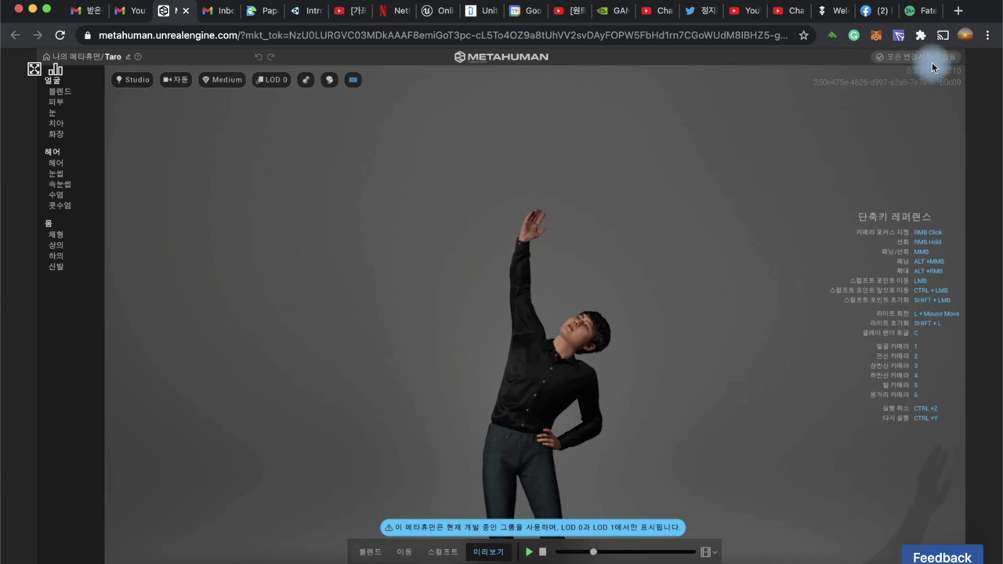
# Step: Change the lighting environment from Studio to Indoor, then to Outdoor
pyautogui.click(135, 86)
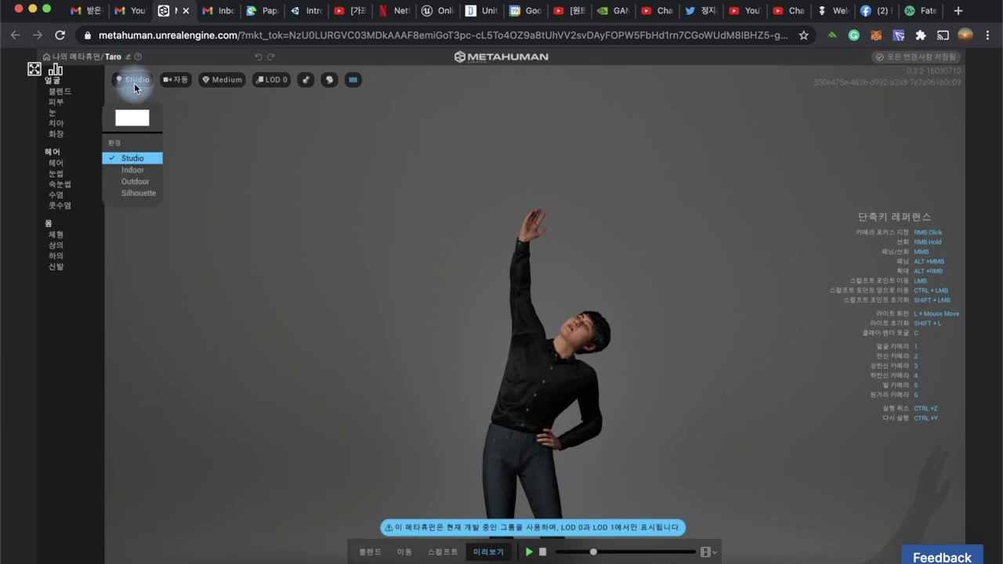
pyautogui.click(132, 174)
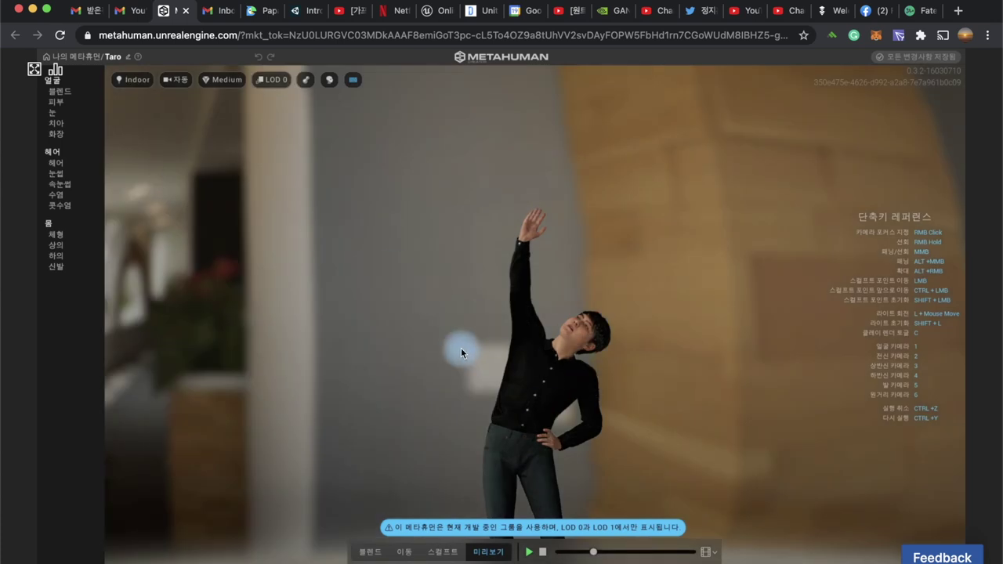
pyautogui.click(134, 79)
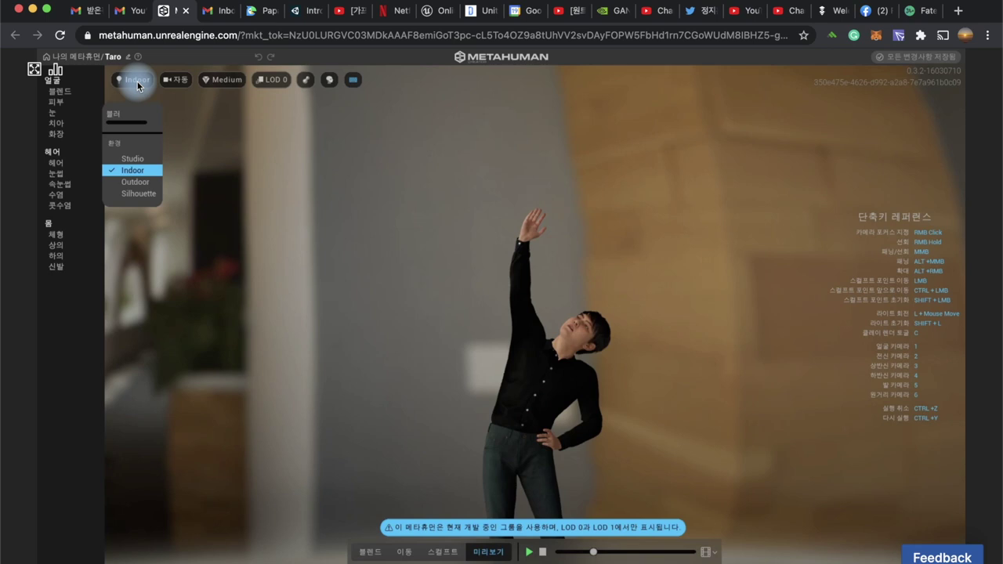
pyautogui.click(137, 185)
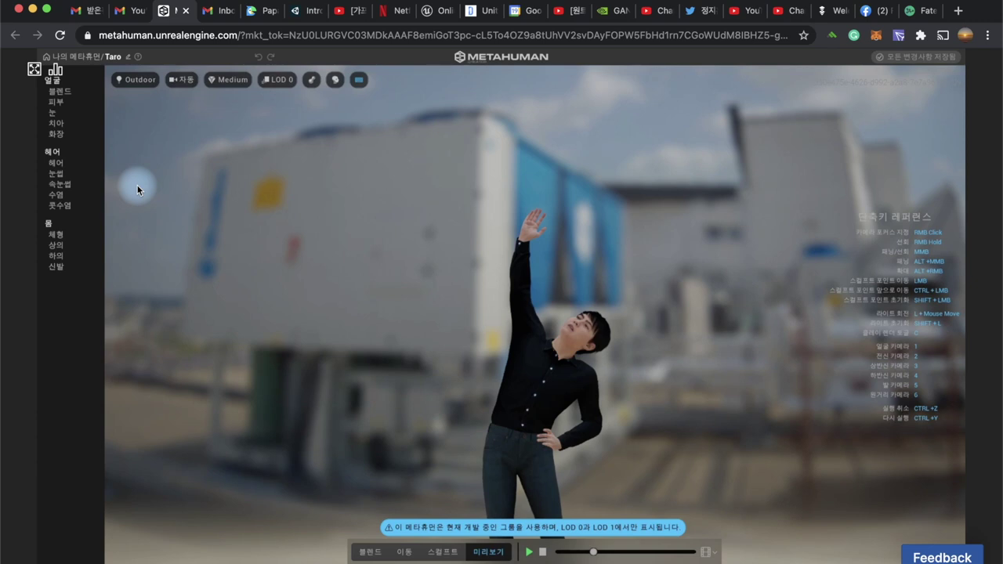
pyautogui.click(227, 87)
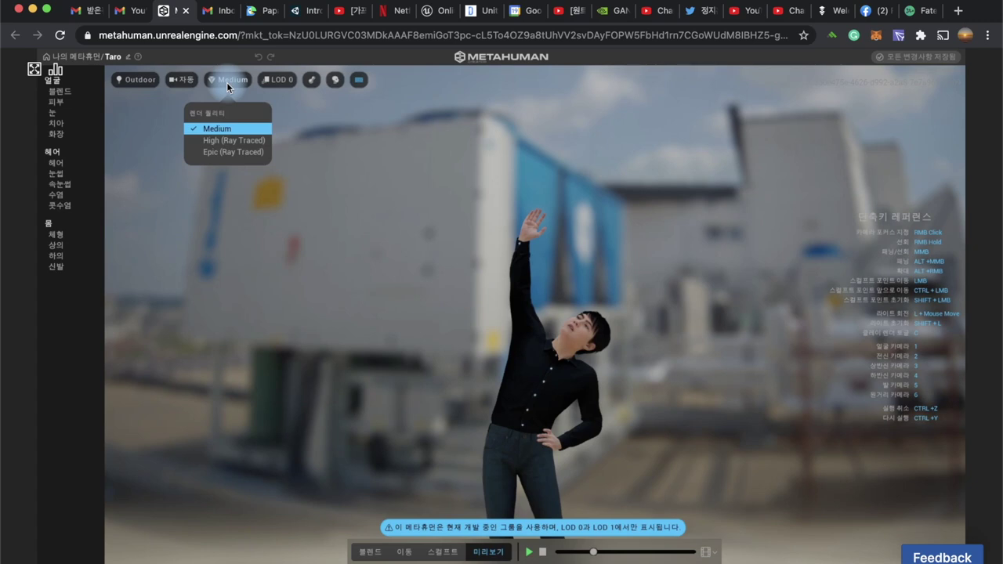
pyautogui.click(324, 316)
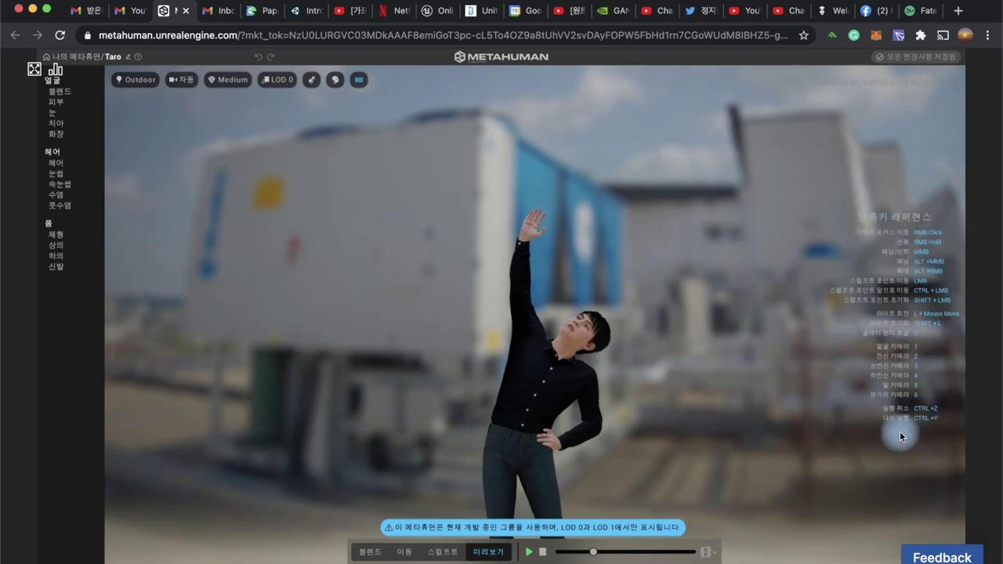
pyautogui.click(272, 82)
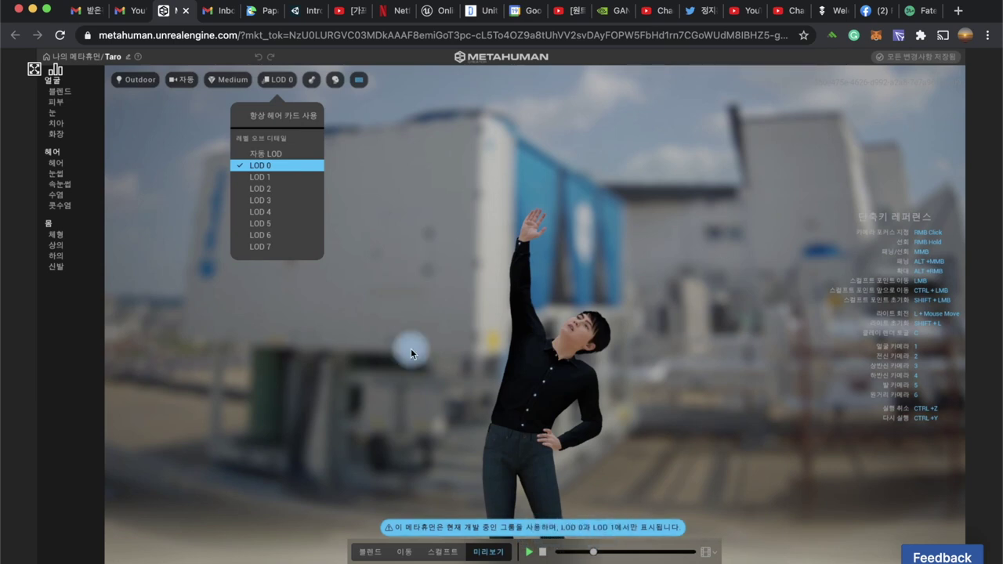
pyautogui.click(323, 102)
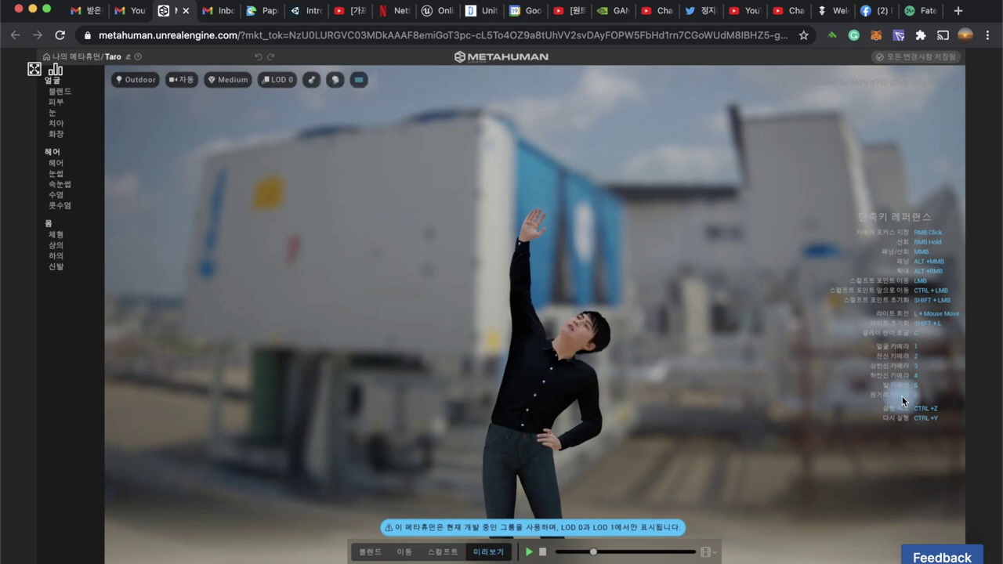
# Step: Toggle the shortcut reference, use camera keys 1 and 2, and resume the body animation
pyautogui.click(357, 76)
pyautogui.click(357, 76)
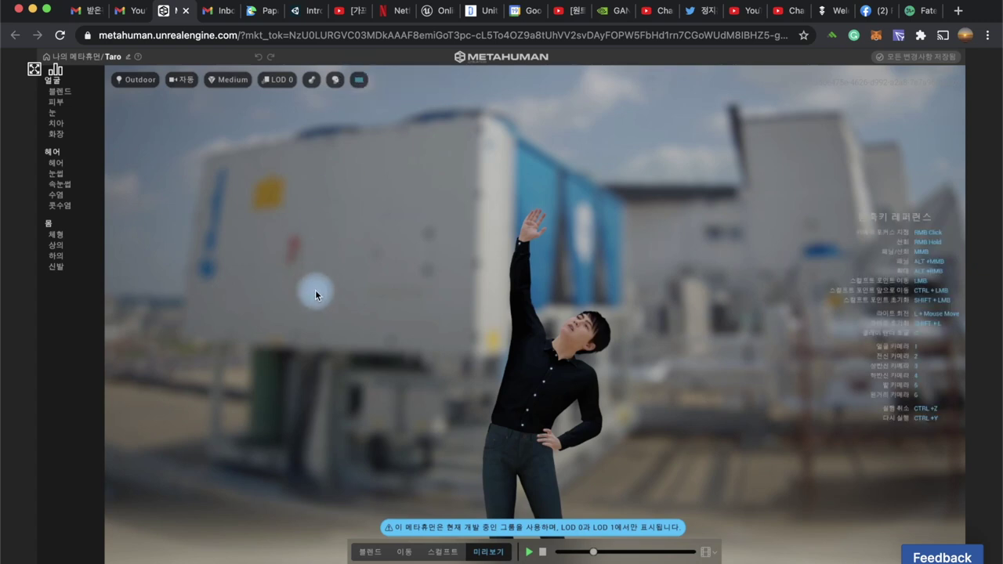
pyautogui.press('1')
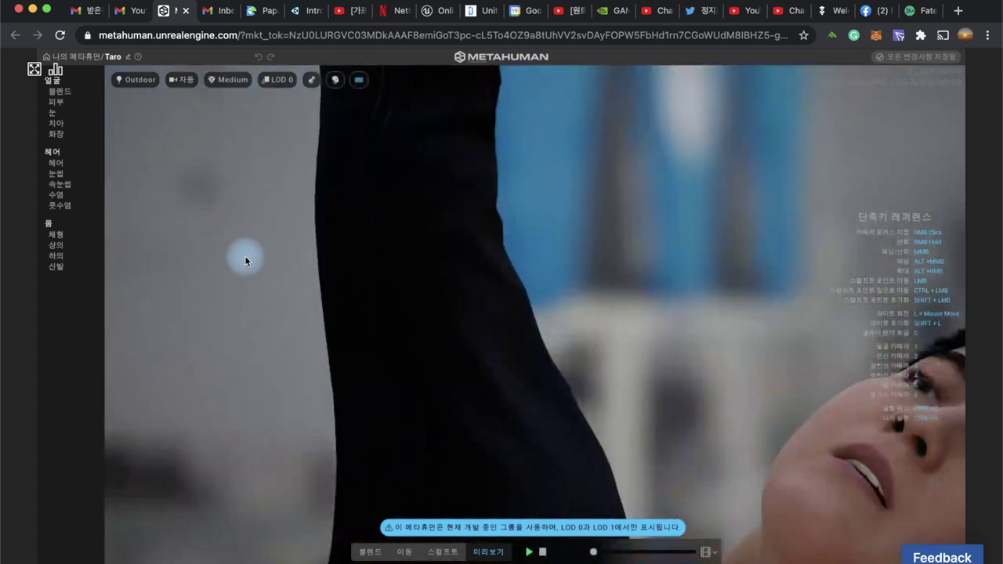
pyautogui.press('2')
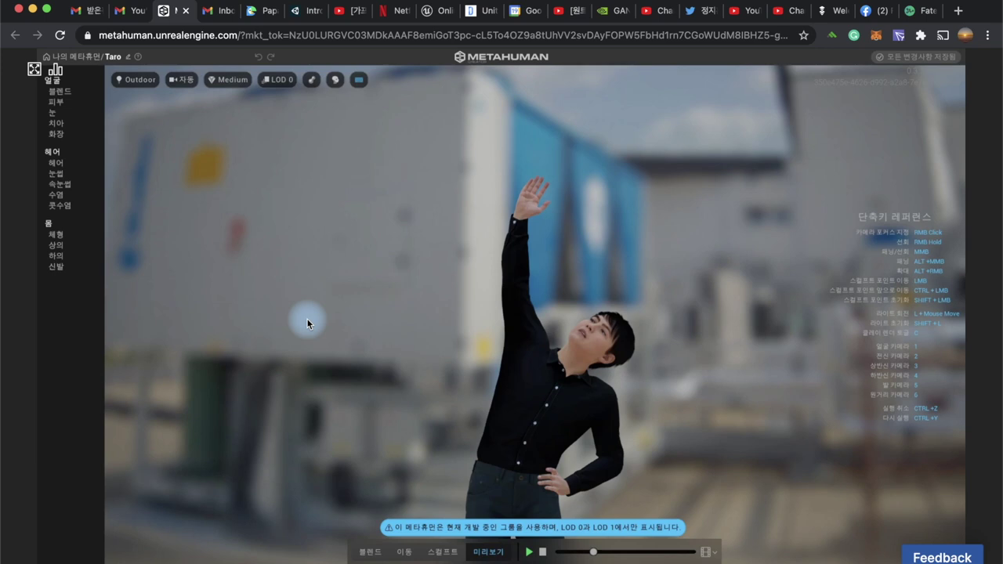
pyautogui.click(529, 552)
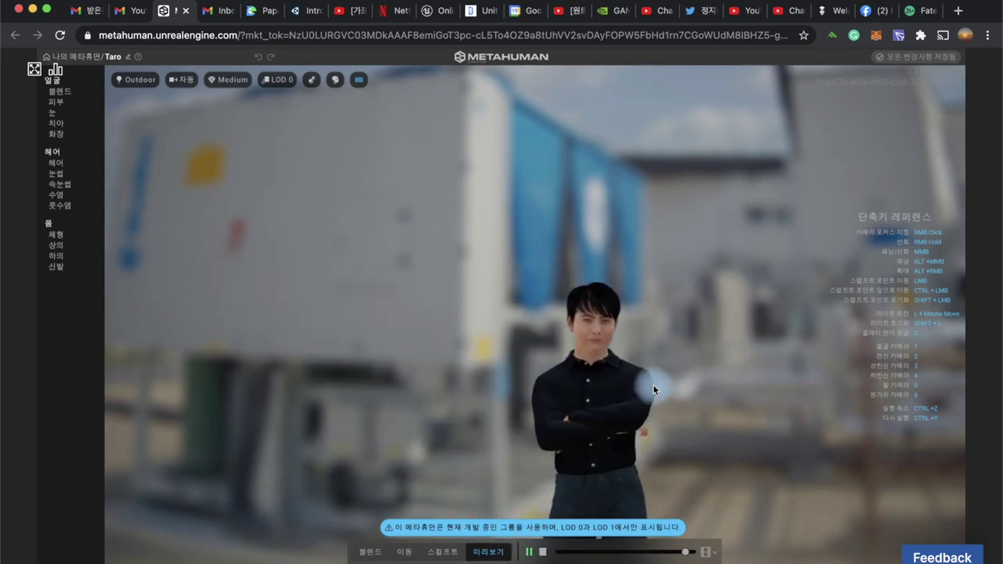
# Step: Cycle the camera presets with keys 1–4: face, full body, upper body, lower body
pyautogui.press('1')
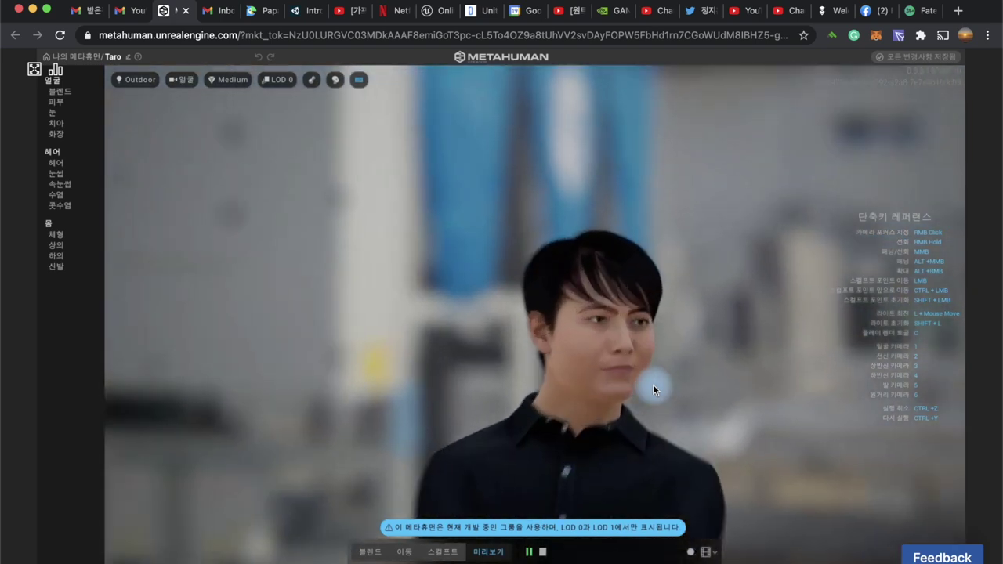
pyautogui.press('2')
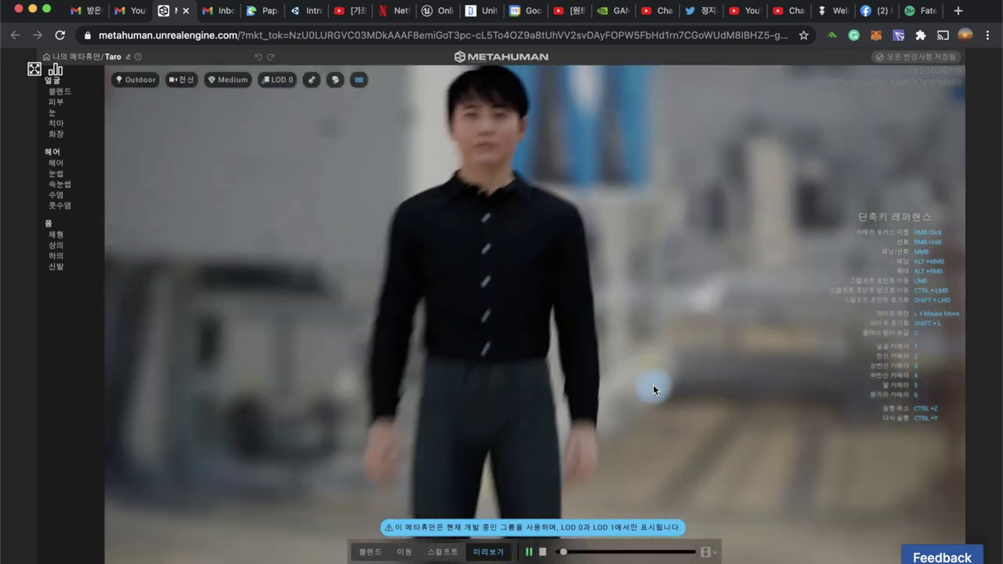
pyautogui.press('3')
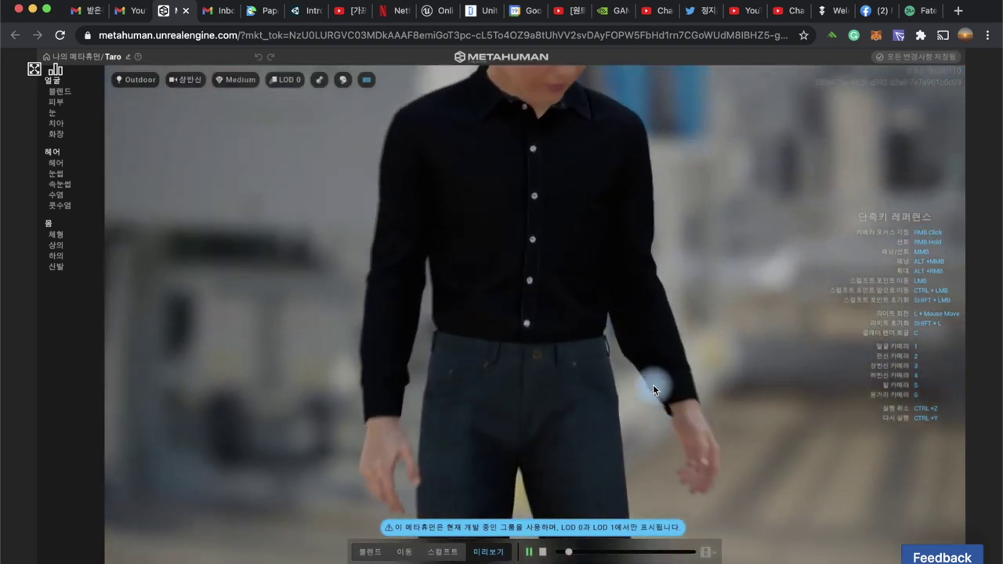
pyautogui.press('4')
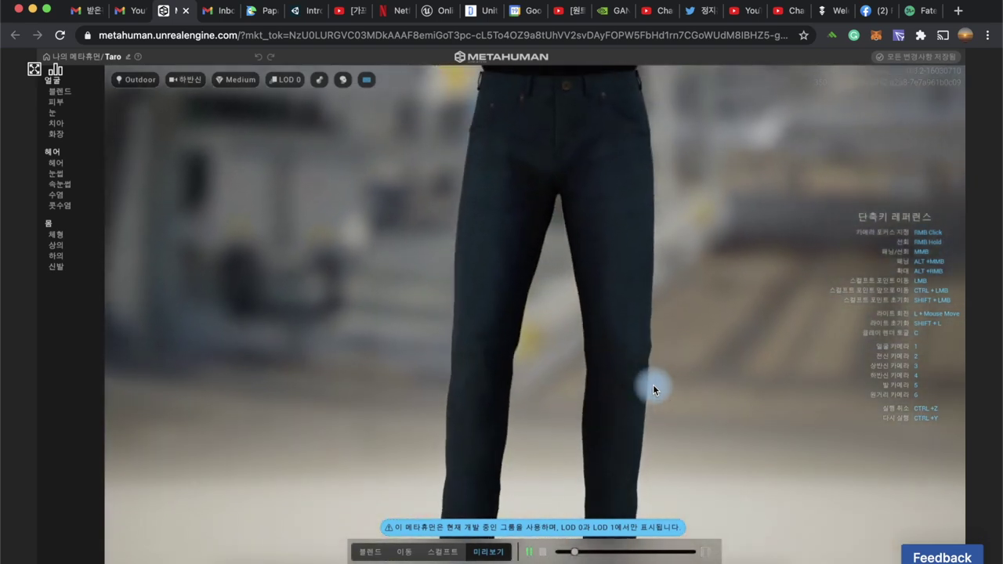